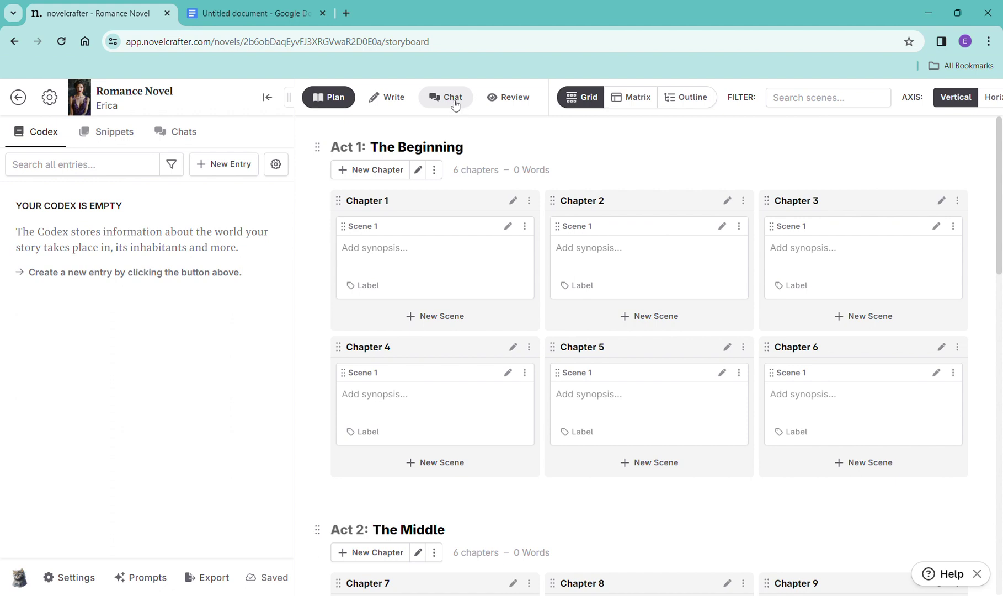
Step: Reopen the earlier chat thread in the Chat view and find the character reply
click(455, 105)
click(584, 269)
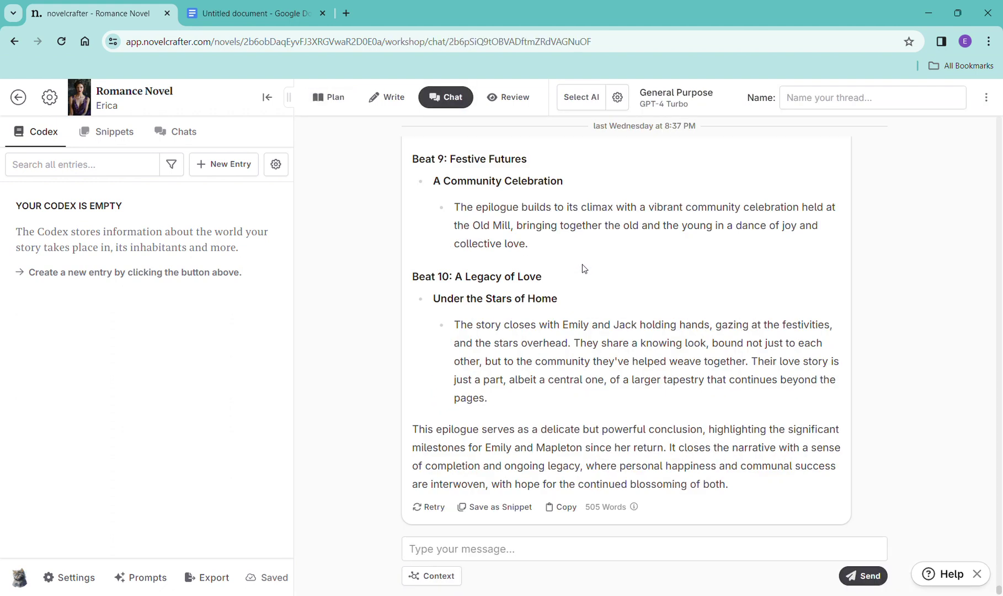
scroll(534, 361, up, 20)
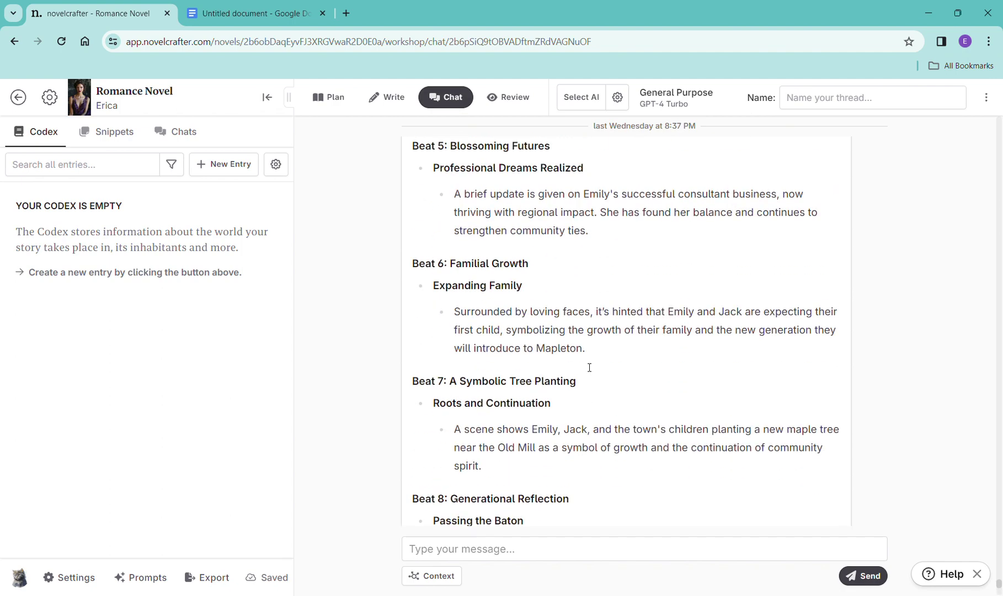
scroll(590, 356, up, 10)
scroll(590, 356, down, 20)
scroll(590, 356, up, 2)
Step: Select the character descriptions from Primary Characters through Rachel Thompson's Personality
drag(999, 544, 1000, 178)
scroll(668, 309, up, 15)
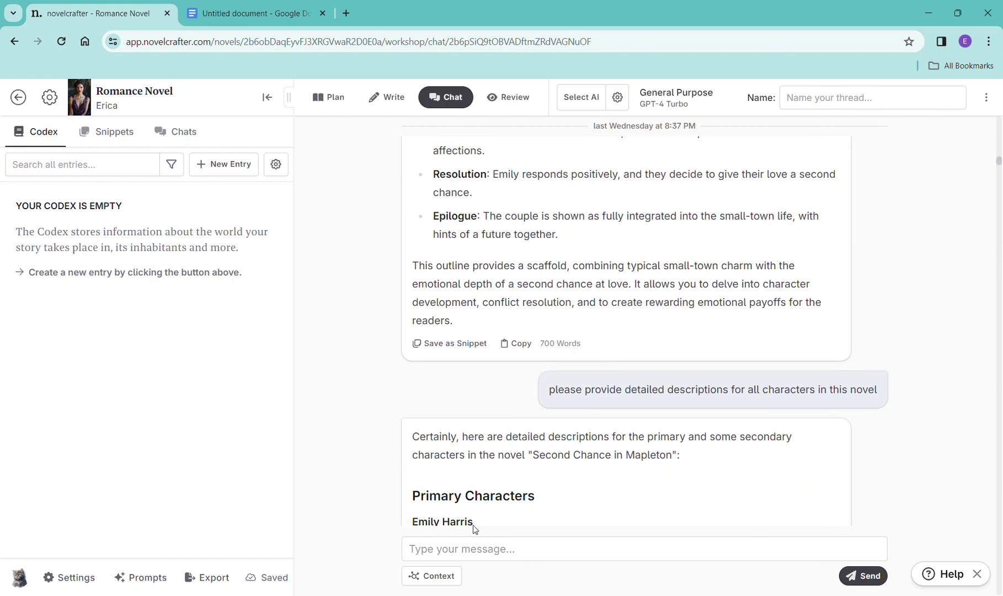
scroll(489, 478, up, 10)
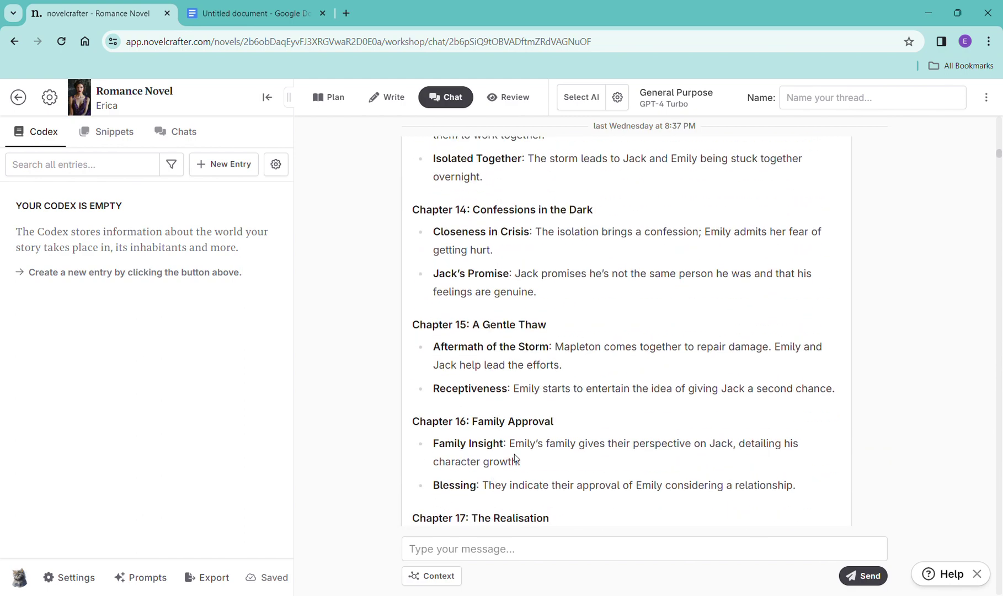
scroll(521, 450, down, 8)
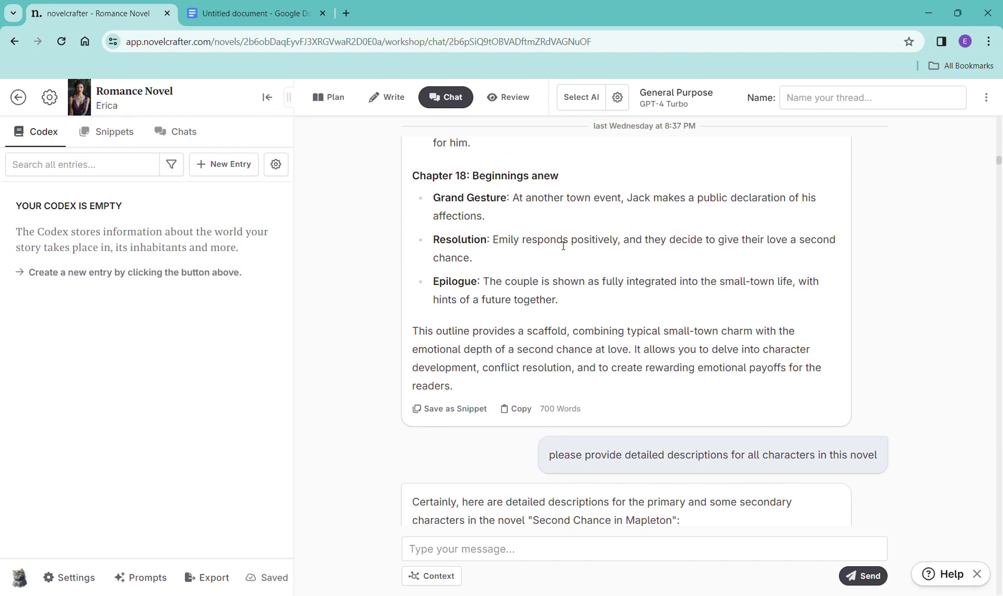
scroll(564, 246, down, 6)
scroll(440, 259, up, 2)
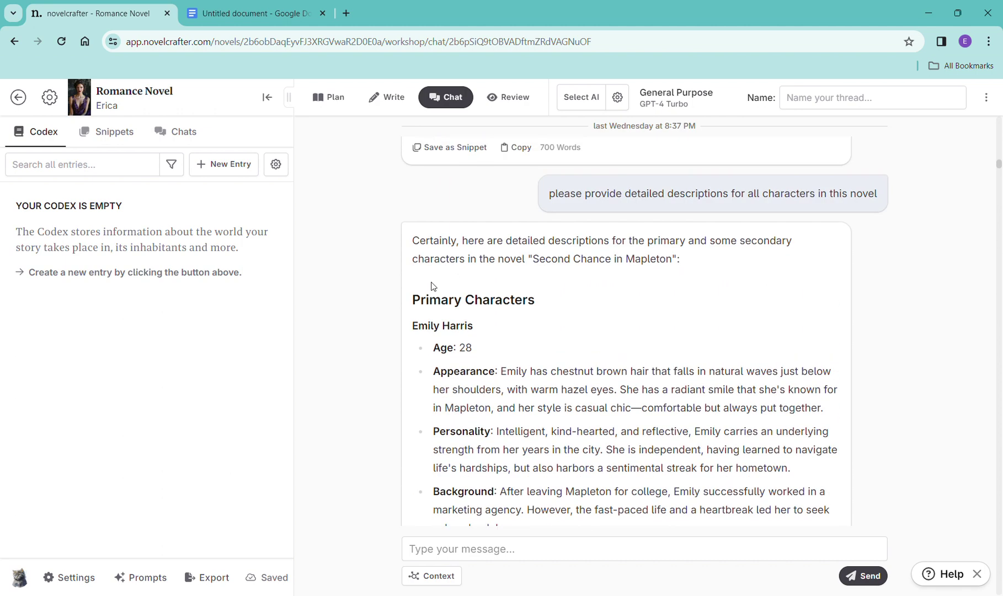
drag(413, 303, 591, 305)
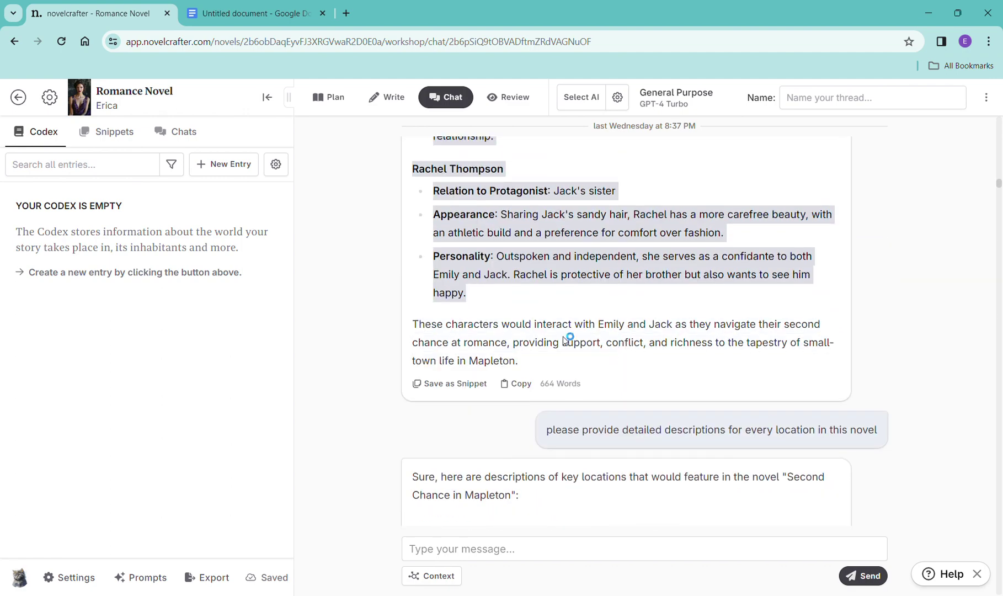
Step: Paste the character descriptions into the blank Google Docs document, then go back to Novelcrafter
click(269, 19)
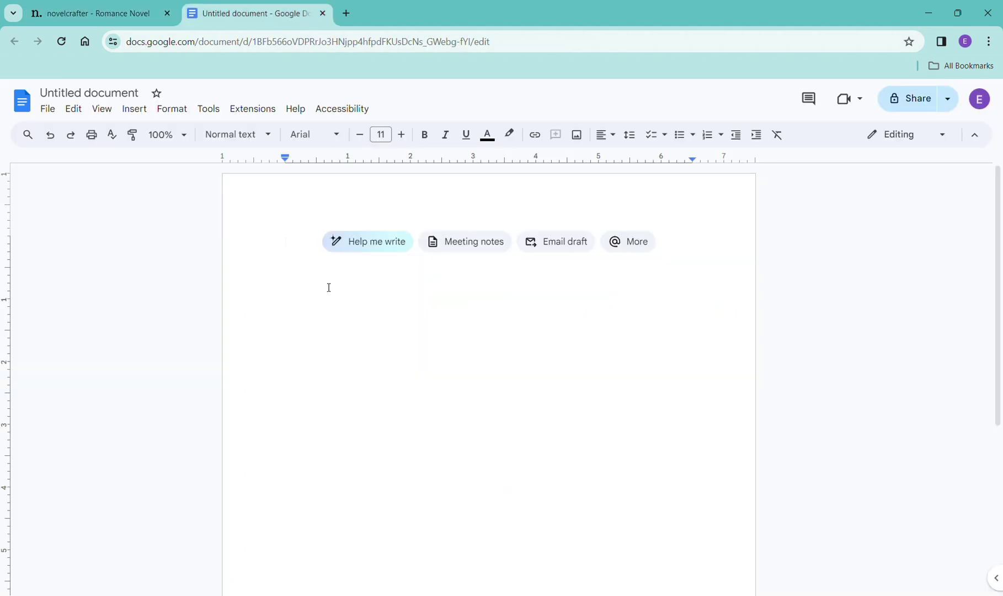
key(ctrl+v)
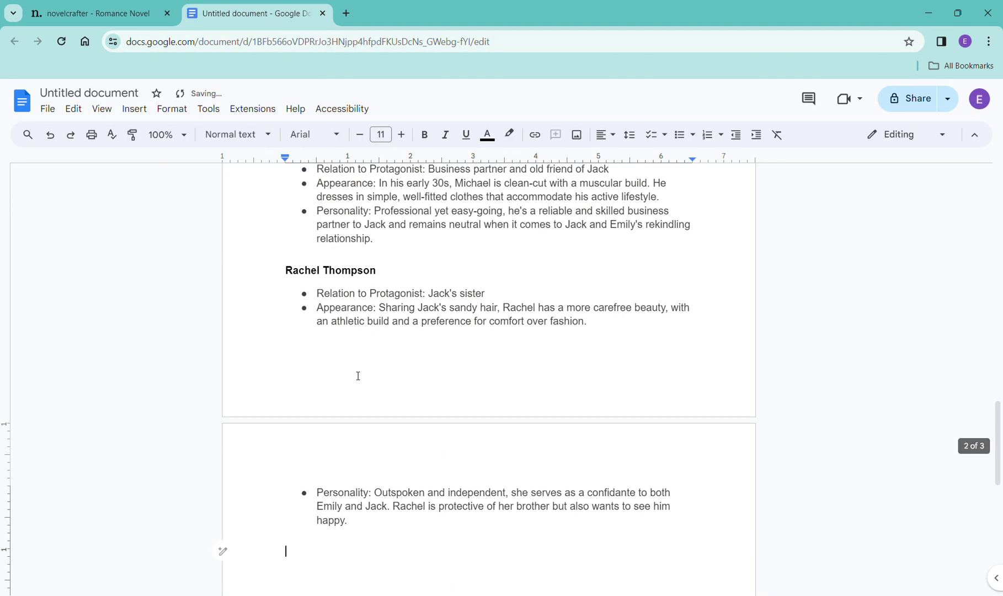
click(113, 24)
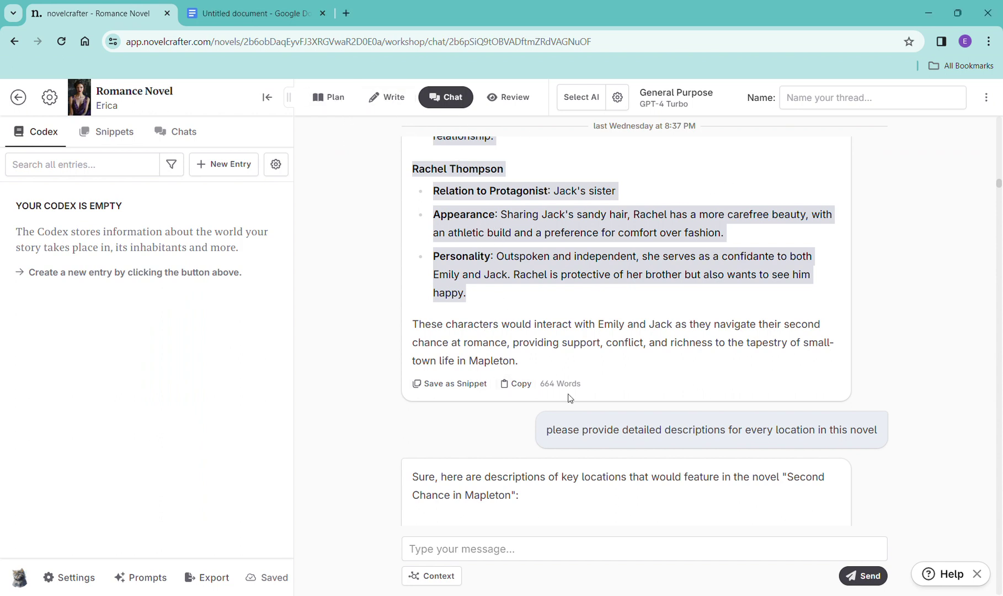
Step: Select the location descriptions from Mapleton through 10. The Dandelion Field, then switch to Google Docs
scroll(554, 378, down, 5)
drag(412, 208, 700, 421)
key(ctrl+c)
scroll(627, 381, down, 12)
scroll(639, 415, down, 9)
scroll(647, 417, down, 1)
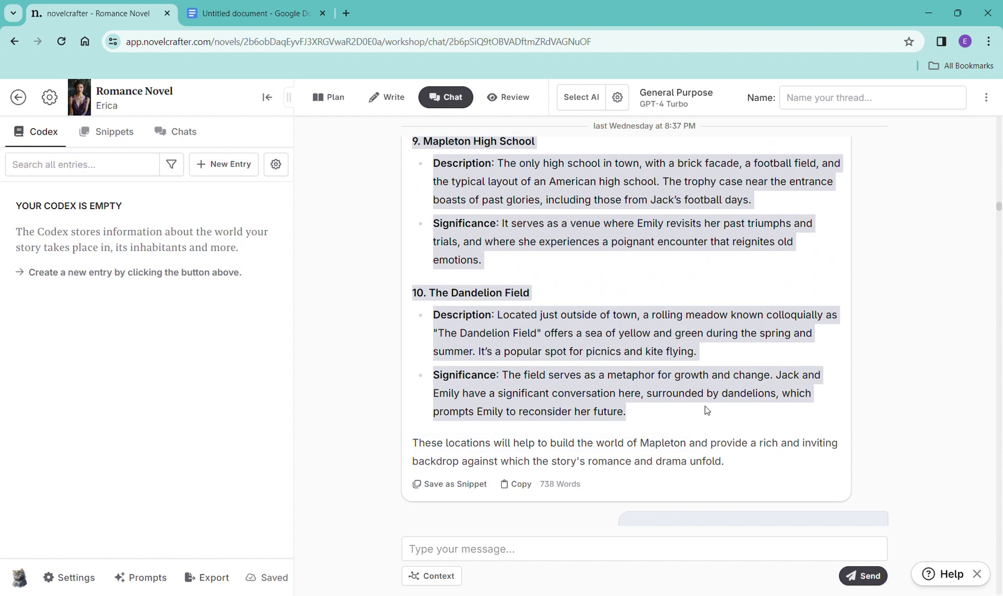
click(265, 16)
Step: Paste the location descriptions below the last character note in Google Docs
click(331, 552)
key(ctrl+v)
scroll(440, 438, up, 20)
scroll(435, 489, up, 20)
scroll(435, 478, up, 1)
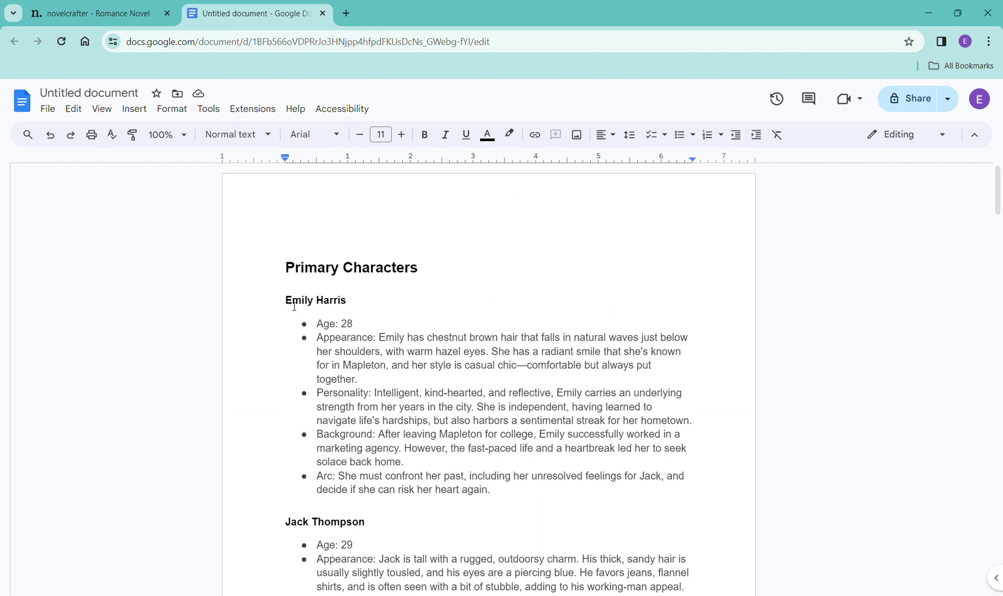
Step: Create a new Character entry in Novelcrafter's codex
click(121, 18)
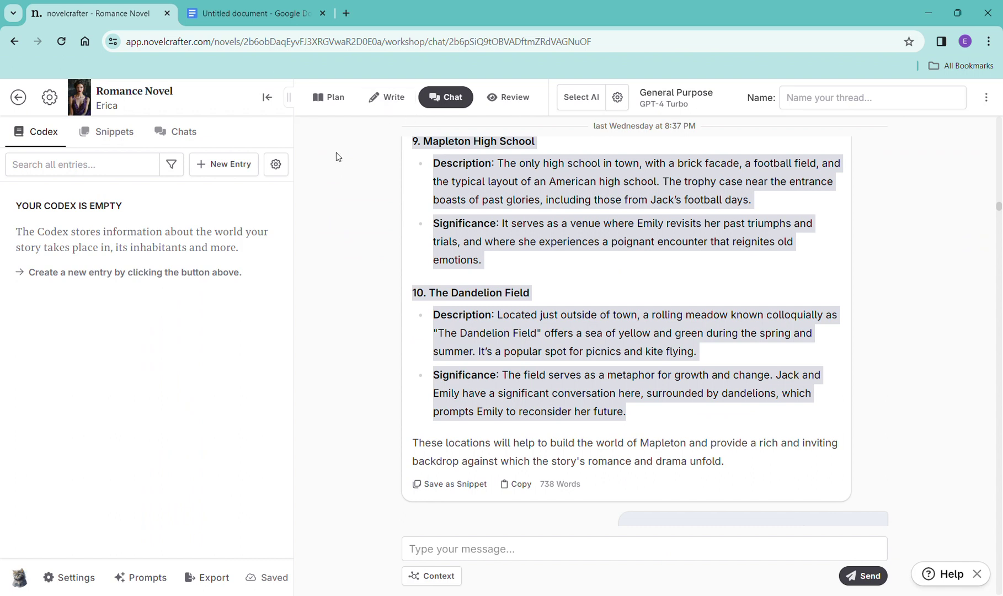
click(194, 229)
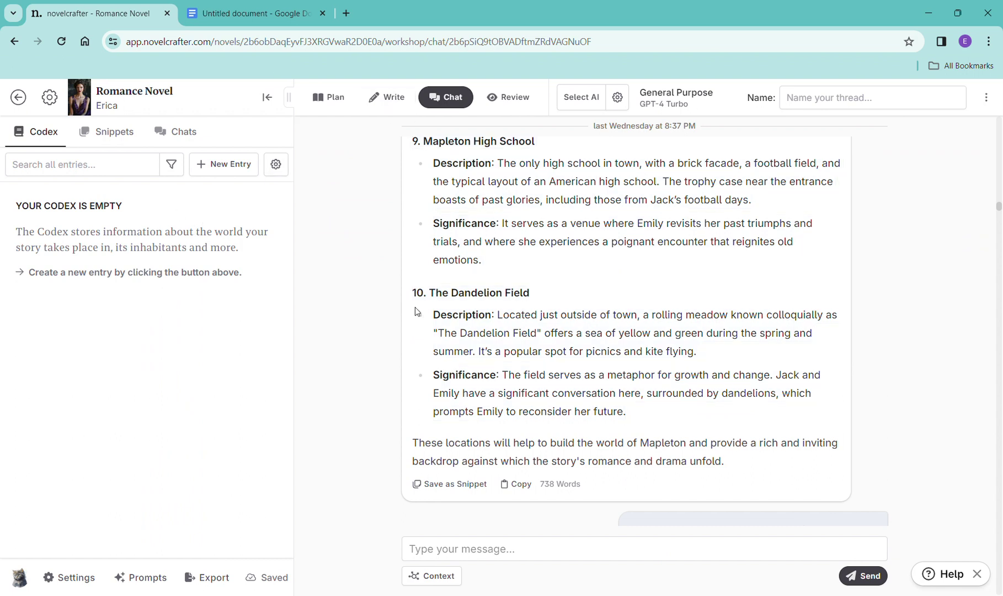
click(224, 164)
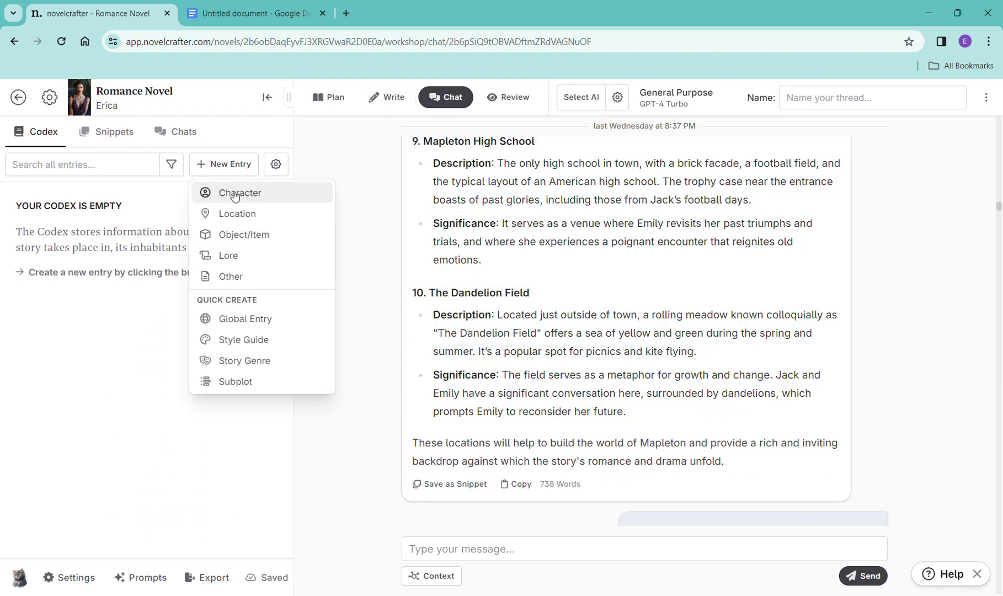
click(235, 194)
click(251, 14)
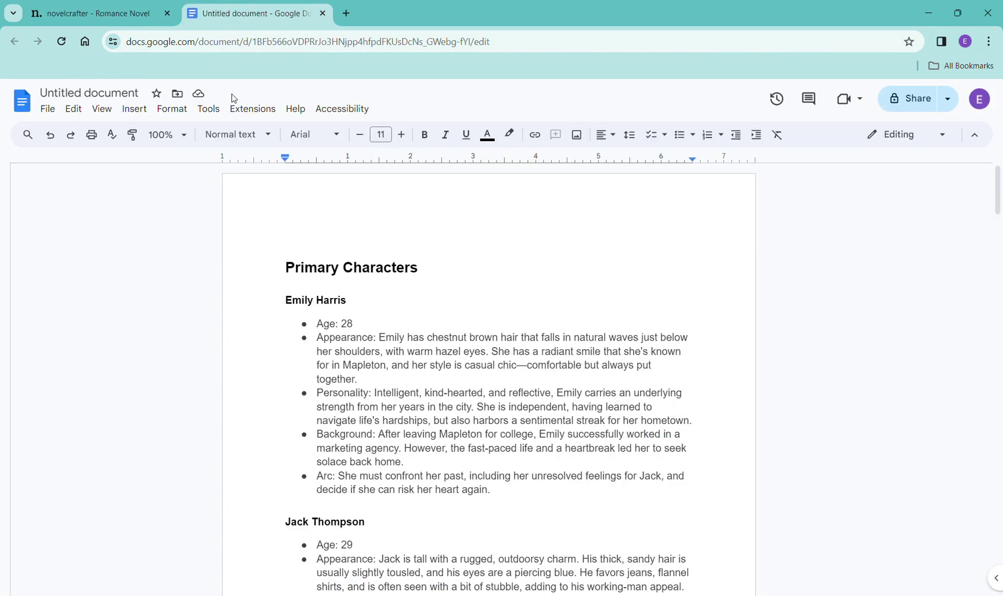
triple_click(283, 303)
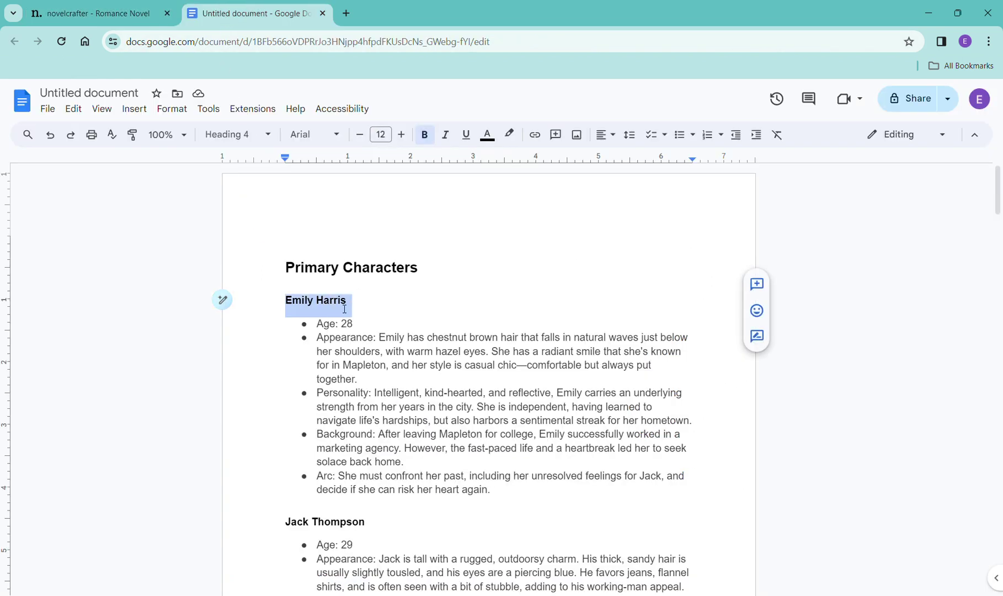
drag(280, 305, 595, 505)
right_click(393, 439)
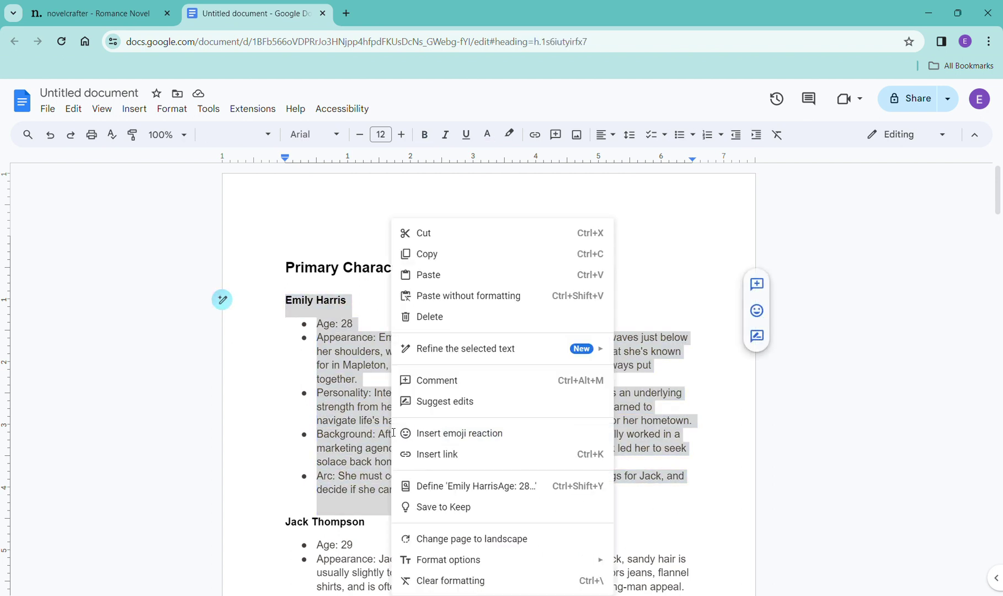
click(451, 264)
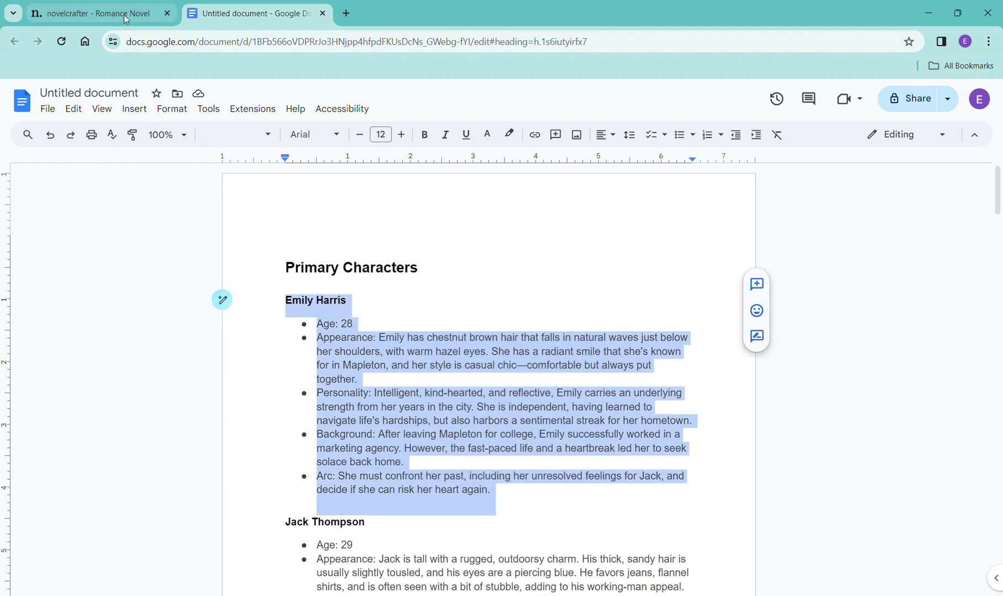
click(94, 13)
click(344, 499)
key(ctrl+v)
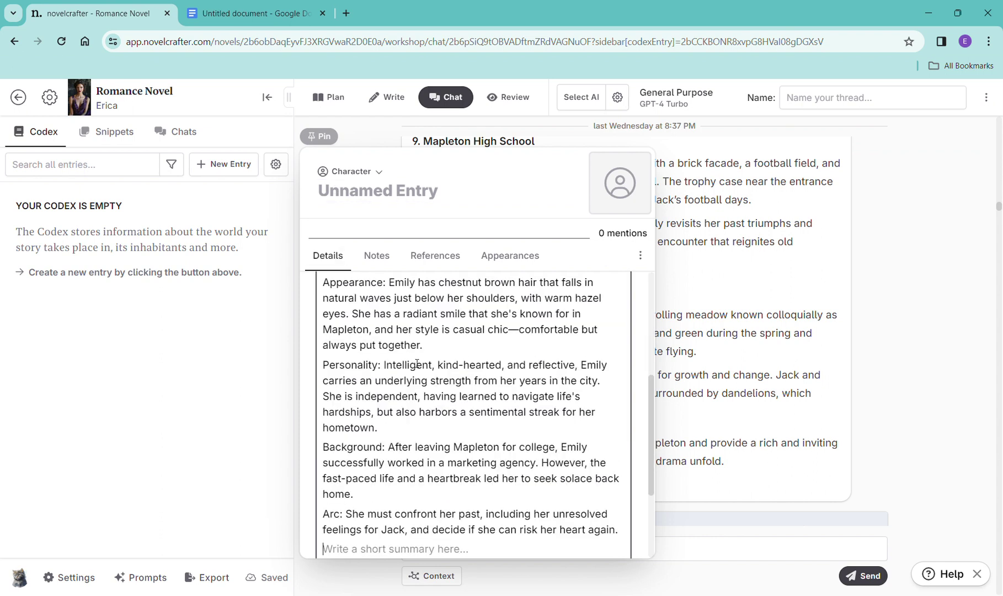
scroll(452, 464, up, 5)
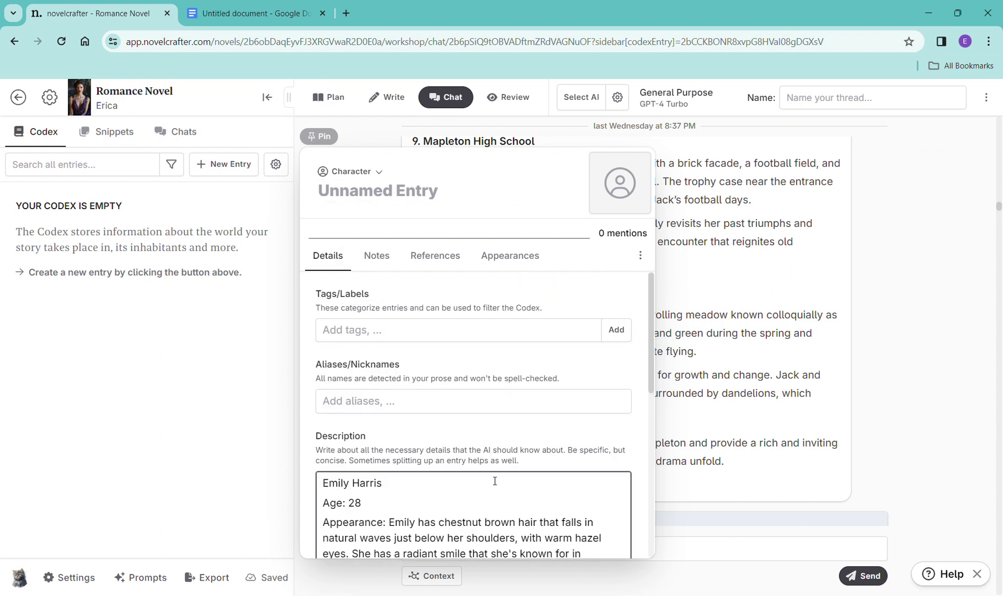
drag(382, 484, 345, 196)
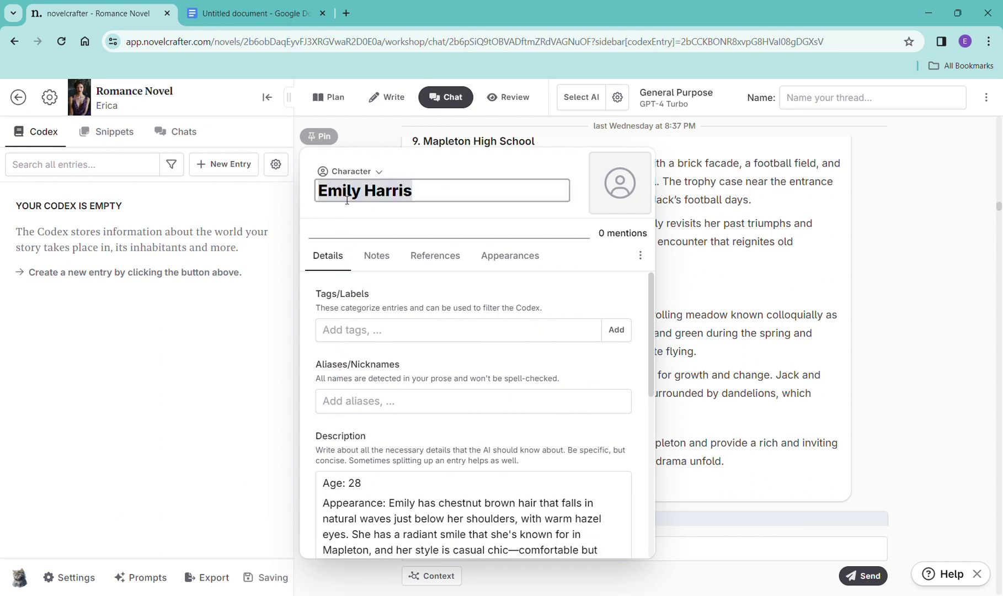
click(382, 340)
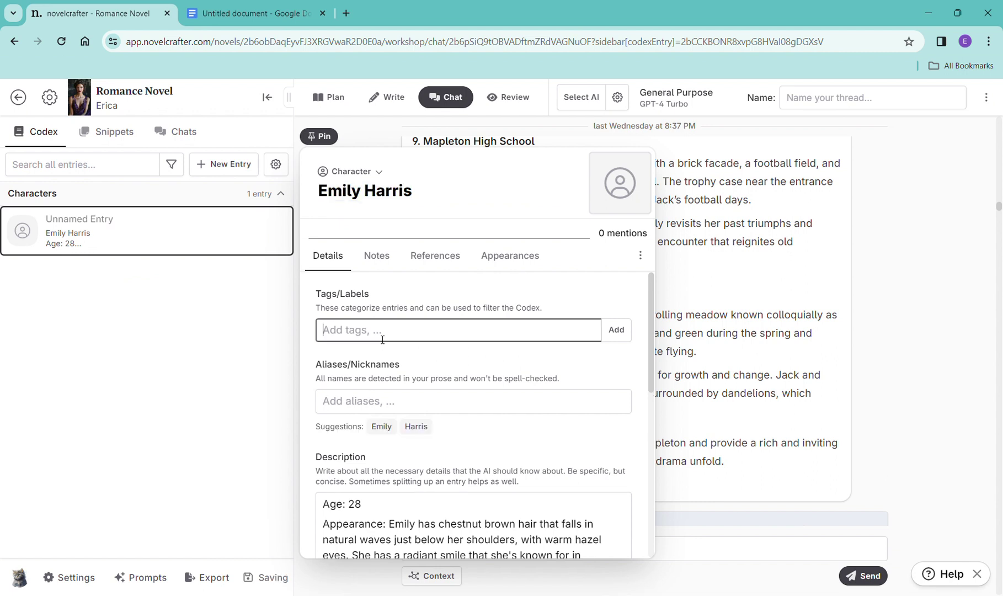
click(373, 405)
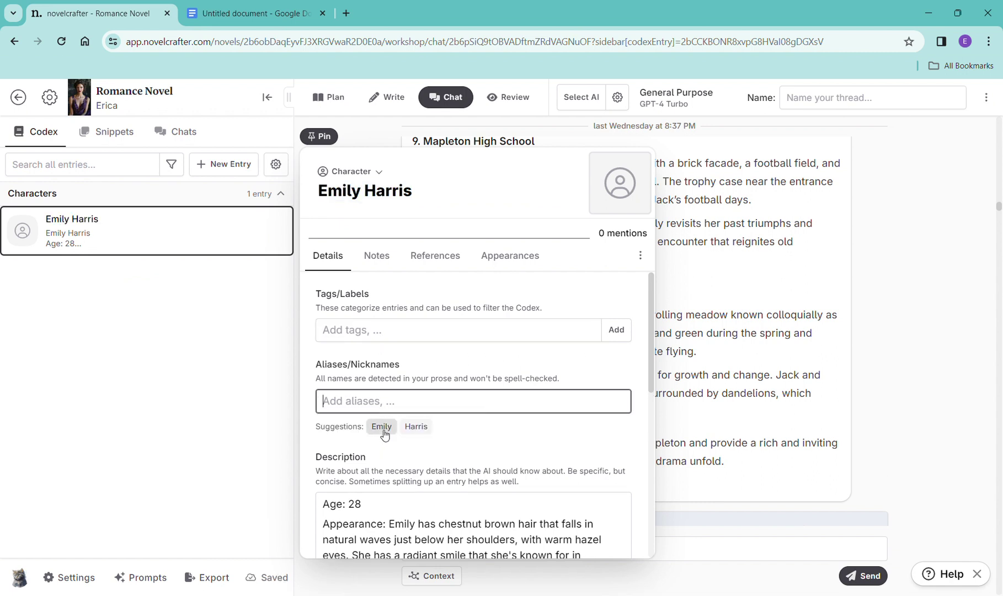
click(382, 427)
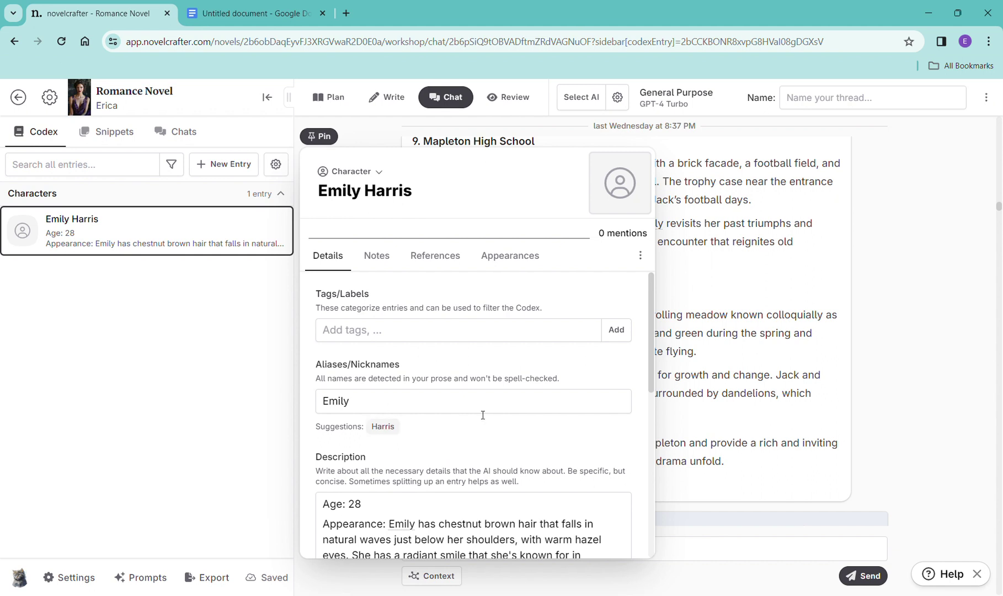
Step: Review and close the Emily Harris entry, then create another new Character entry
scroll(481, 415, down, 3)
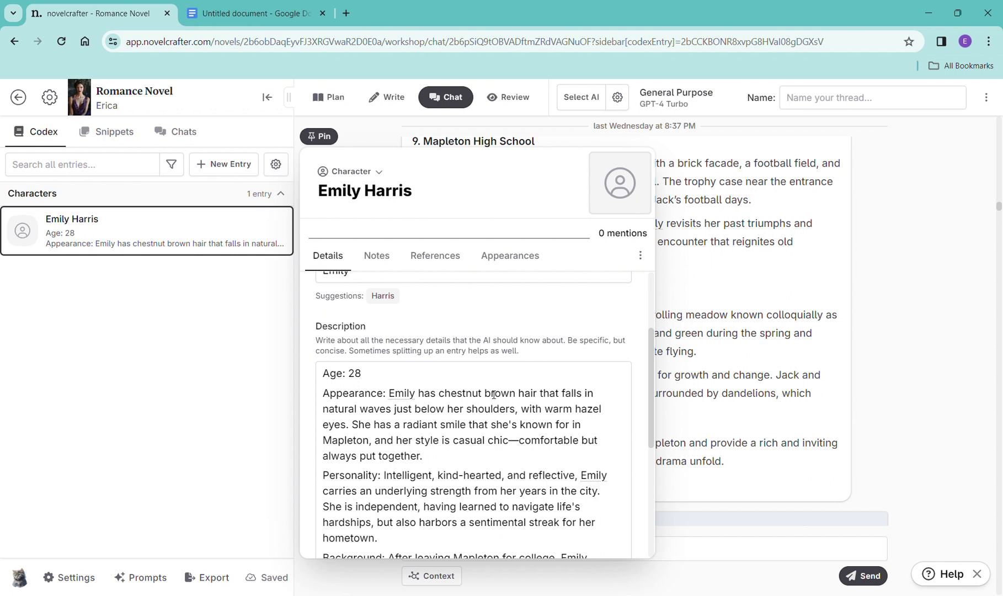
scroll(493, 394, down, 2)
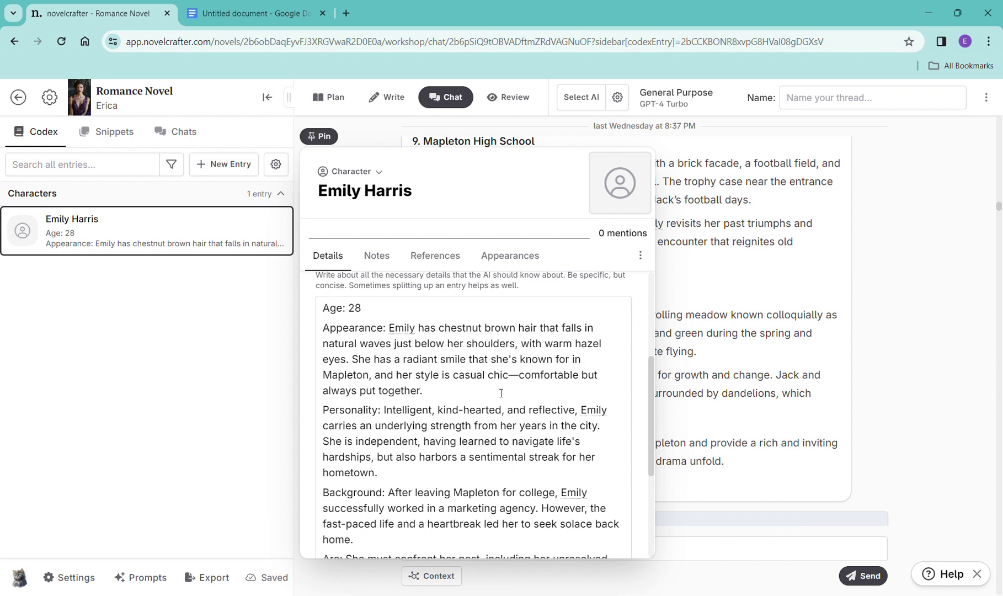
scroll(501, 393, down, 3)
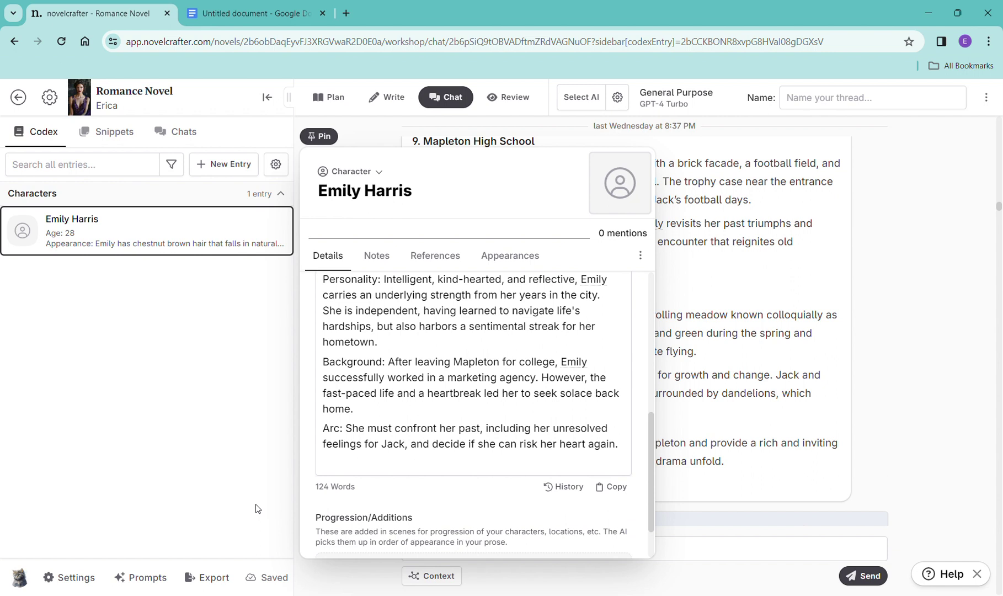
click(710, 500)
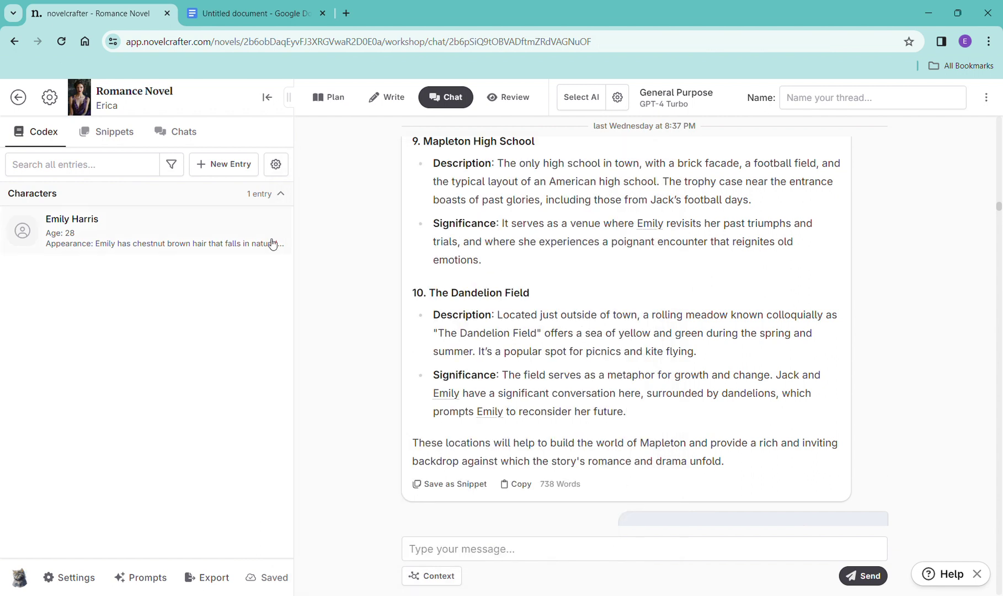
click(221, 175)
click(234, 194)
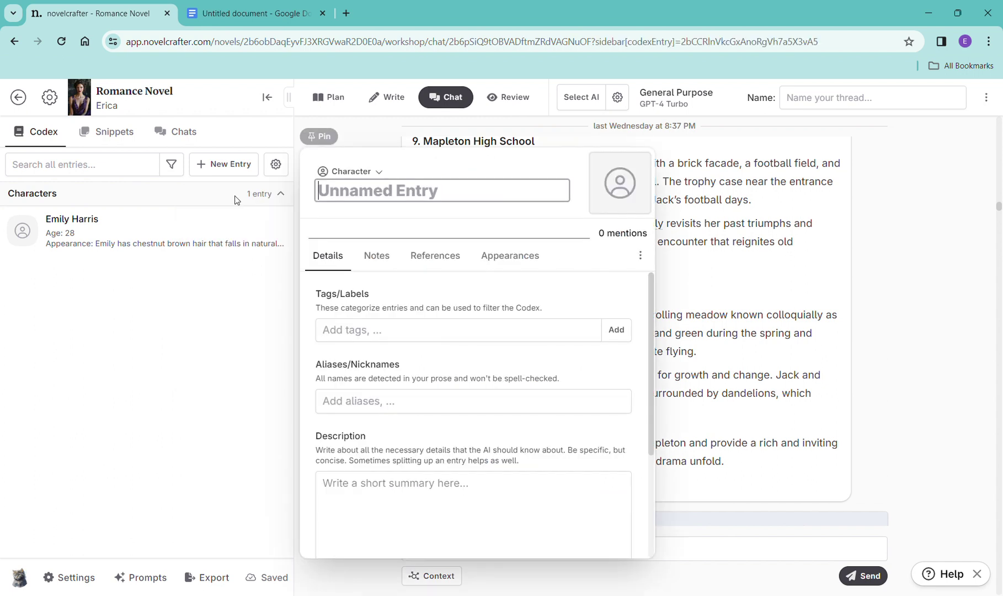
Step: Remove the Primary Characters heading and Emily Harris section from the Google Docs outline
click(232, 14)
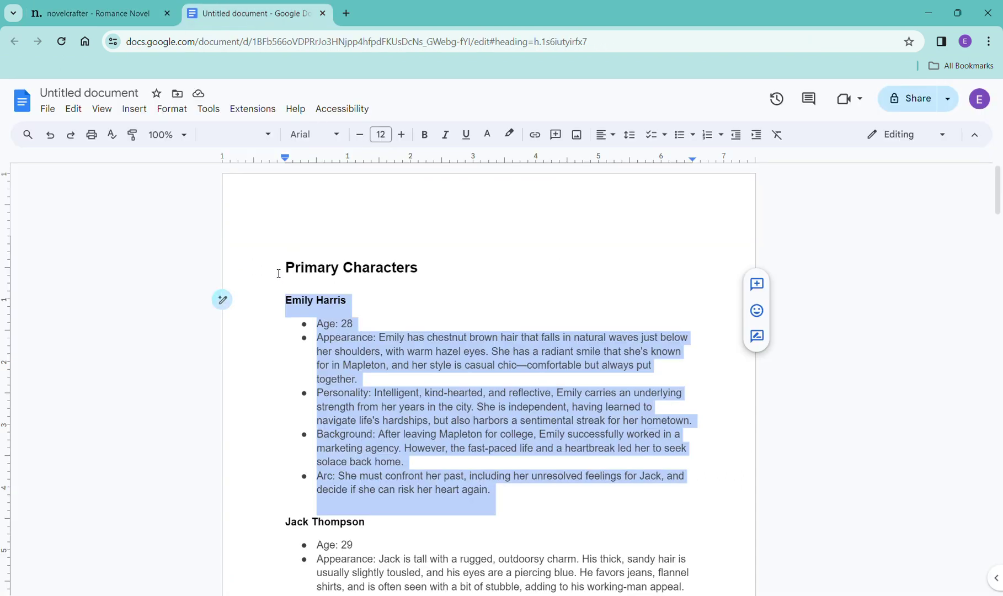
drag(279, 273, 543, 496)
key(ctrl+x)
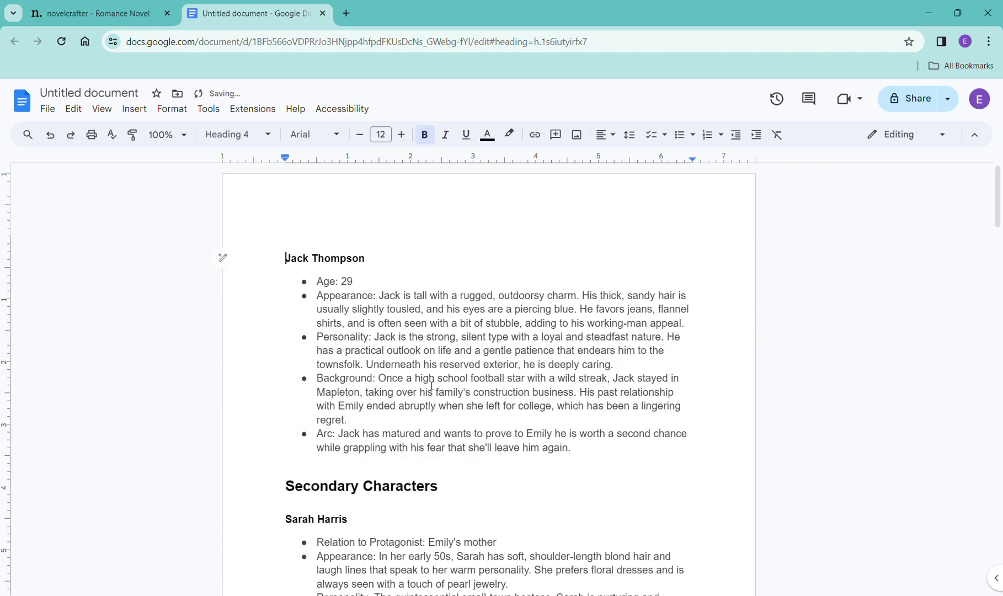
drag(286, 258, 634, 450)
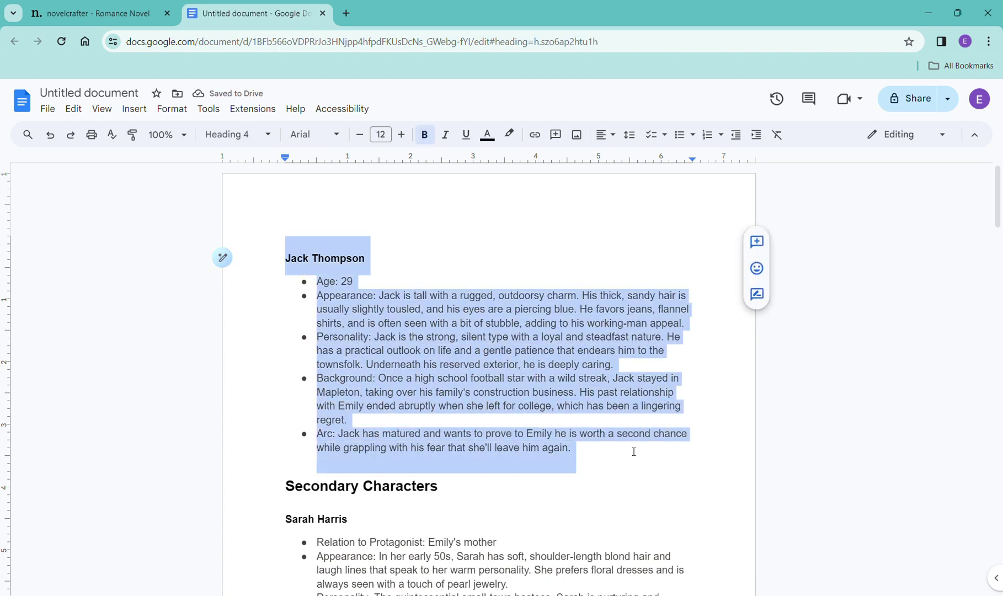
right_click(457, 368)
click(503, 255)
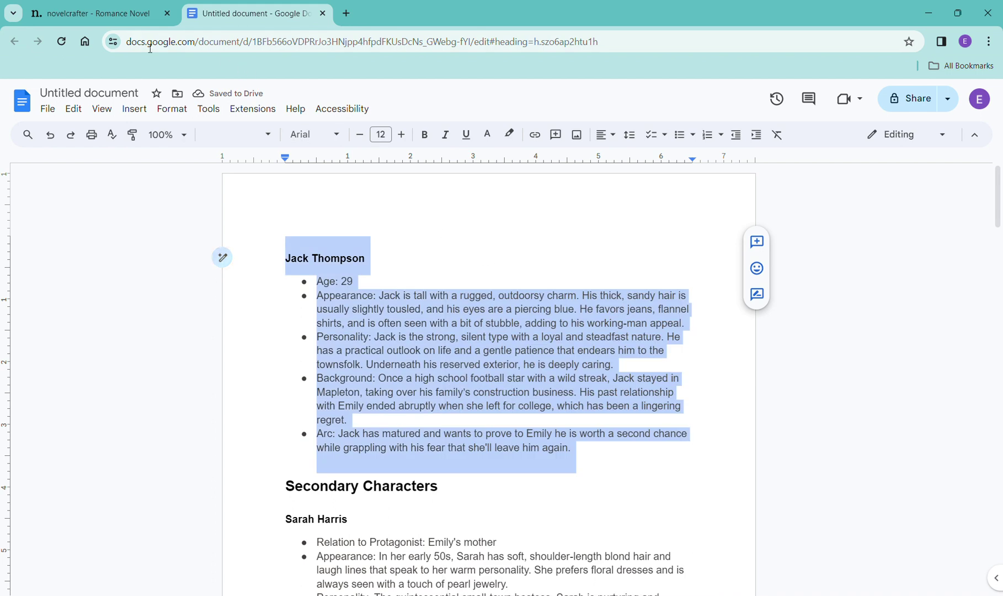
click(112, 15)
click(339, 505)
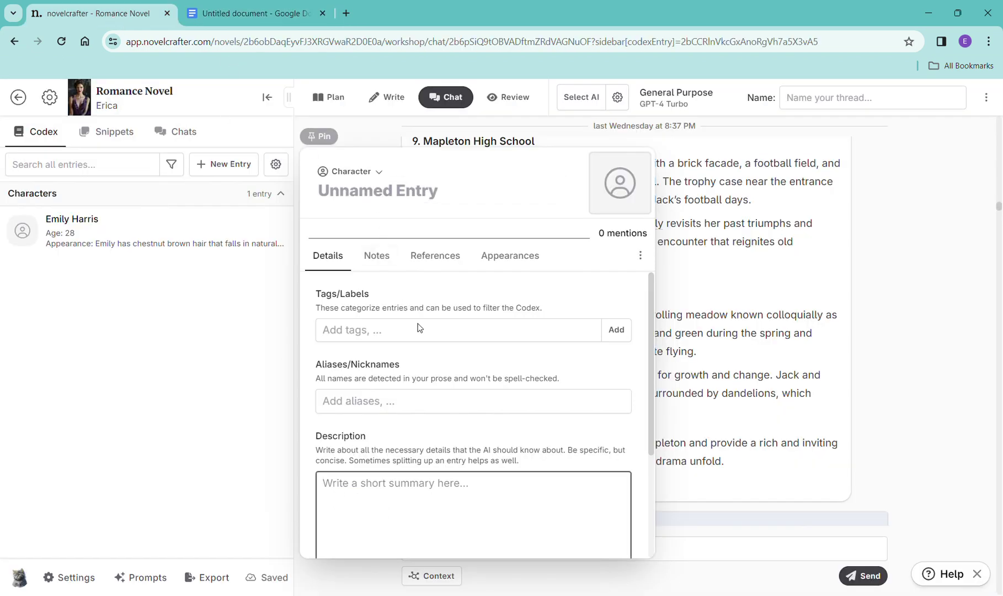
key(ctrl+v)
scroll(467, 480, up, 5)
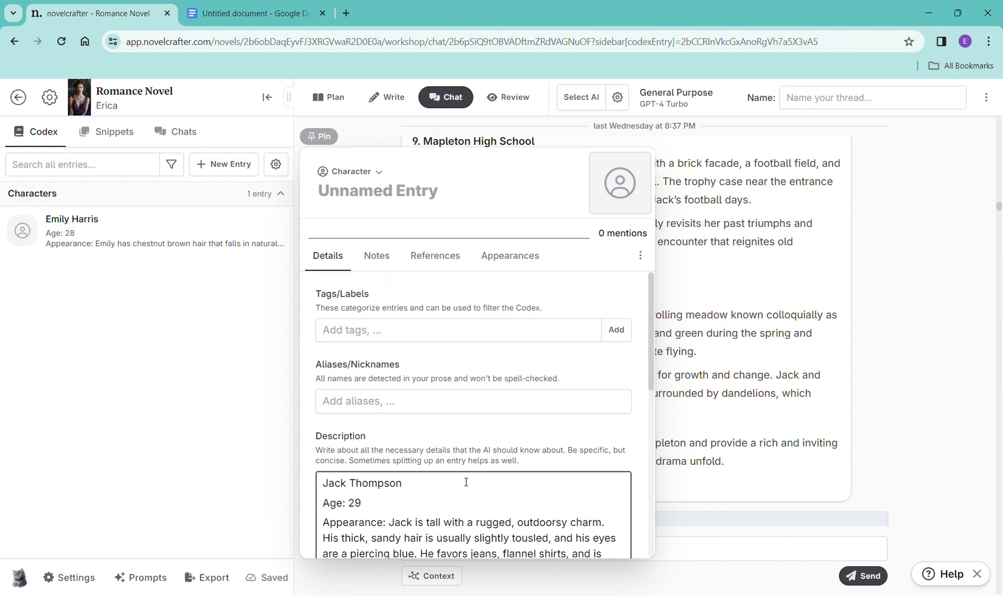
drag(466, 479, 356, 202)
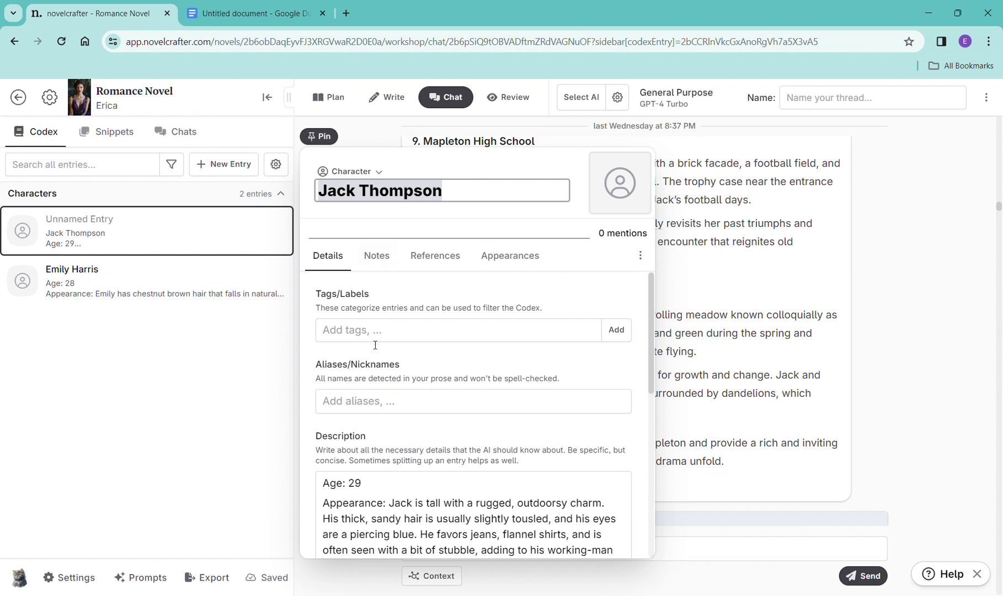
click(371, 404)
click(380, 429)
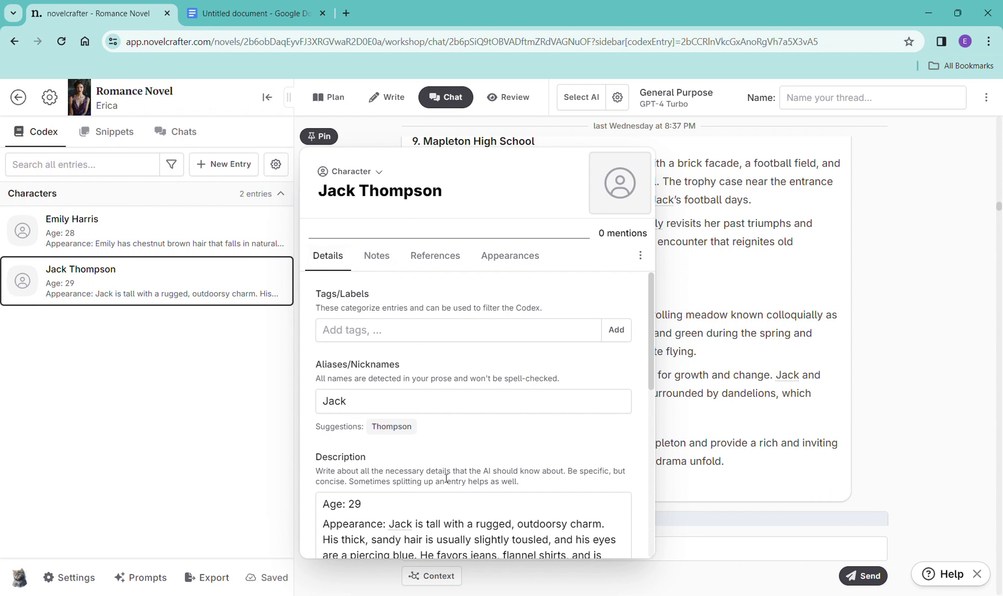
scroll(446, 478, down, 1)
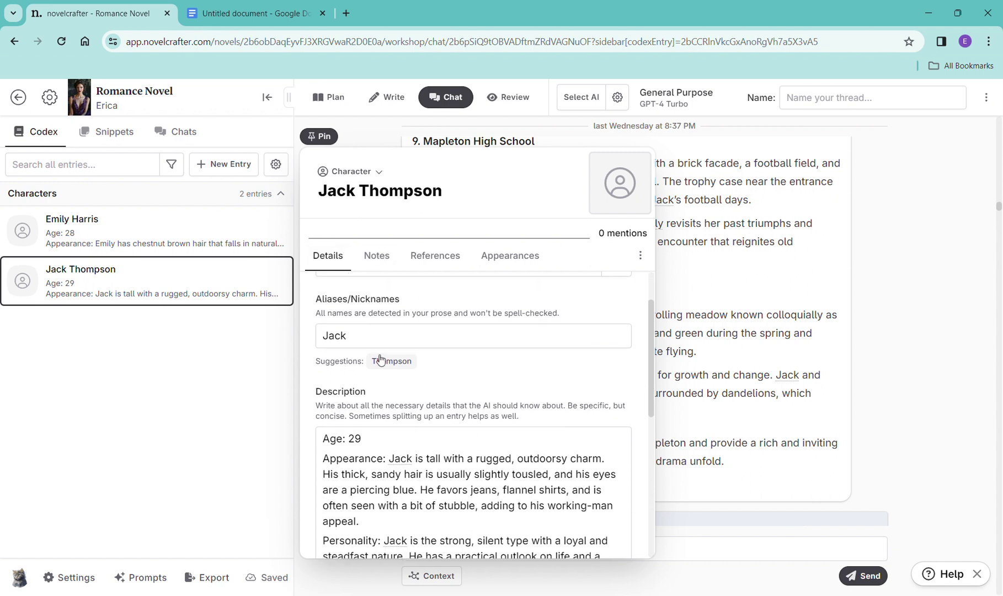
scroll(401, 465, down, 2)
scroll(524, 466, down, 3)
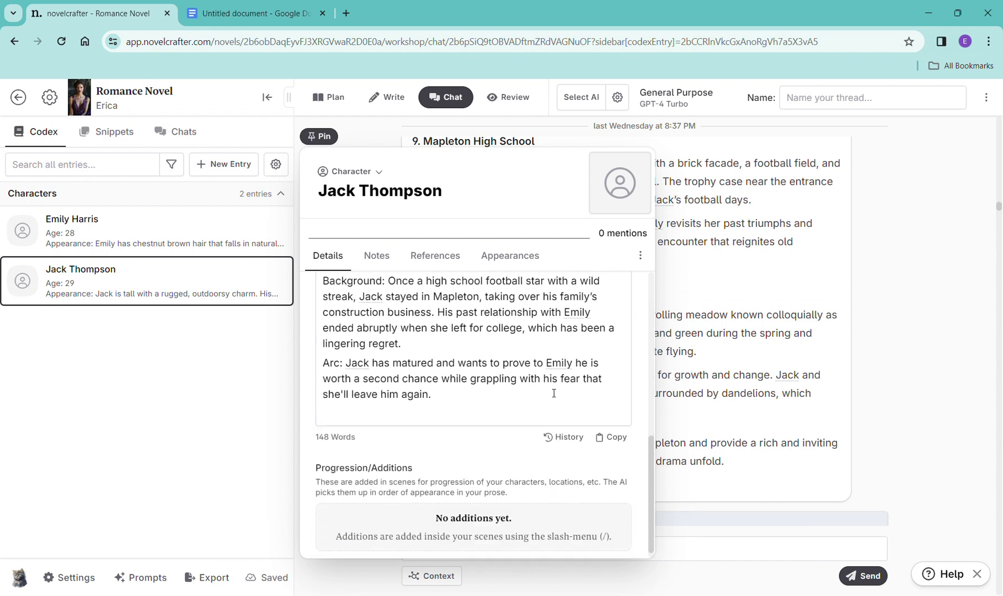
scroll(554, 393, up, 3)
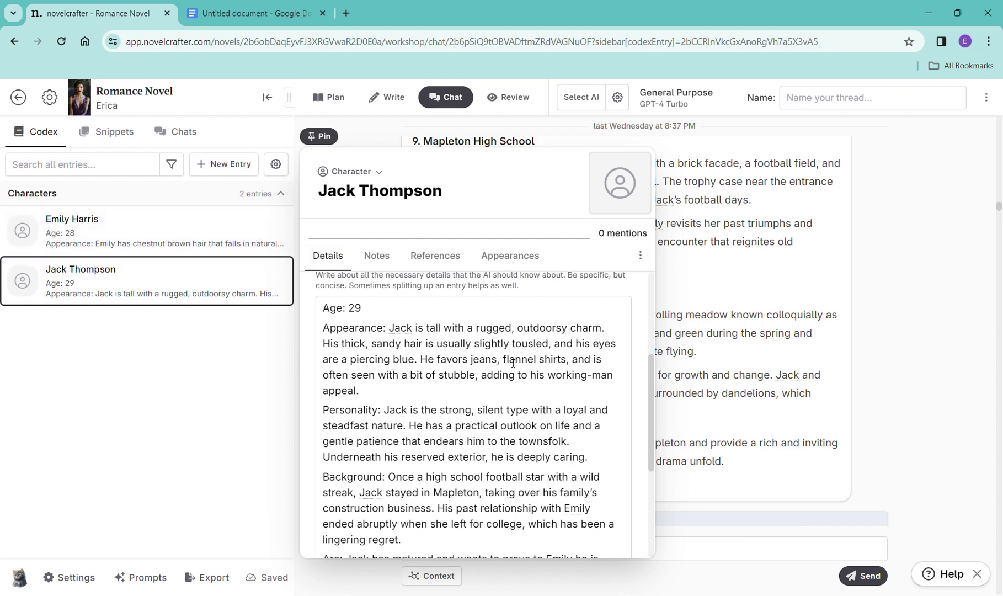
click(575, 512)
click(670, 270)
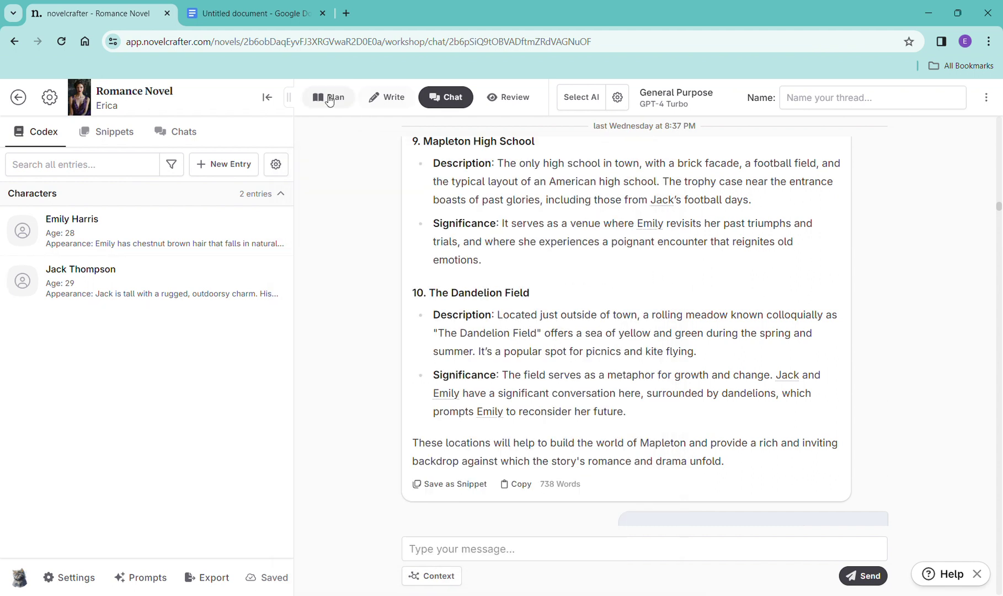
click(258, 13)
drag(295, 257, 587, 462)
key(Delete)
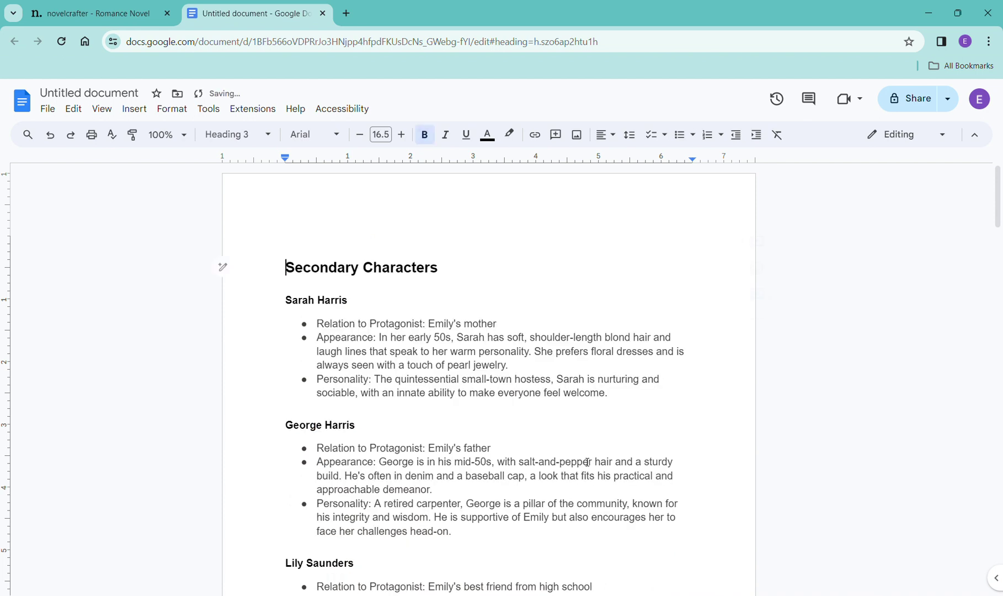
drag(288, 303, 625, 401)
right_click(492, 389)
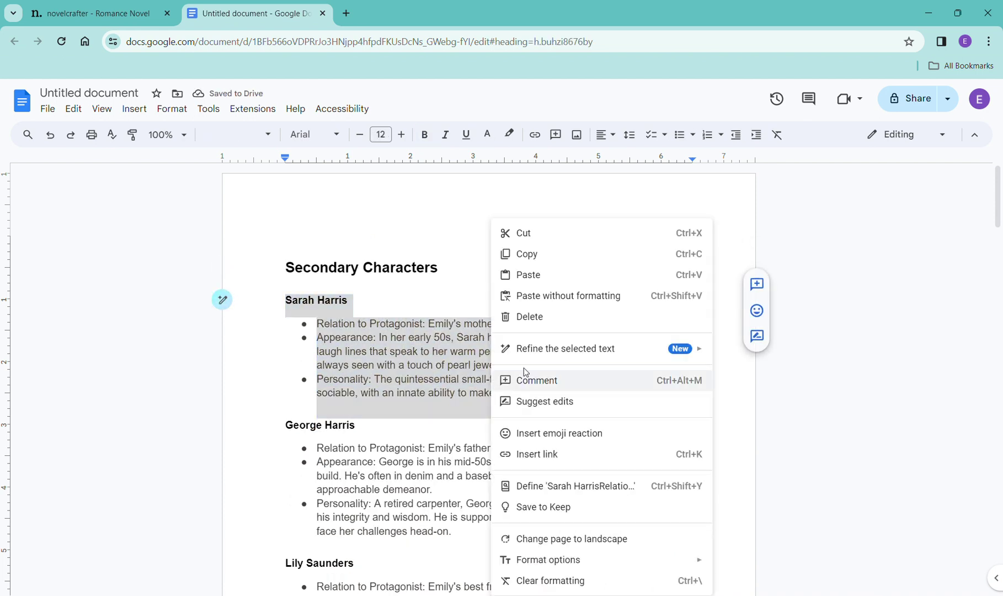
click(544, 253)
click(127, 14)
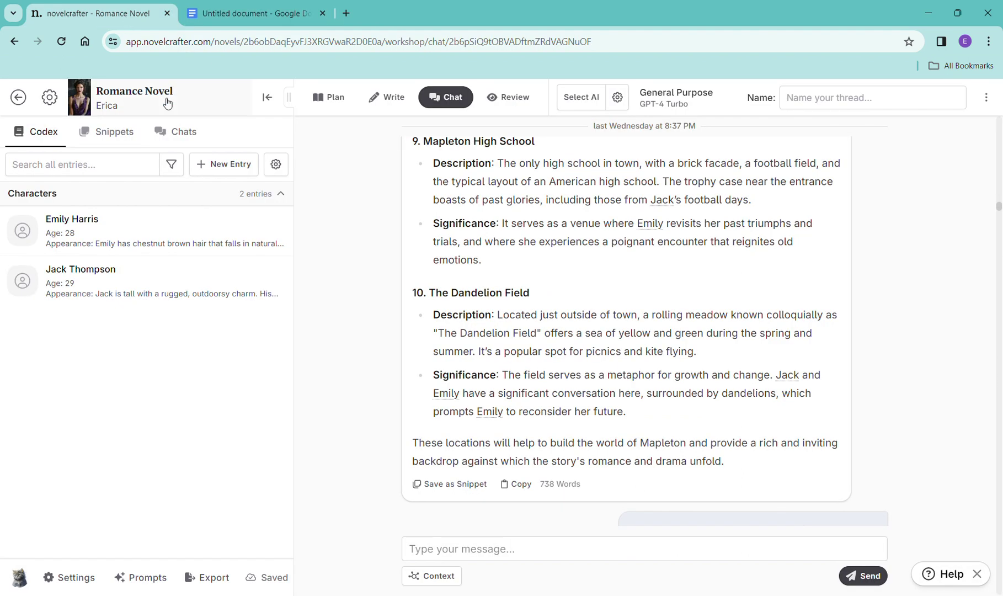
Step: Create a Sarah Harris character entry with her pasted profile and alias Sarah
click(218, 164)
click(240, 193)
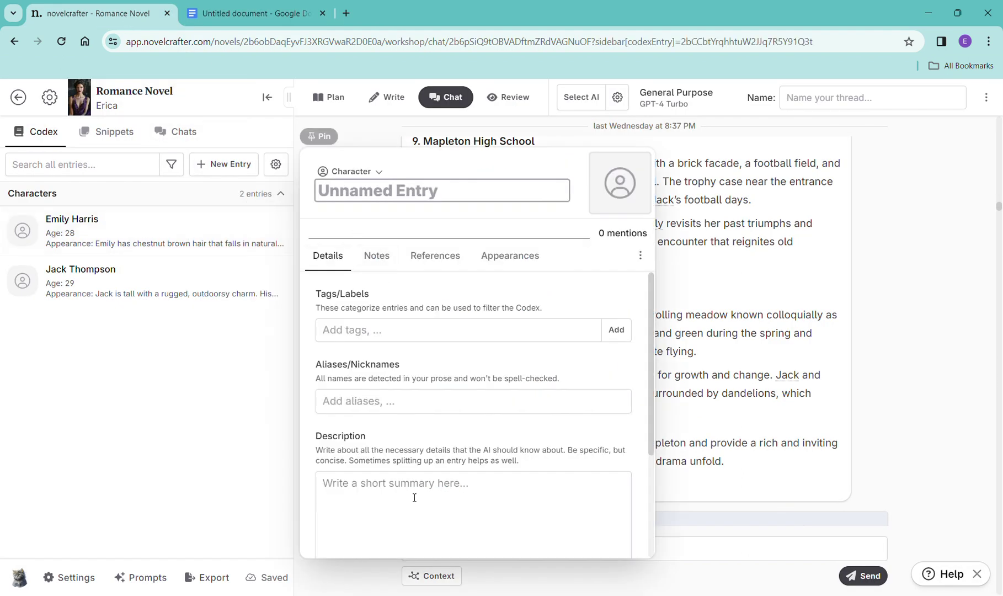
click(387, 493)
key(ctrl+v)
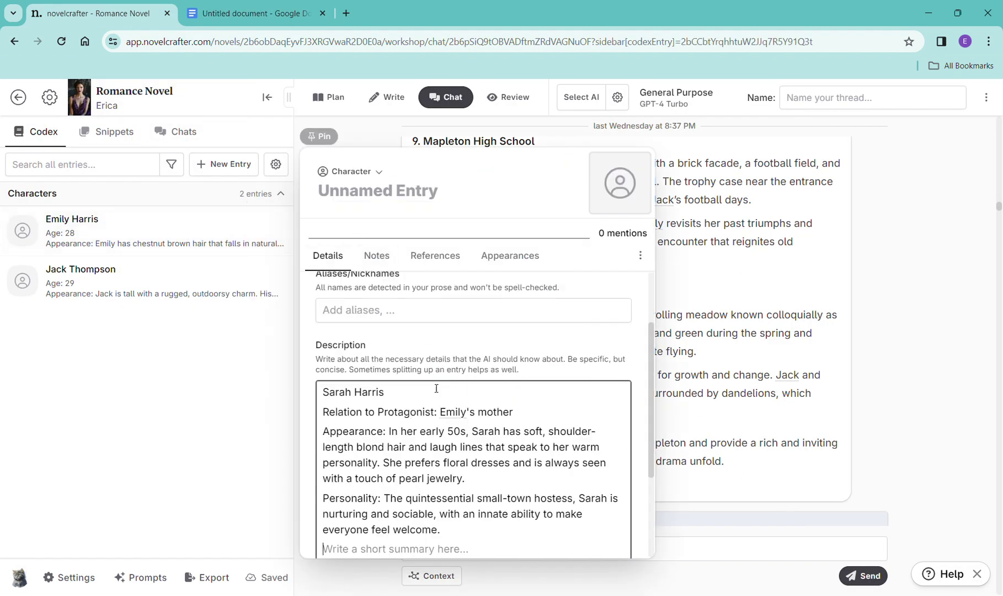
drag(385, 394, 337, 201)
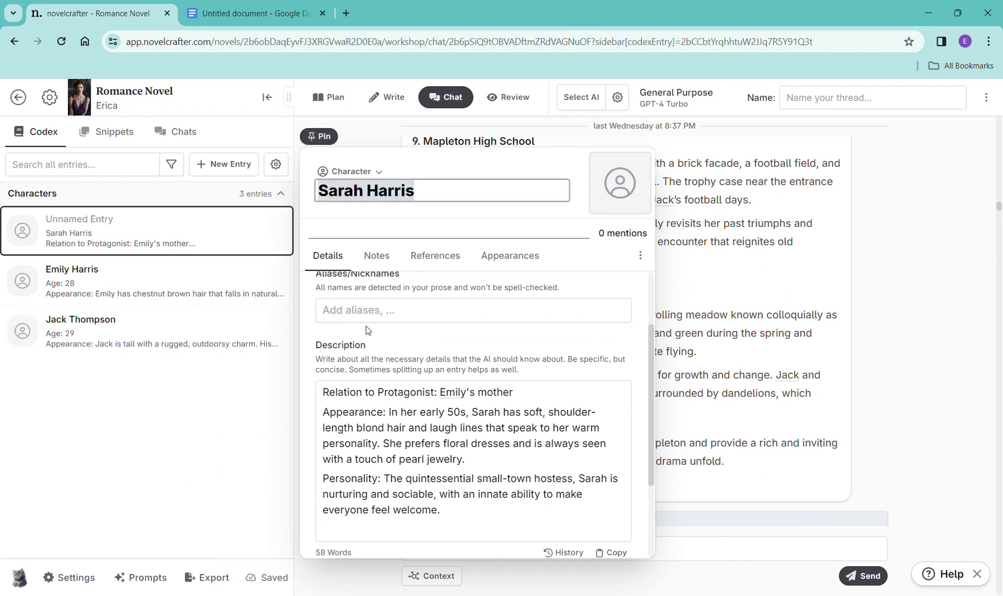
scroll(381, 270, up, 2)
click(397, 397)
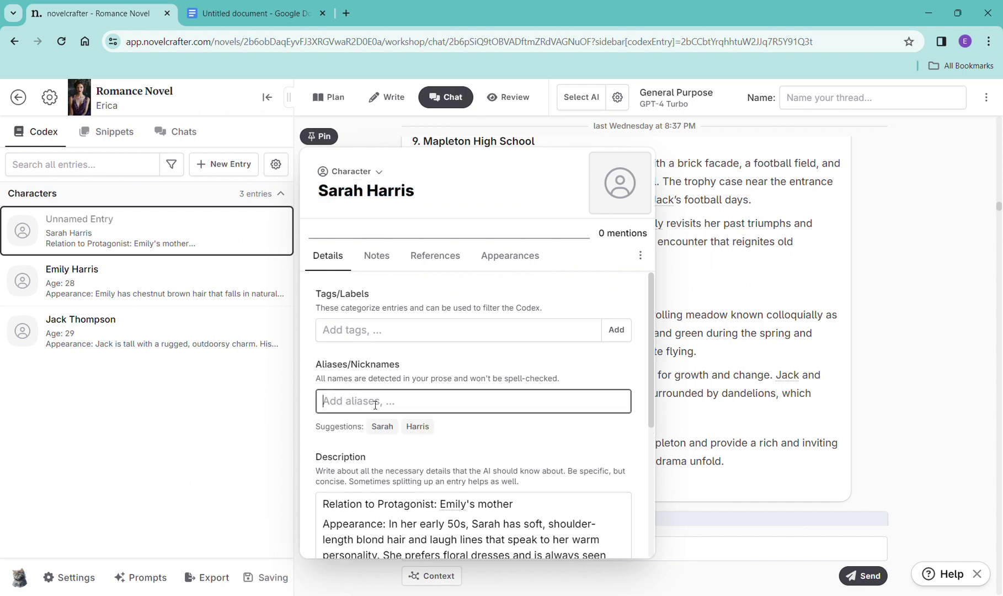
click(381, 426)
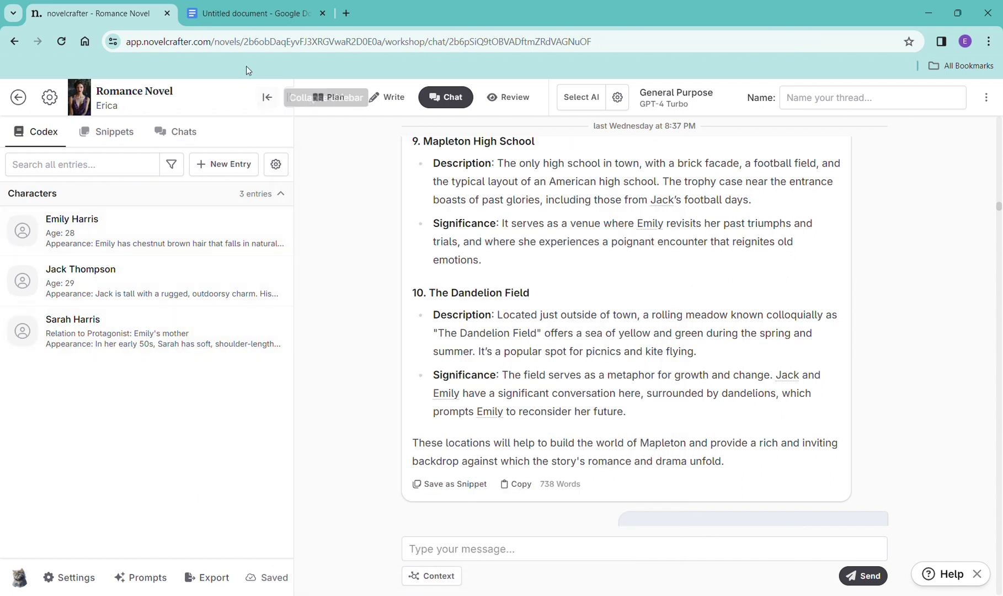
Step: Delete Sarah's section and the Secondary Characters heading, then copy George Harris's section
click(235, 18)
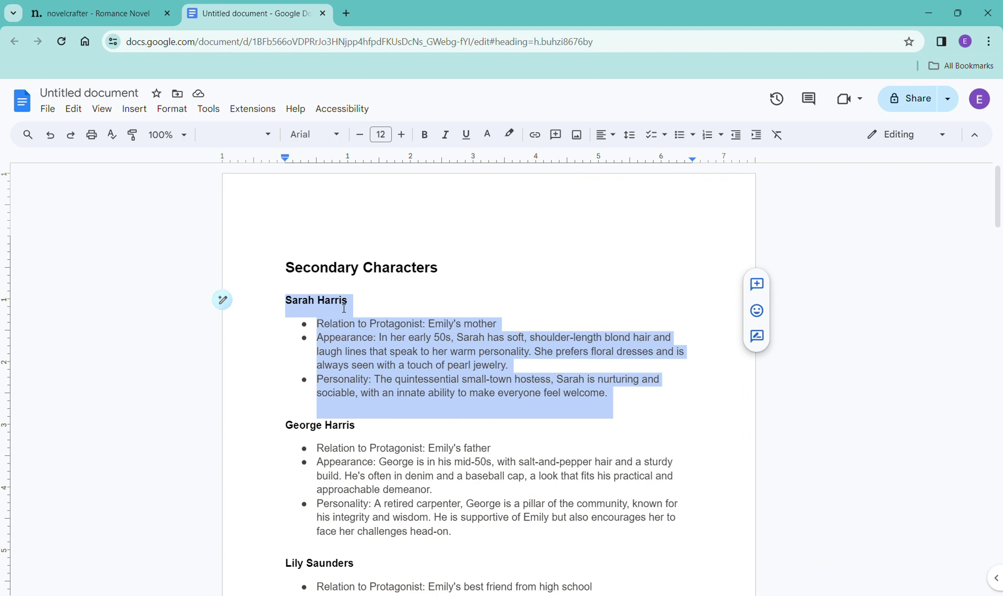
key(BackSpace)
drag(278, 282, 453, 271)
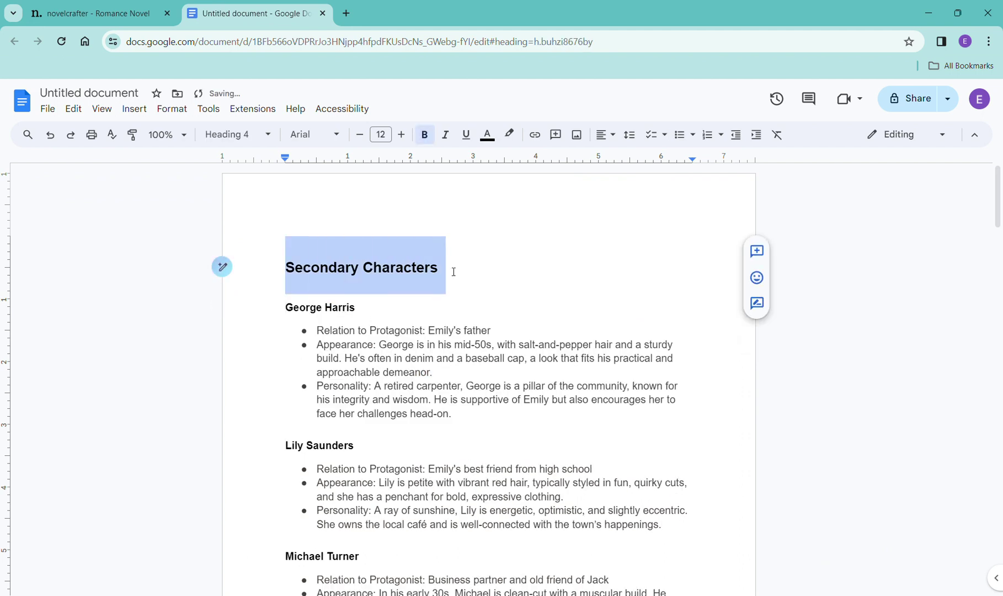
key(BackSpace)
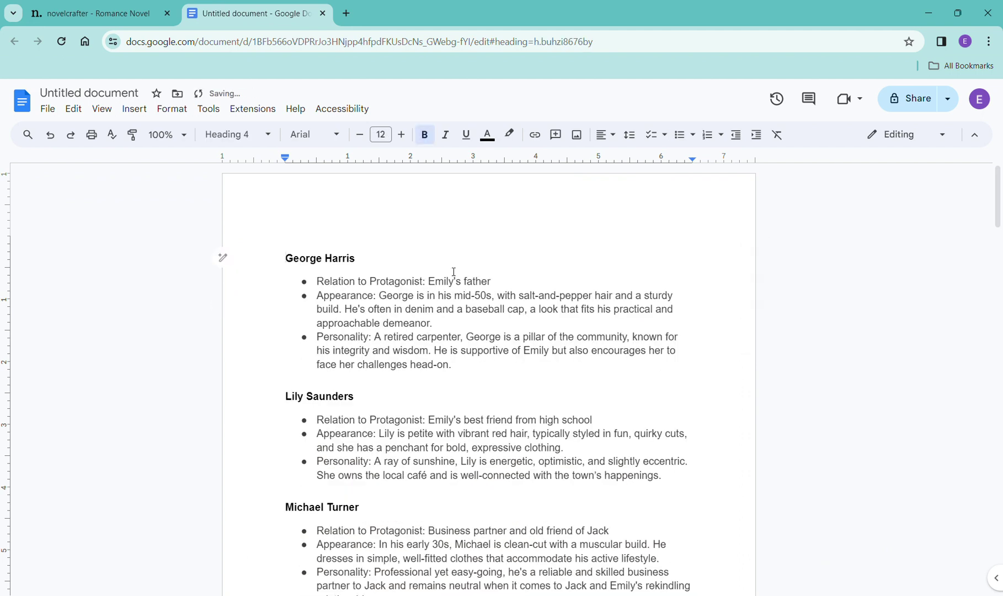
drag(290, 265, 519, 376)
right_click(390, 380)
click(436, 255)
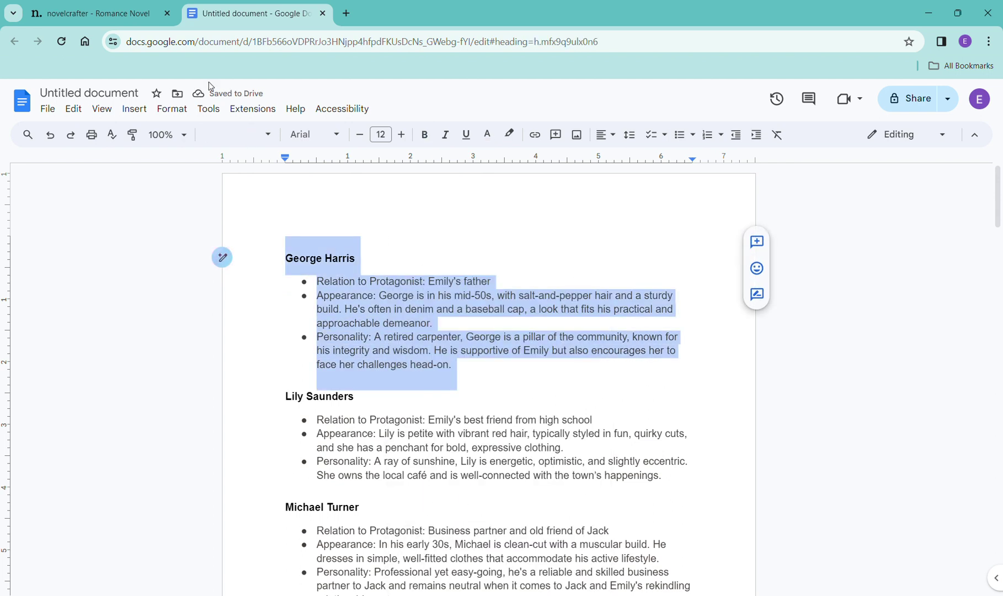
click(105, 13)
Step: Create a George Harris character entry with his pasted profile and alias George
click(218, 165)
click(233, 193)
click(372, 498)
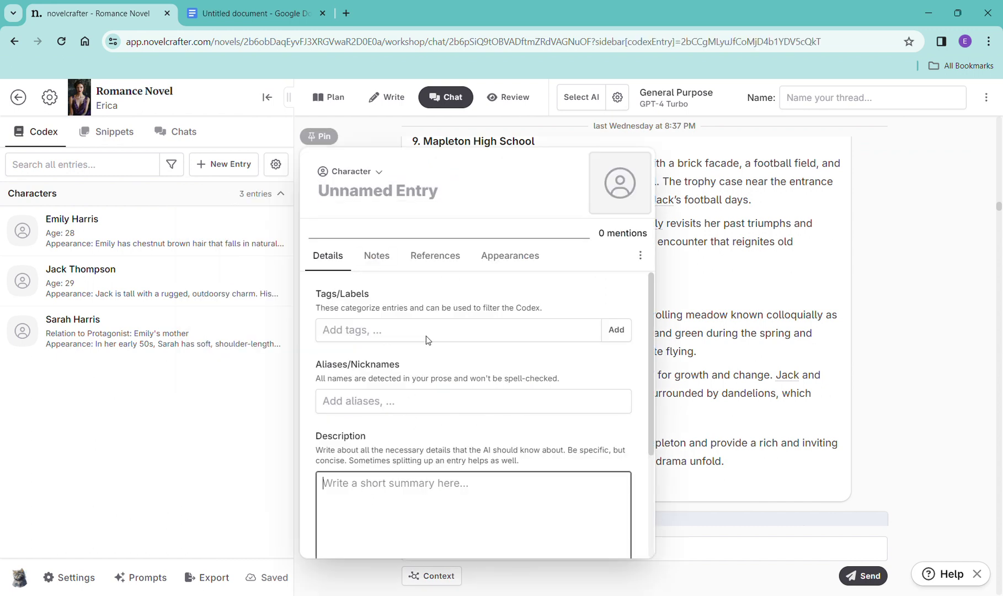
key(ctrl+v)
drag(392, 377, 318, 381)
scroll(389, 380, up, 2)
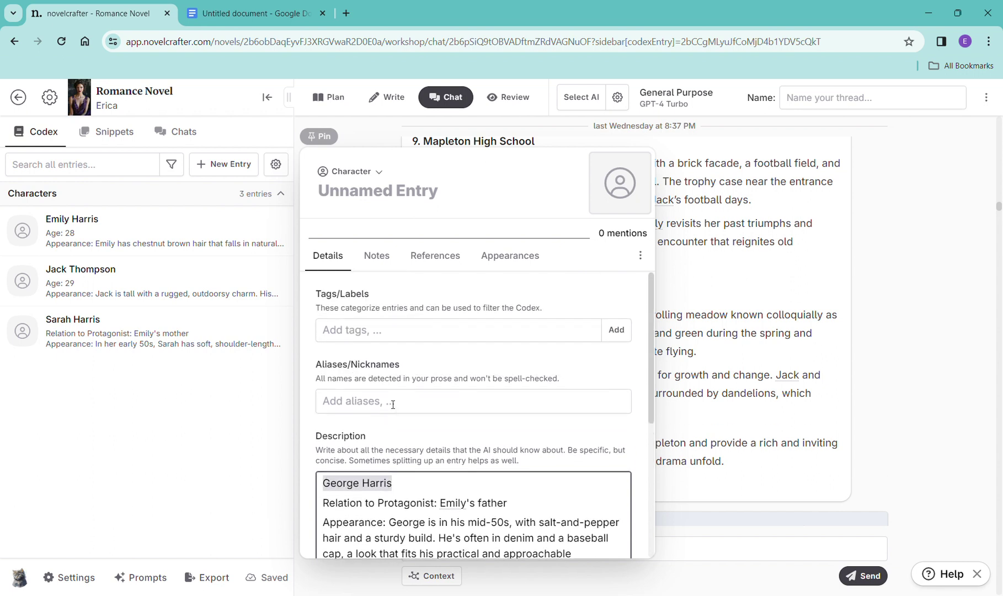
drag(360, 484, 358, 194)
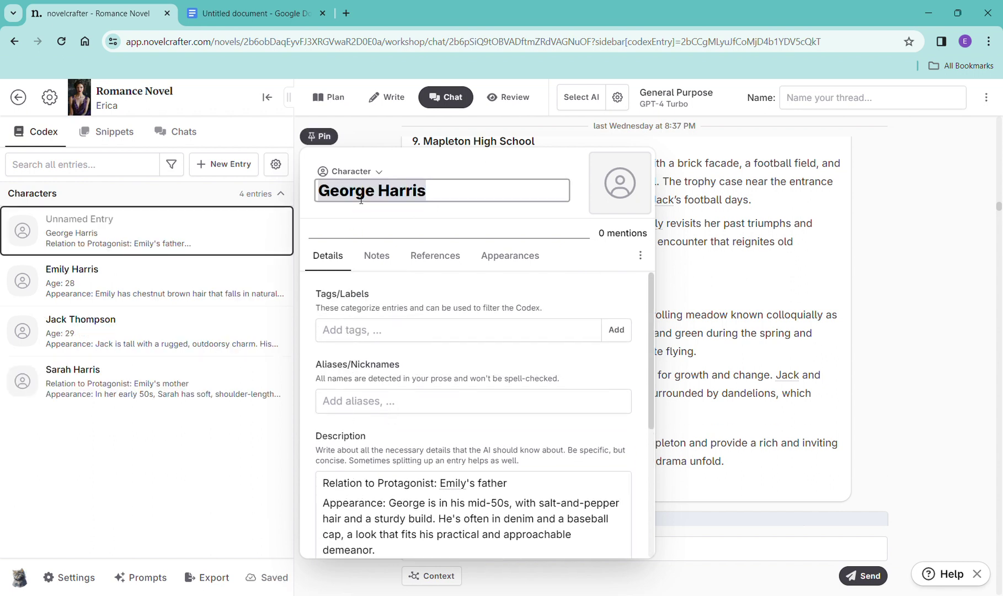
click(378, 413)
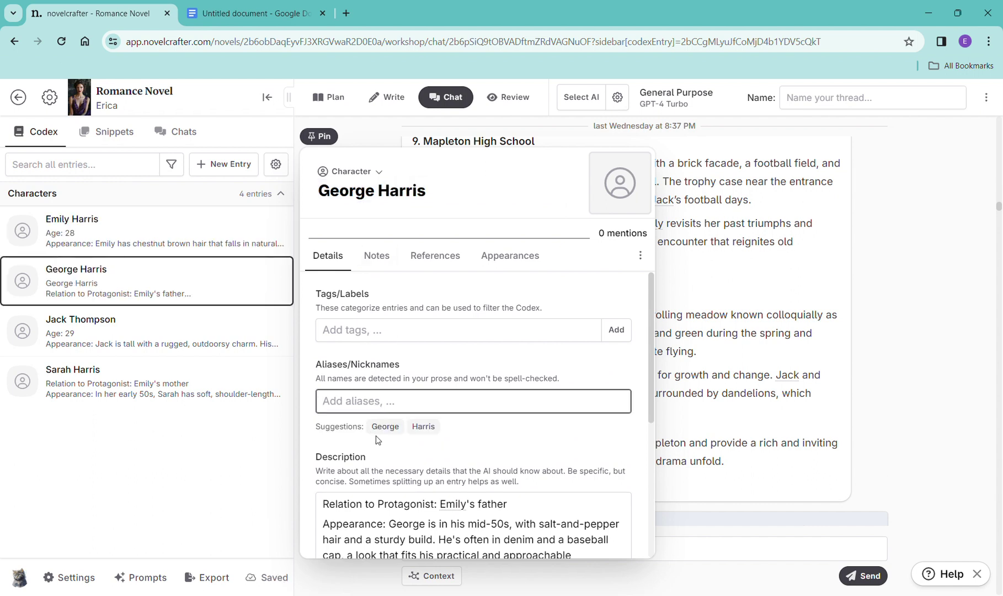
click(383, 427)
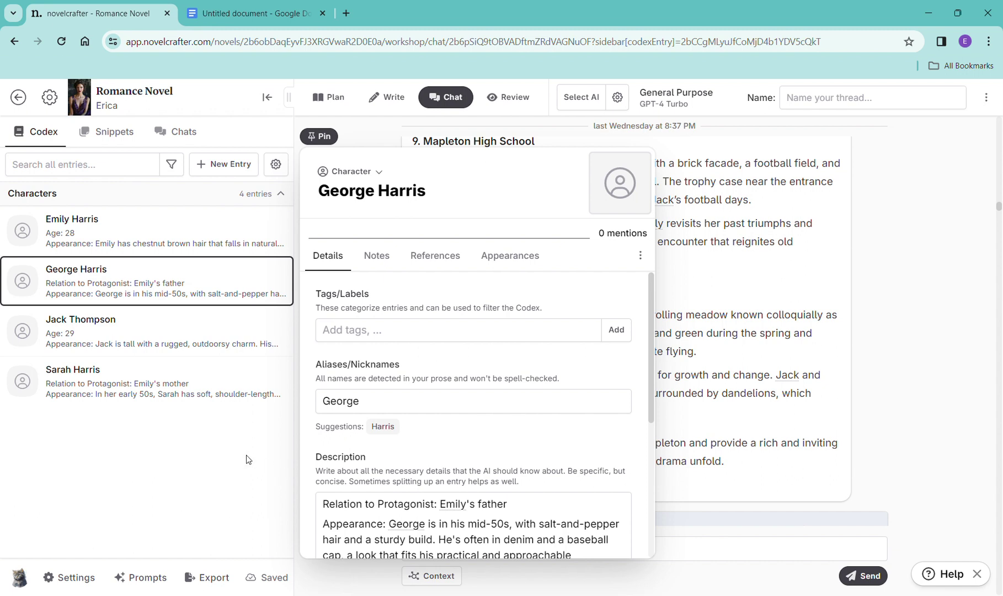
click(720, 383)
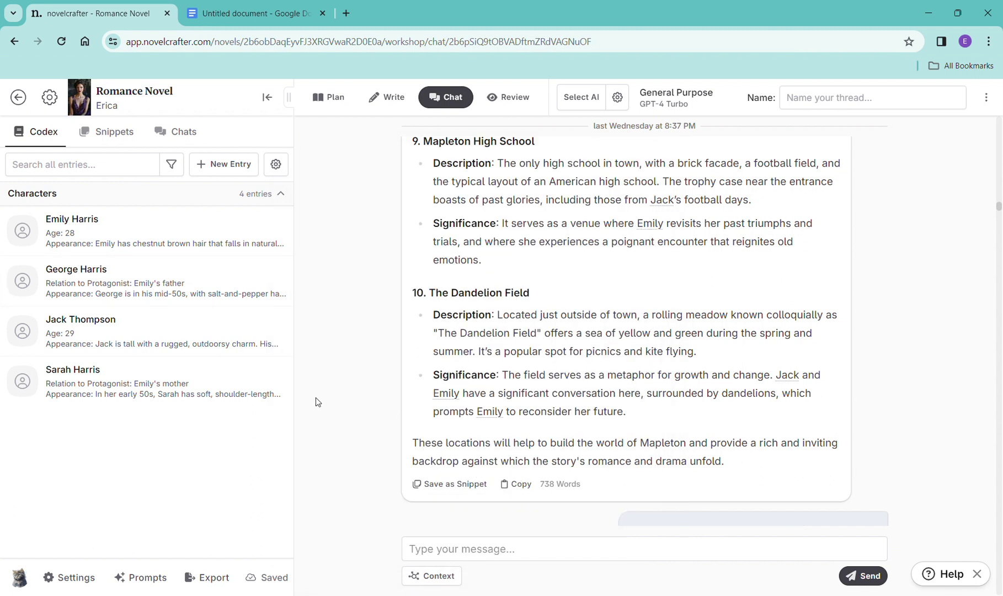
click(243, 15)
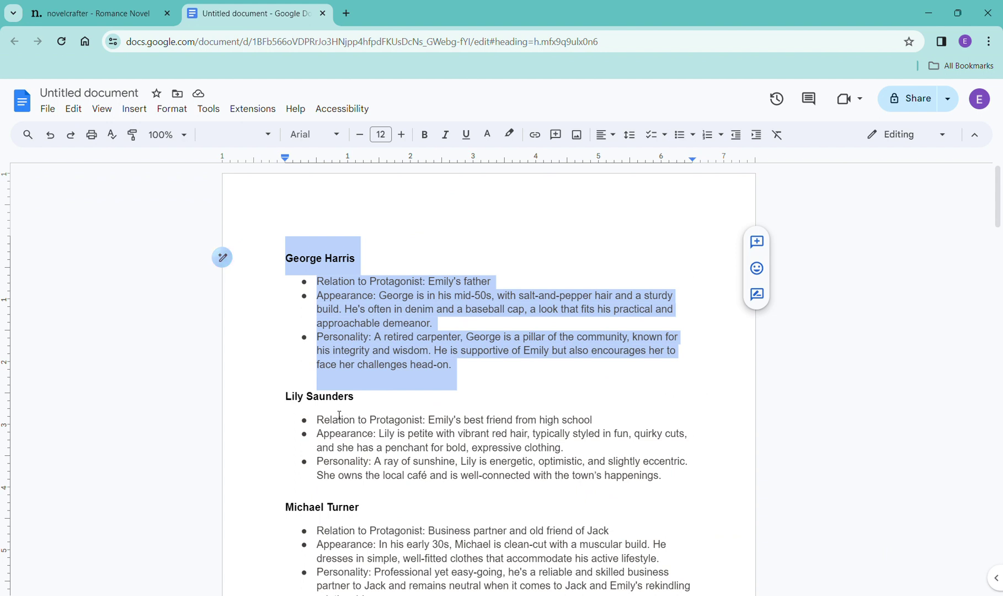
key(BackSpace)
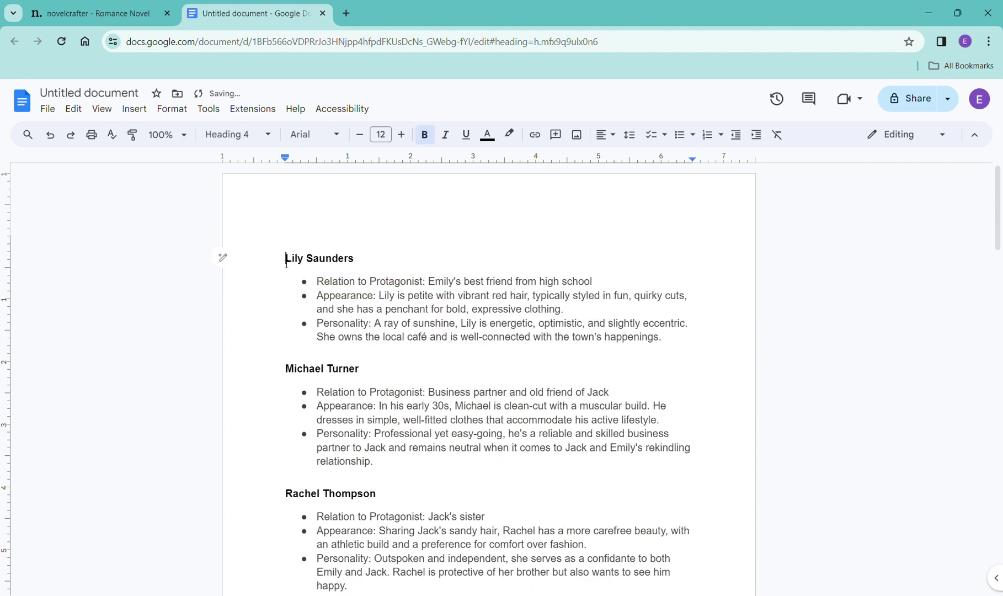
drag(287, 263, 676, 338)
right_click(500, 339)
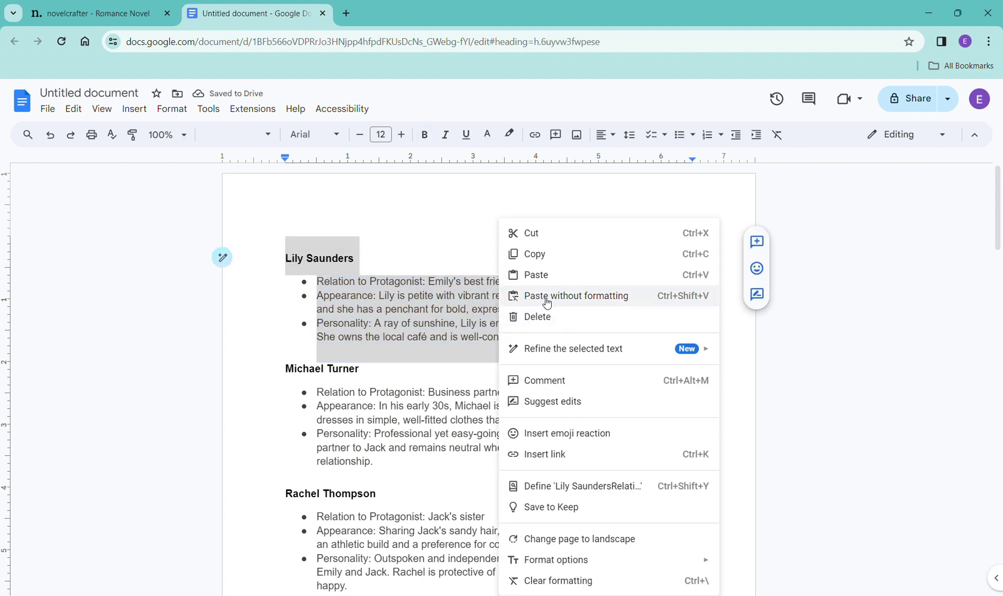
click(522, 255)
Step: Create a Lily Saunders character entry with her pasted profile and the alias Lily
click(111, 15)
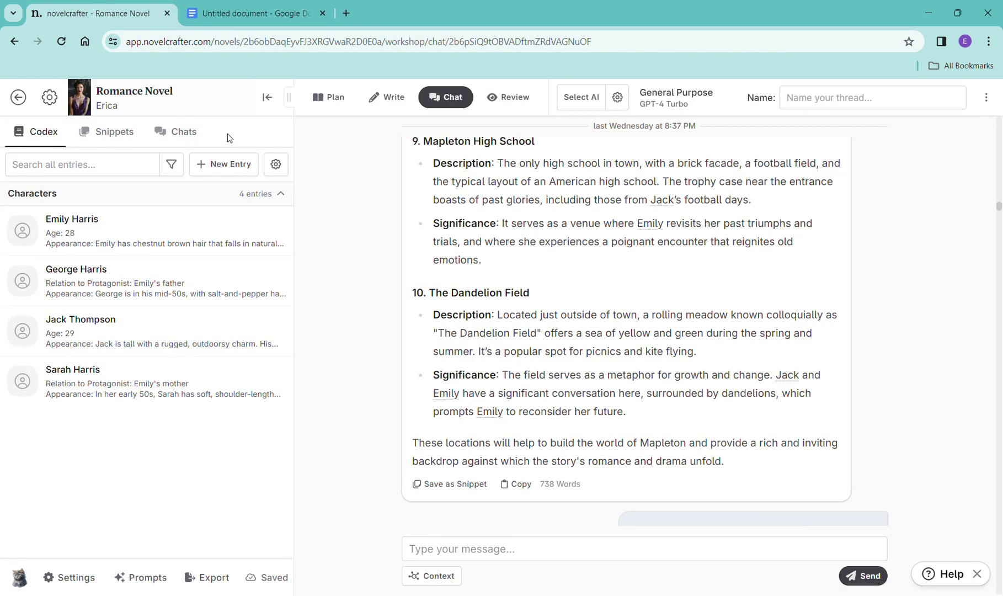
click(237, 164)
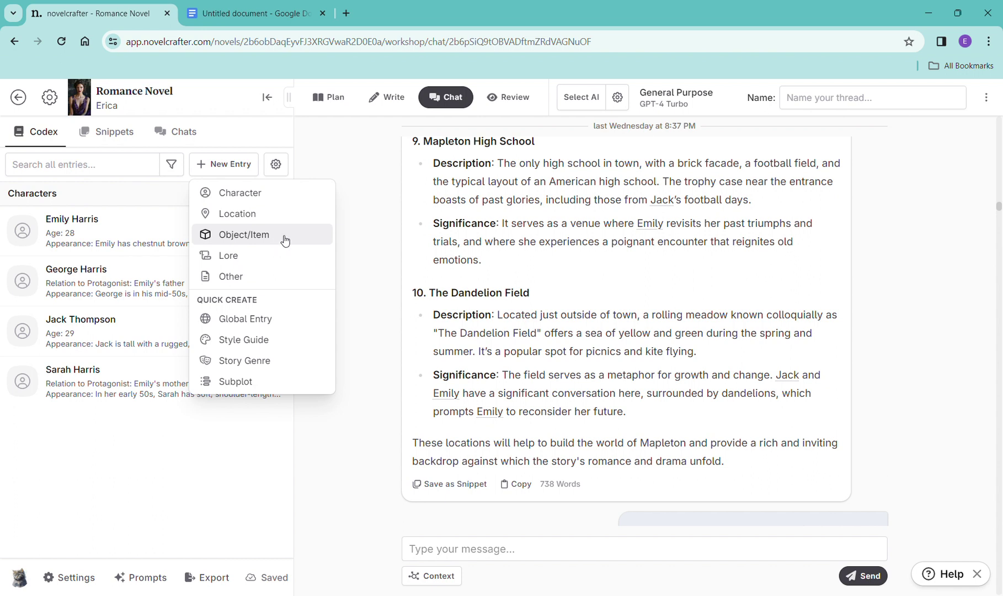
click(272, 200)
click(369, 502)
key(ctrl+v)
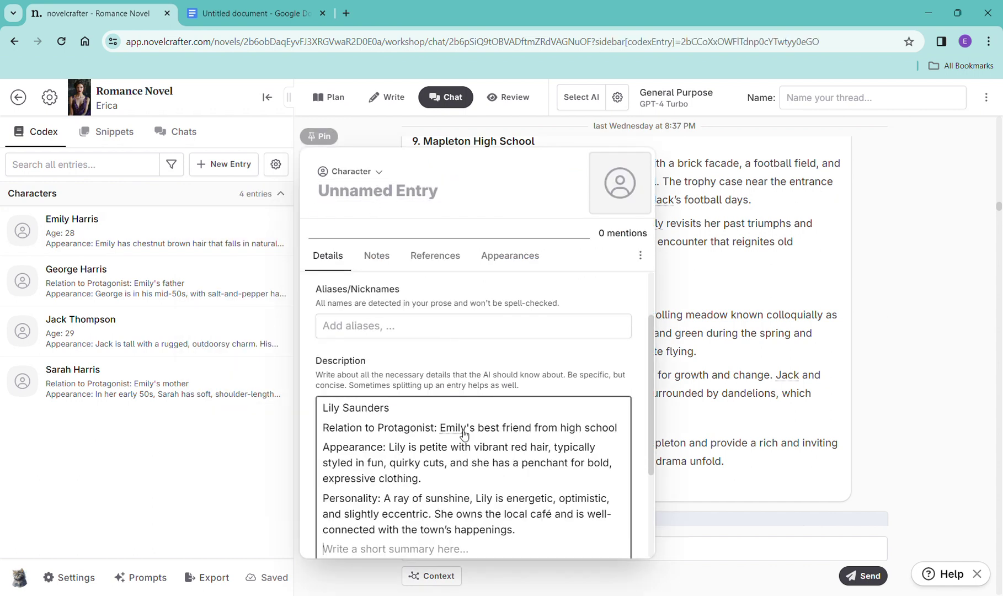
drag(390, 409, 331, 192)
click(378, 351)
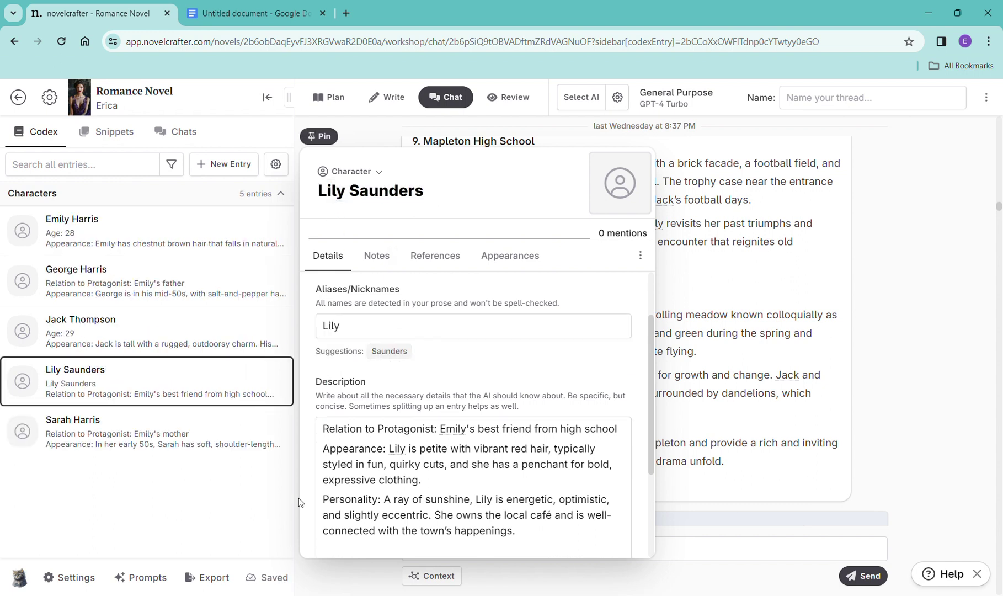
click(658, 371)
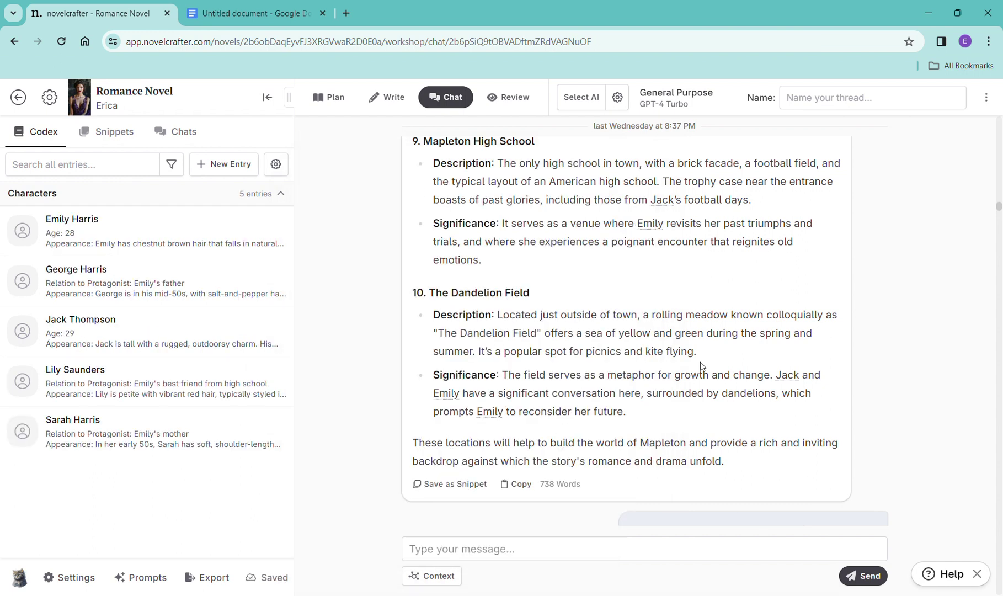
click(251, 14)
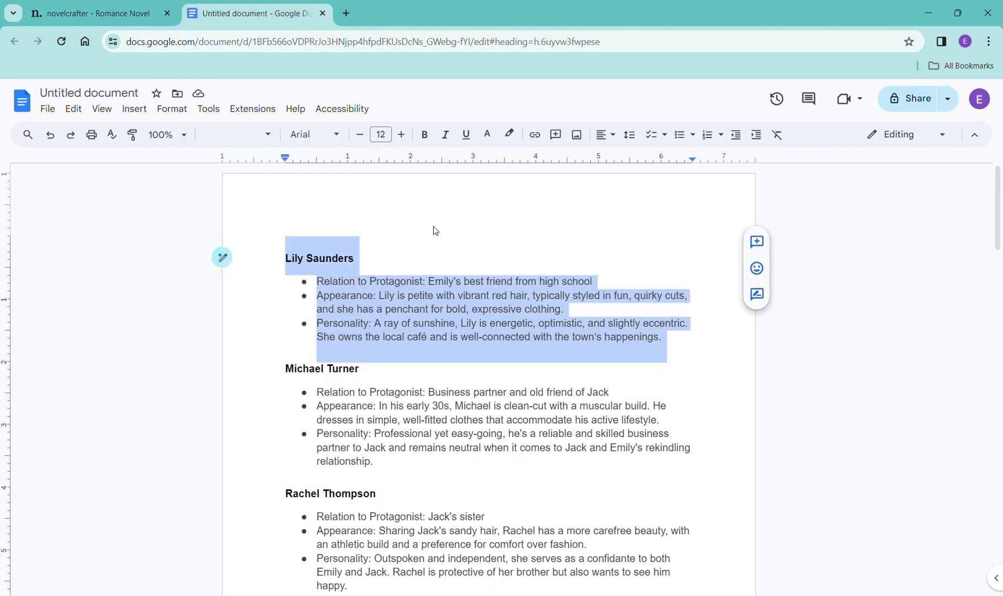
key(Delete)
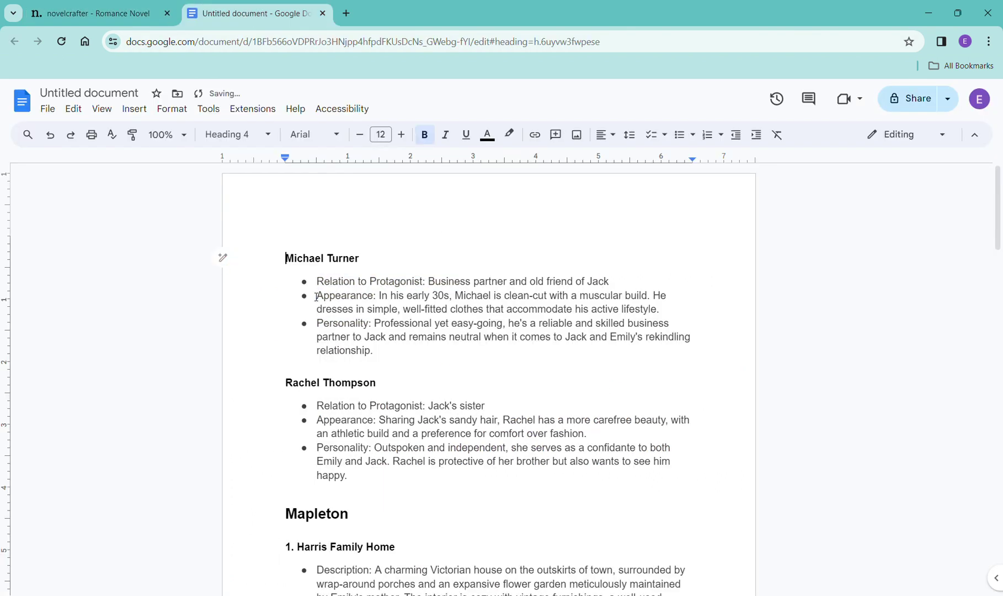
drag(287, 257, 366, 362)
right_click(366, 362)
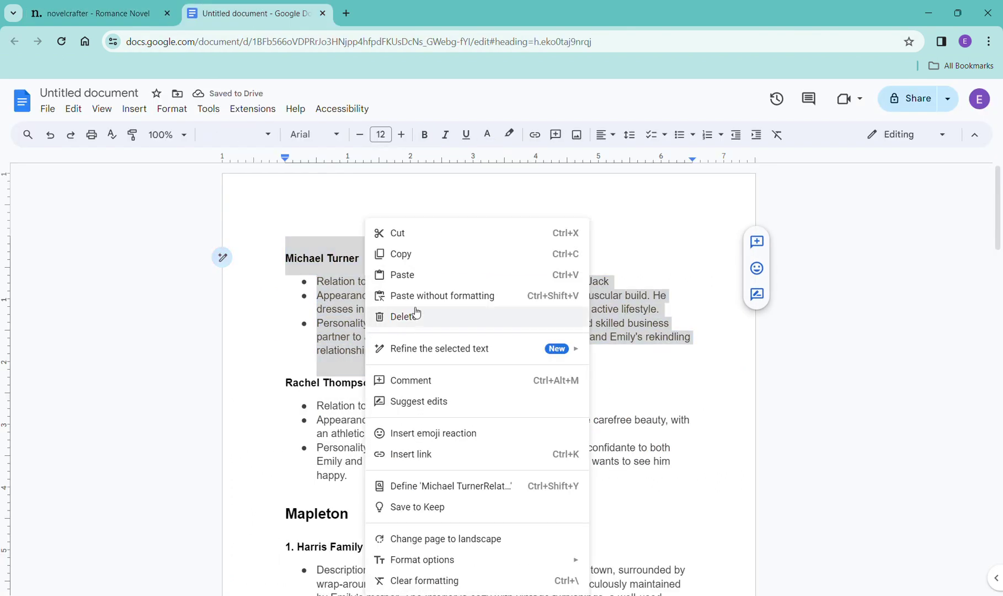
click(418, 254)
Step: Create a Michael Turner character entry with his pasted profile and alias Michael, then close it
click(110, 15)
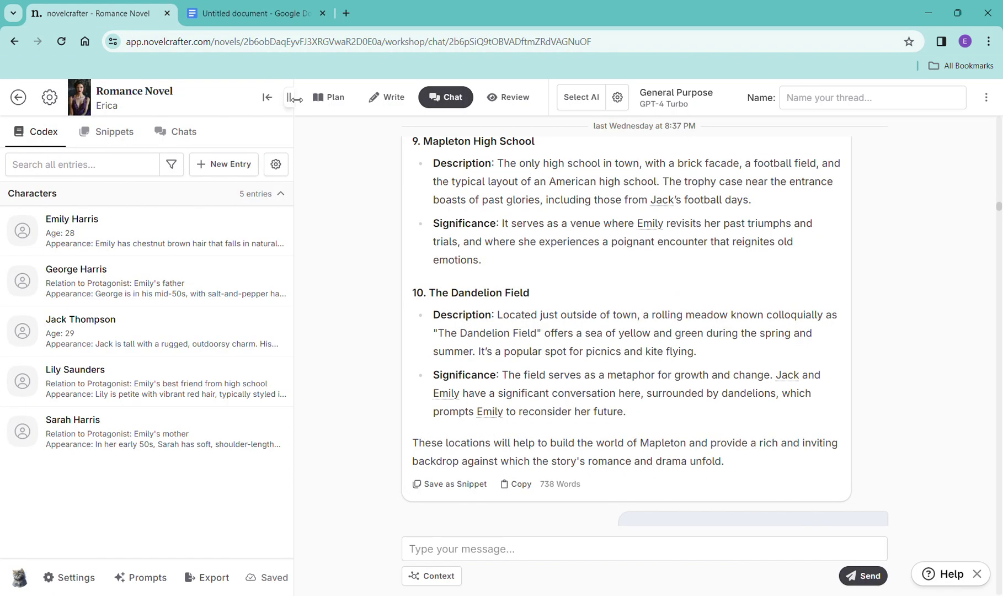
click(229, 164)
click(244, 197)
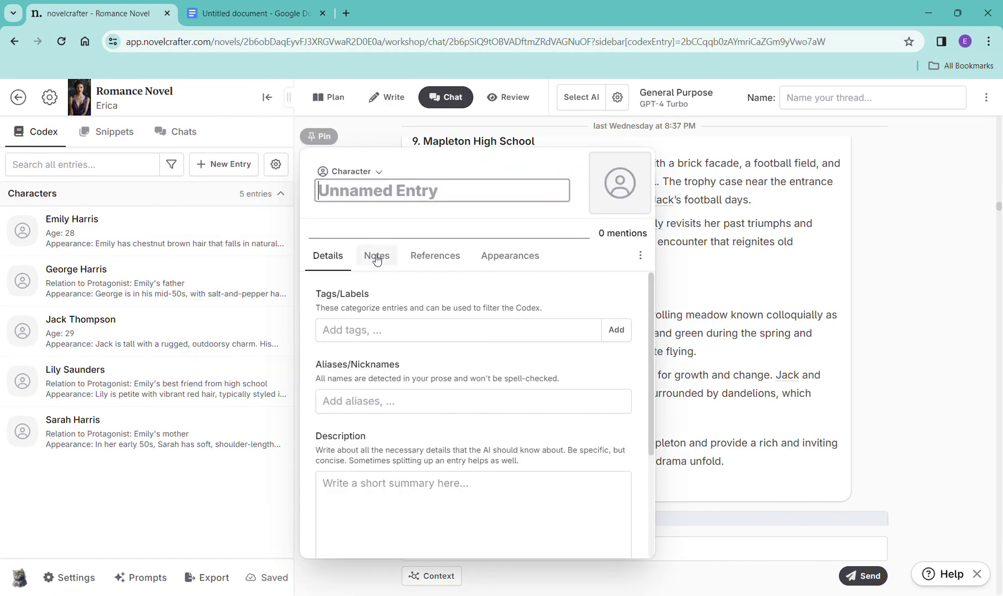
click(345, 493)
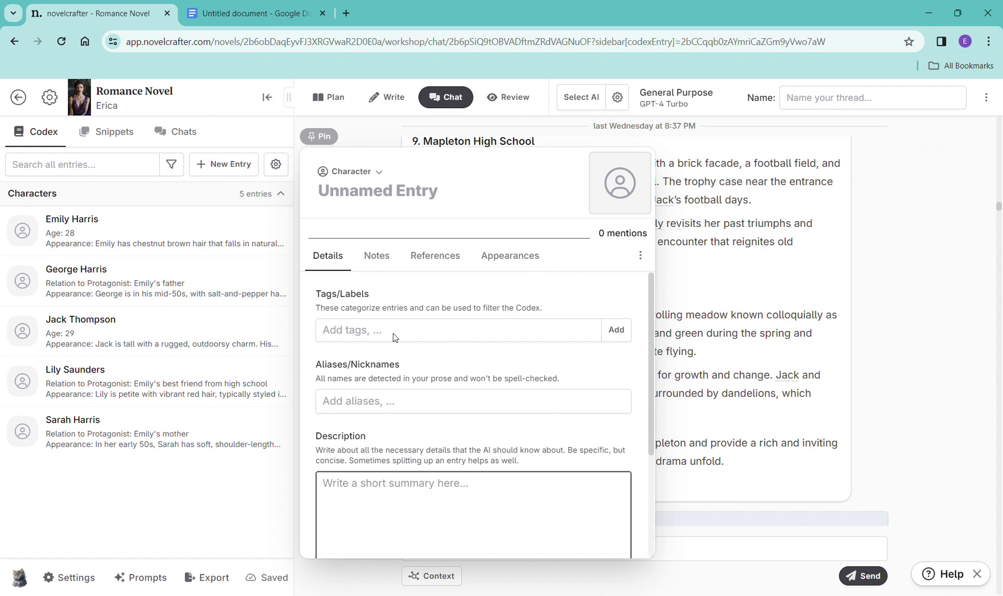
key(ctrl+v)
drag(397, 393, 319, 190)
scroll(370, 304, up, 2)
click(386, 400)
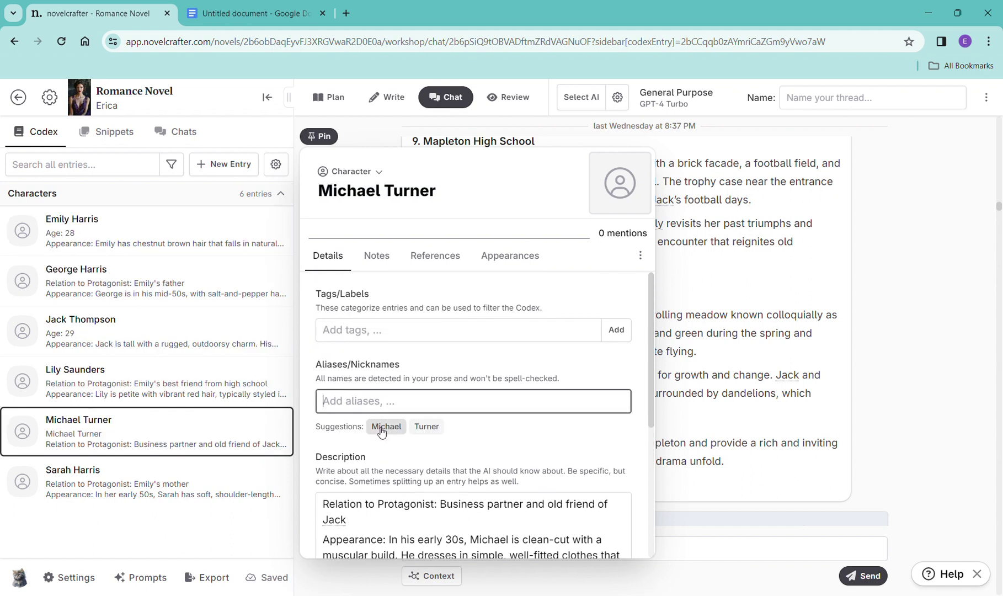
click(387, 426)
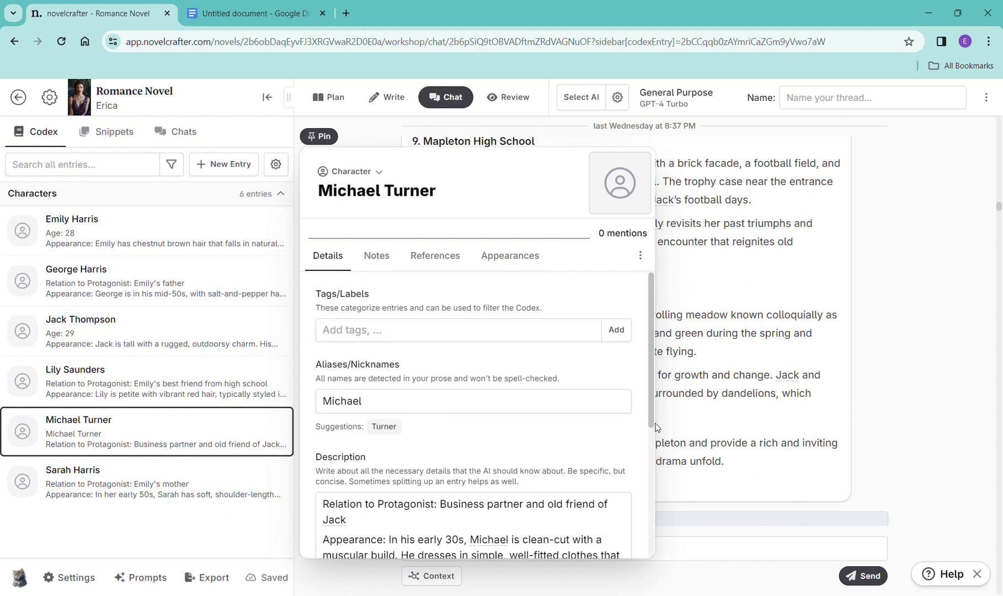
click(729, 384)
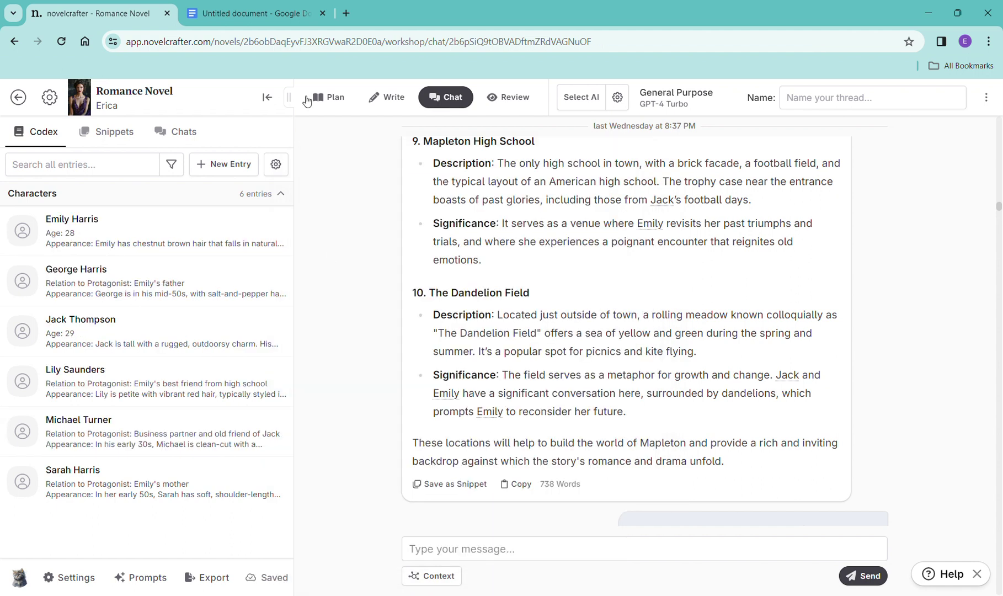
click(254, 14)
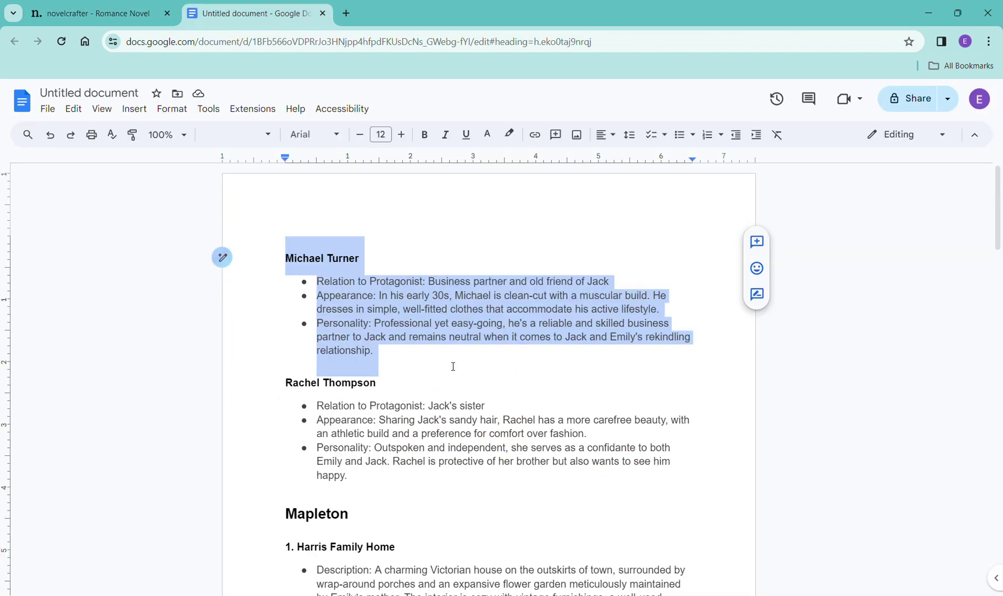
key(BackSpace)
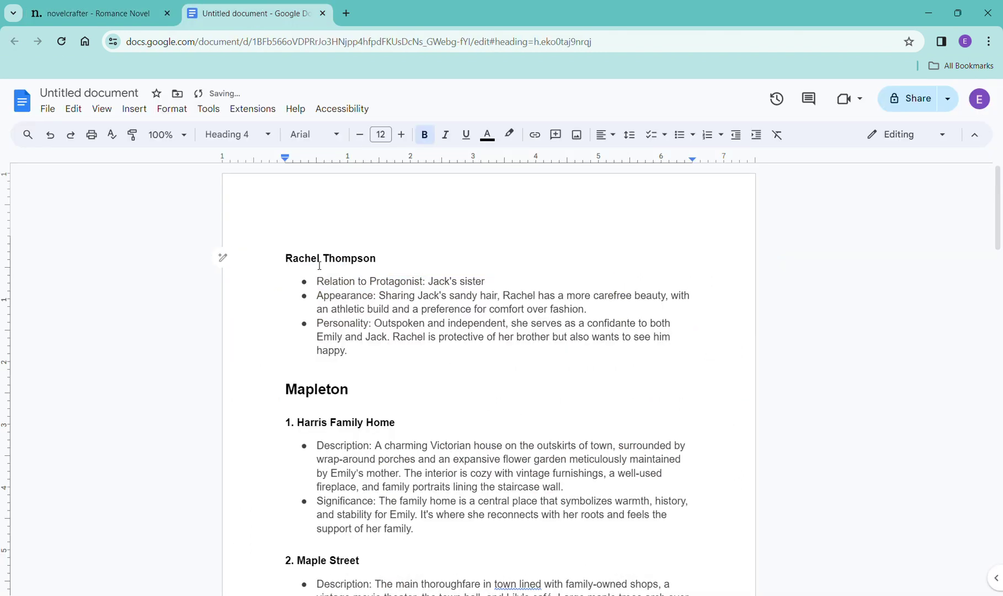
drag(285, 258, 372, 360)
right_click(358, 335)
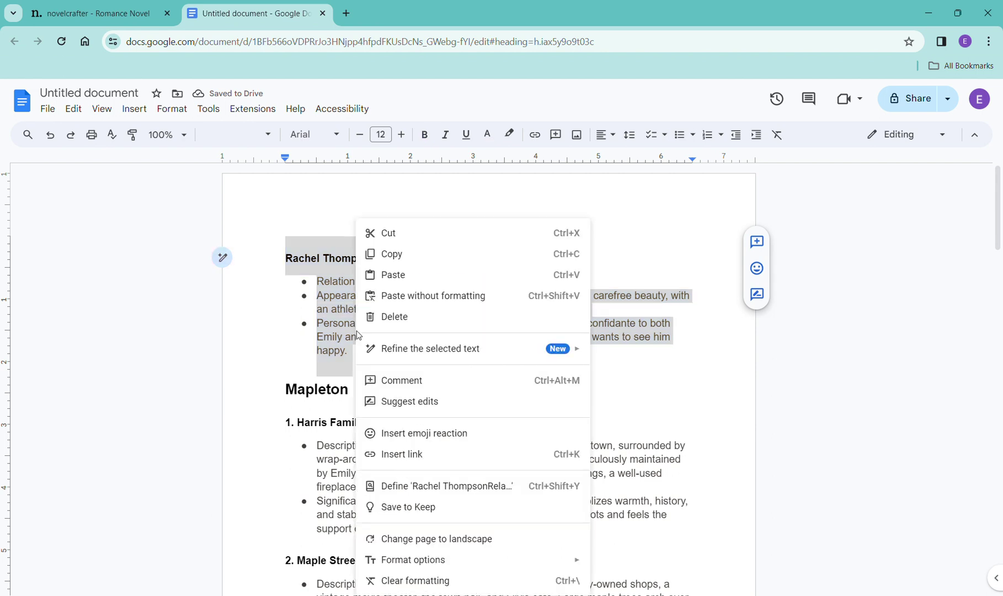
click(408, 256)
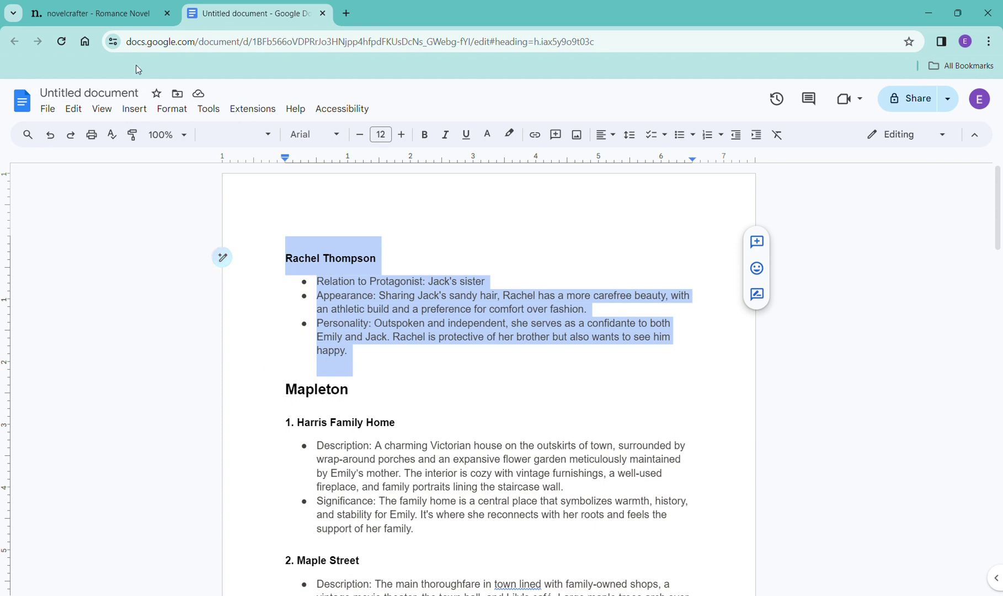
Step: Create a Rachel Thompson character entry with her pasted description and alias Rachel, then close it
click(129, 21)
click(221, 165)
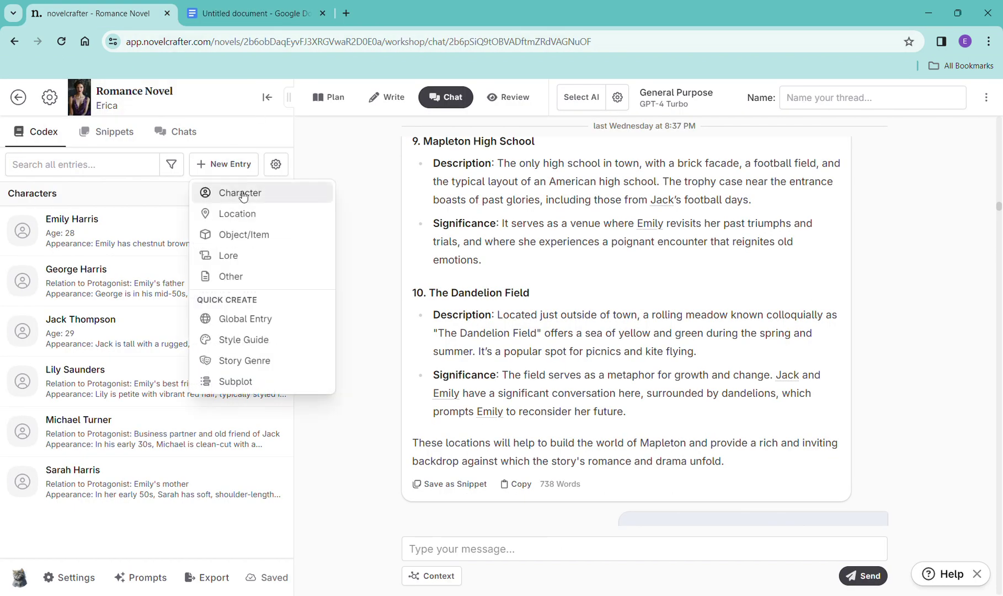
click(271, 205)
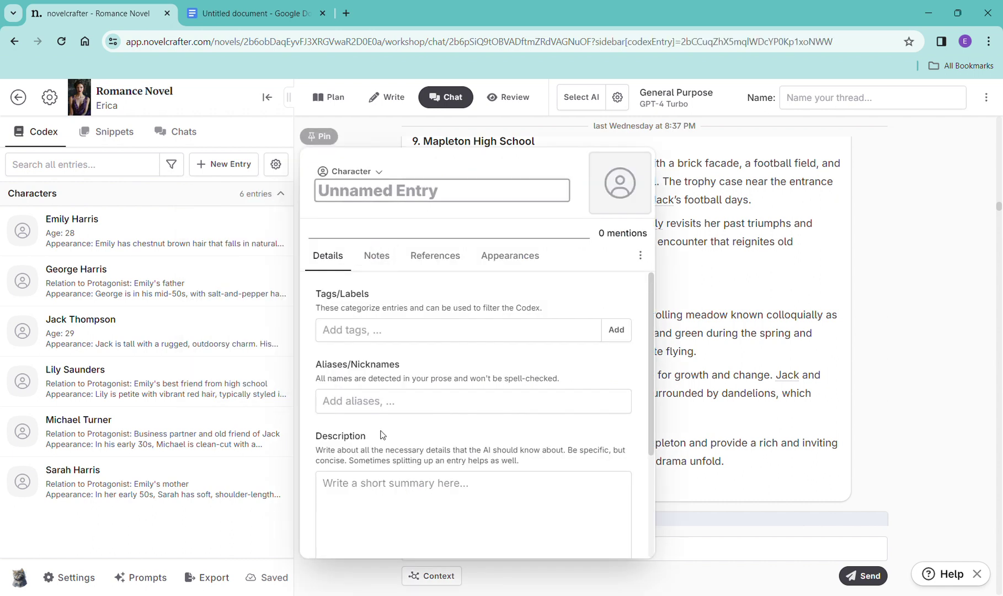
click(371, 494)
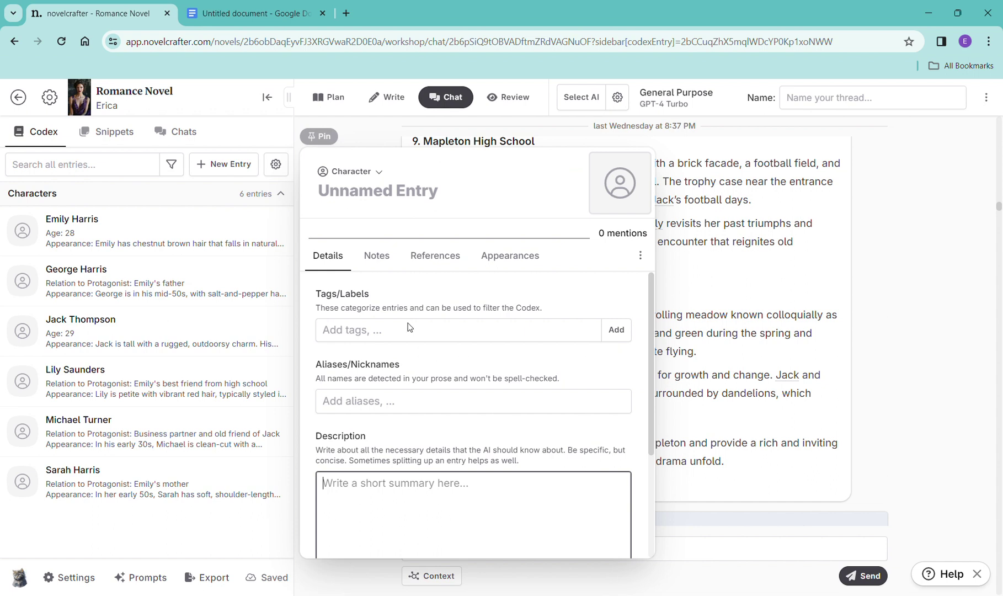
key(ctrl+v)
drag(415, 427, 322, 428)
click(347, 203)
drag(347, 203, 347, 203)
click(381, 345)
click(381, 369)
click(700, 358)
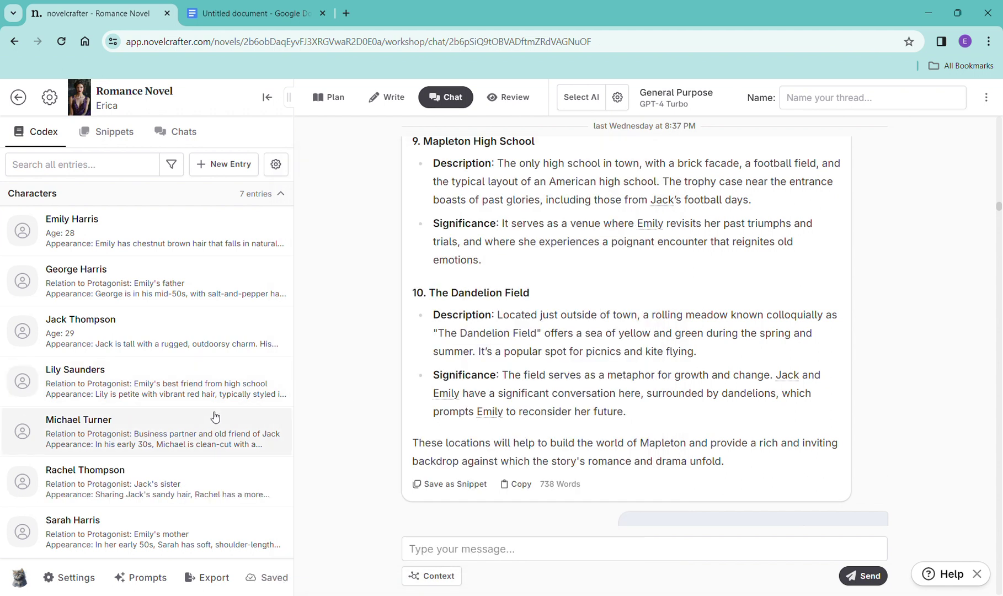
click(224, 164)
click(208, 192)
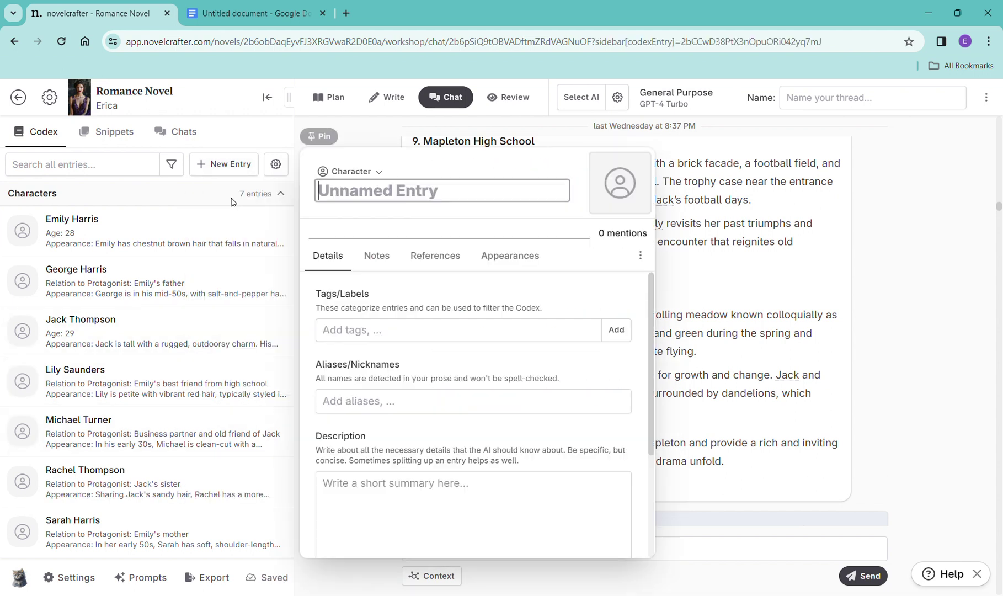
click(262, 21)
key(ctrl+x)
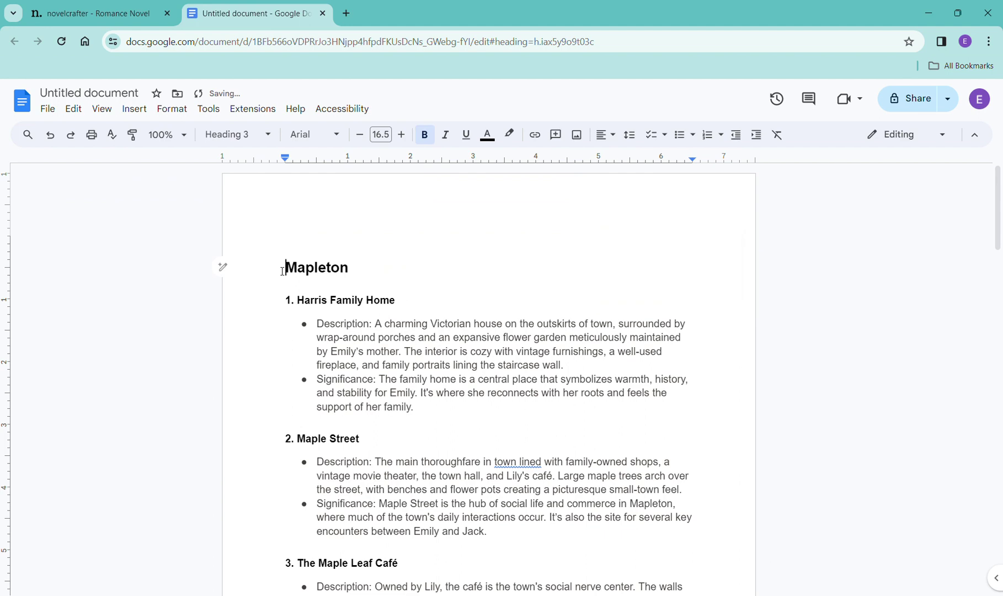
scroll(542, 432, down, 7)
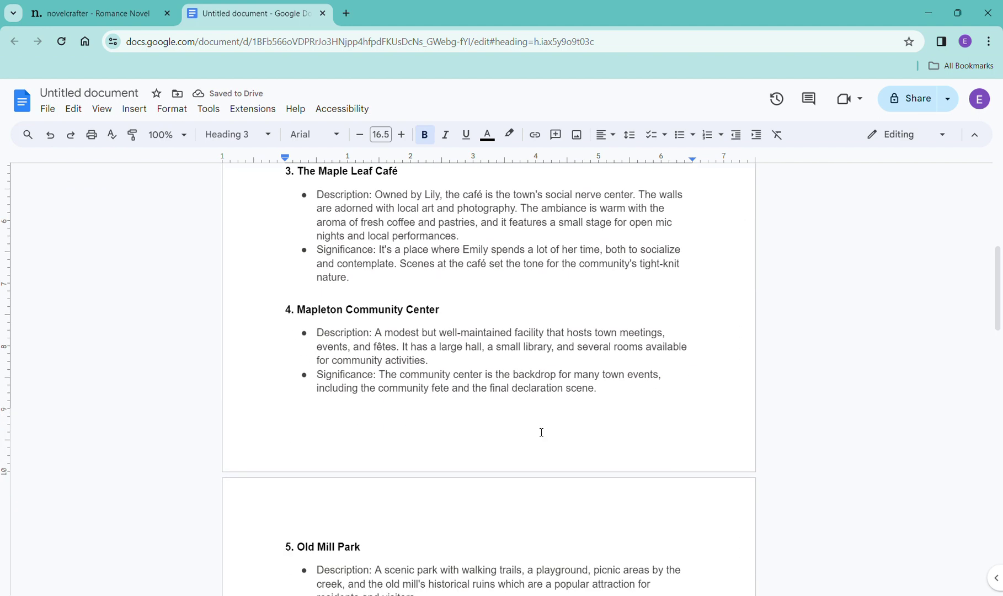
scroll(538, 434, down, 6)
scroll(538, 434, up, 13)
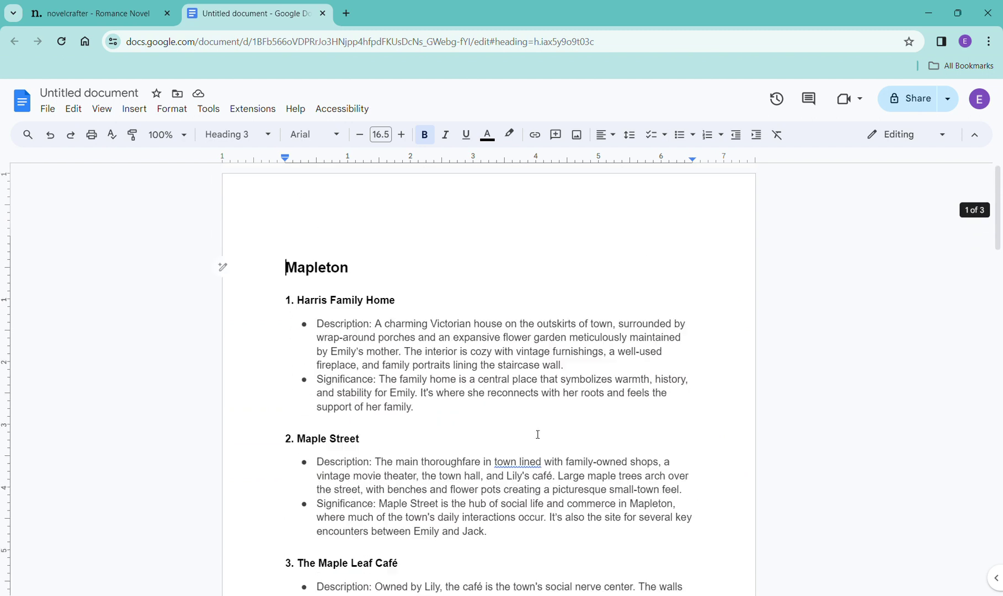
Step: Discard the blank character entry and start a new Location entry in the codex
click(113, 13)
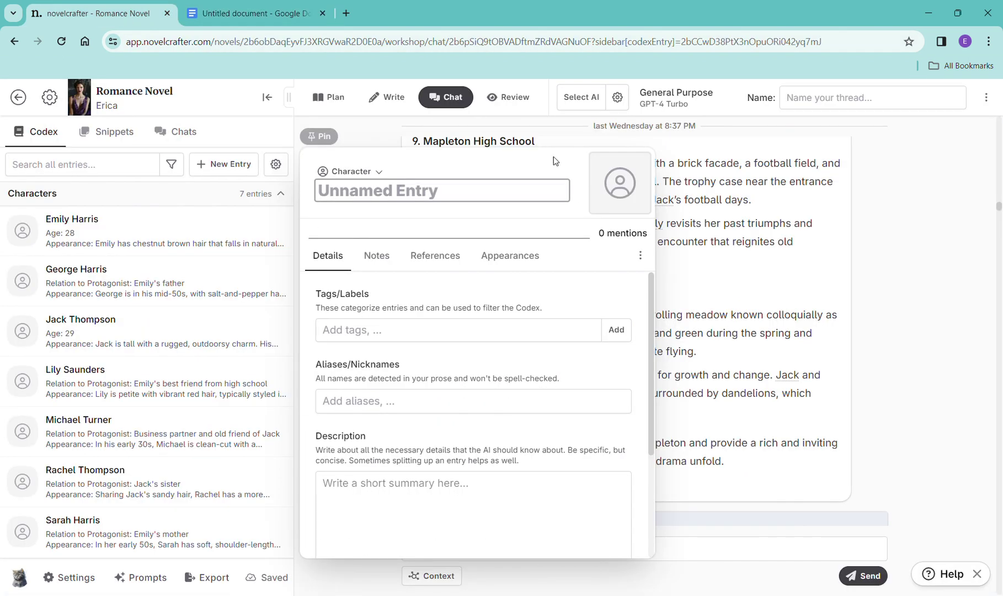
click(720, 337)
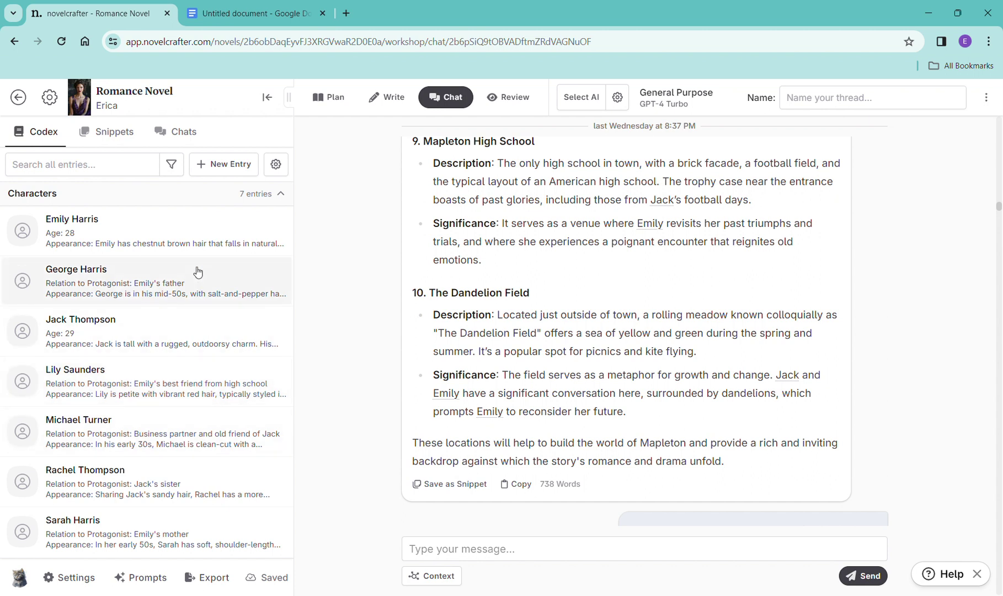
click(224, 164)
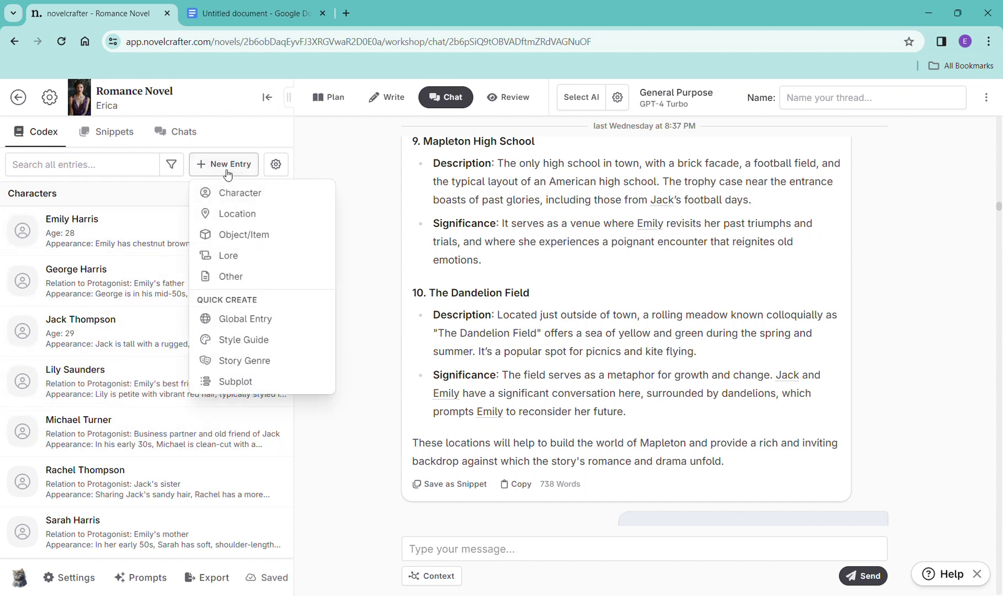
click(236, 213)
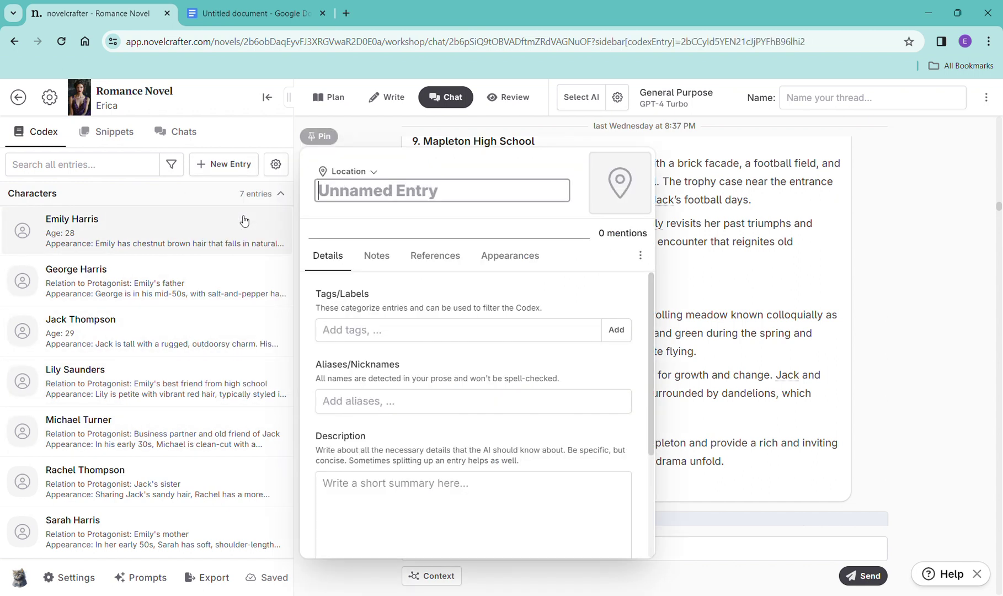
Step: Copy the Harris Family Home section from the outline
click(249, 17)
drag(288, 283, 442, 365)
drag(441, 417, 285, 310)
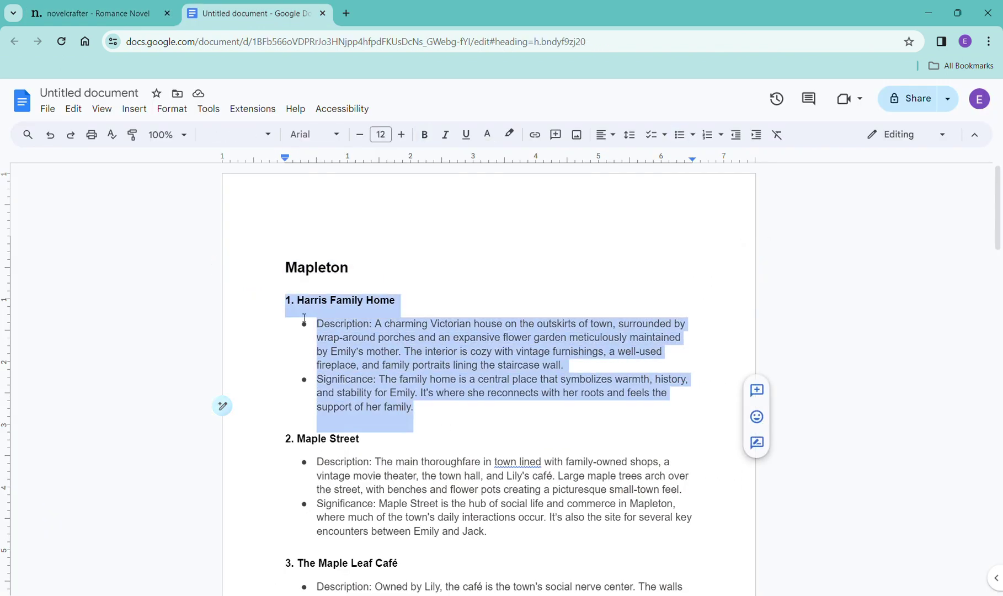
right_click(332, 334)
click(392, 222)
Step: Paste it into the location's description, remove the '1. ' numbering, and title it Harris Family Home
click(94, 13)
click(348, 496)
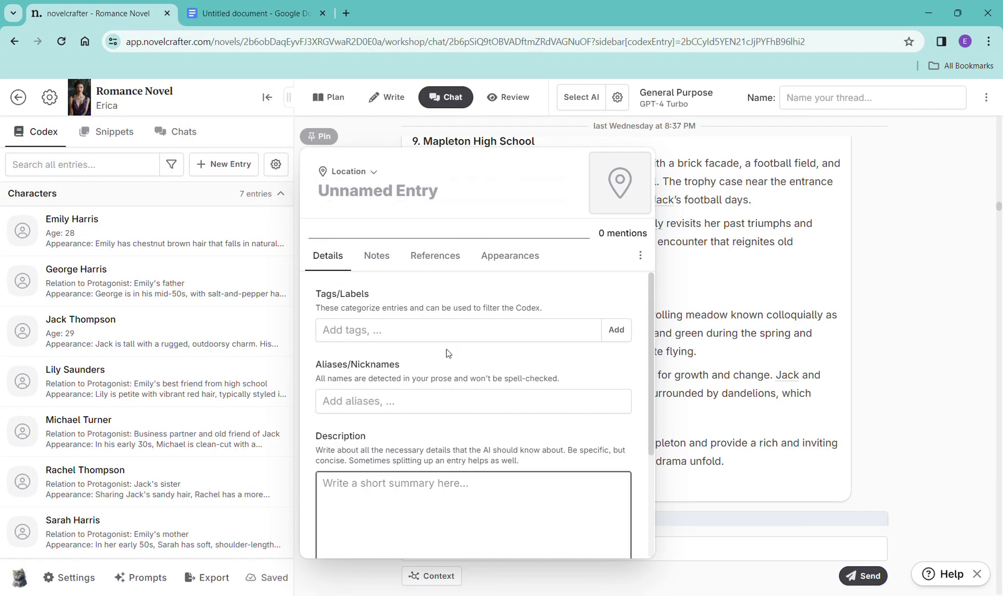
key(ctrl+v)
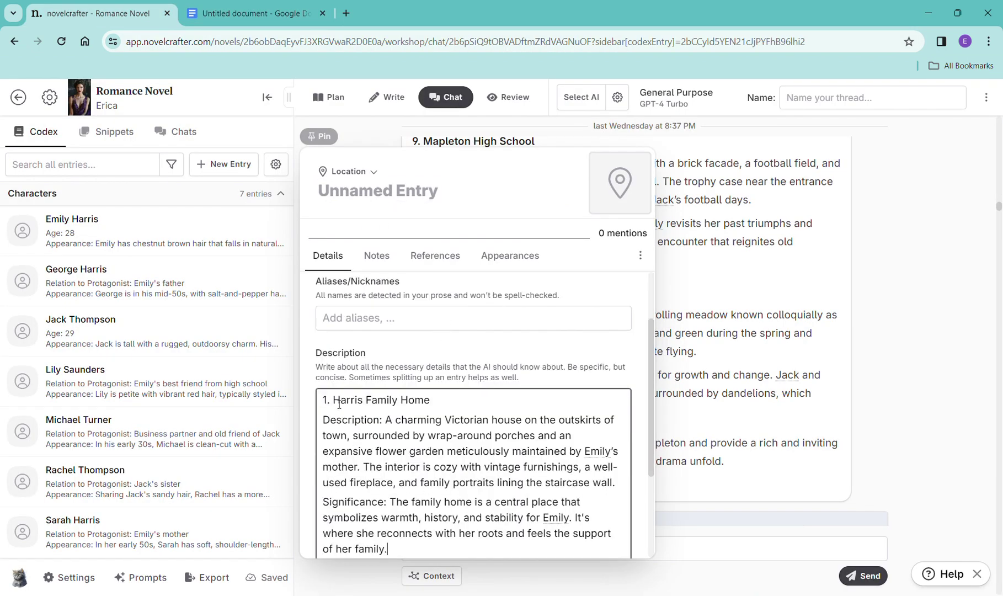
drag(334, 405, 310, 404)
key(BackSpace)
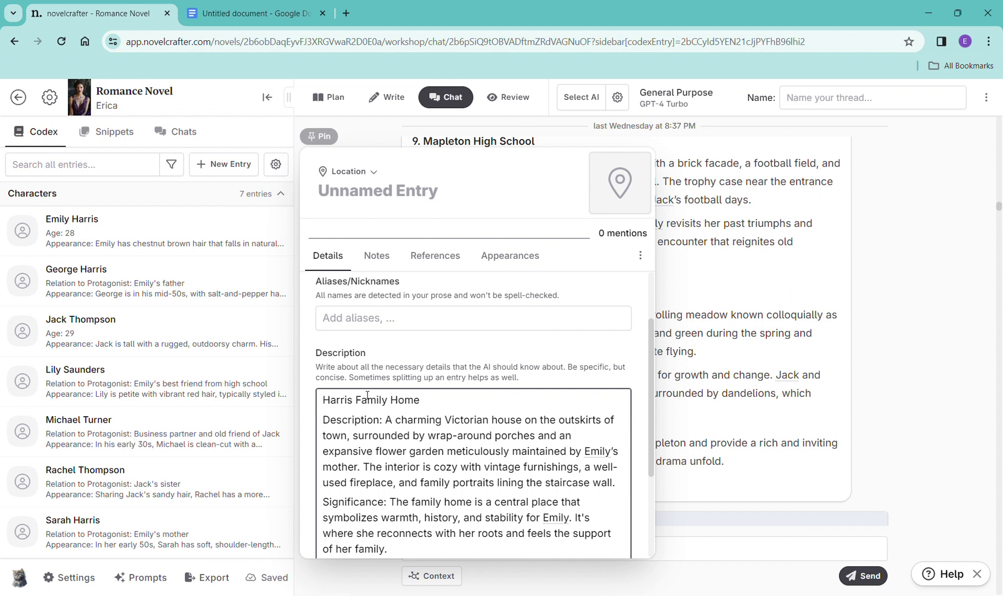
drag(442, 408, 343, 194)
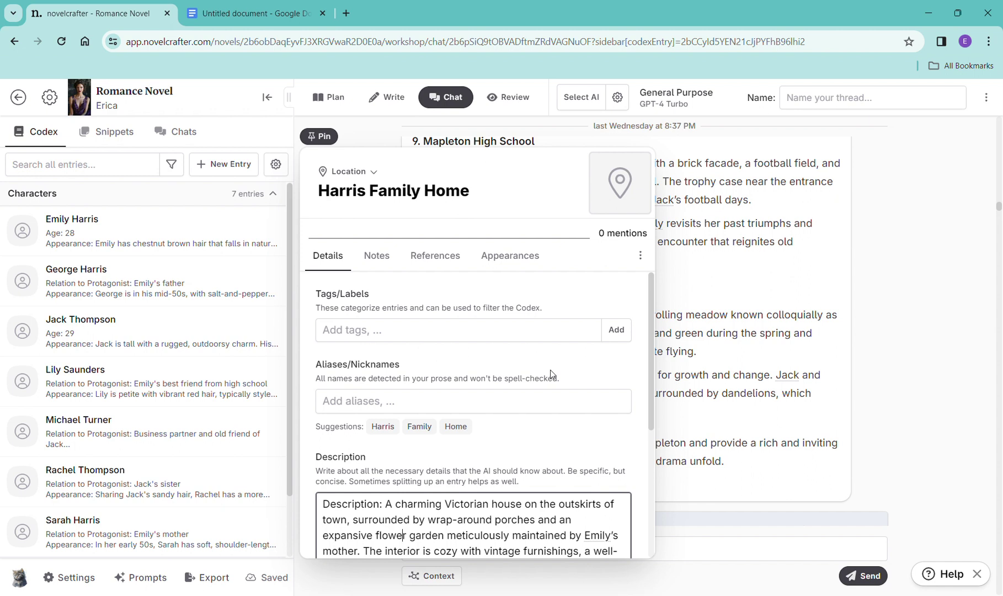
click(733, 360)
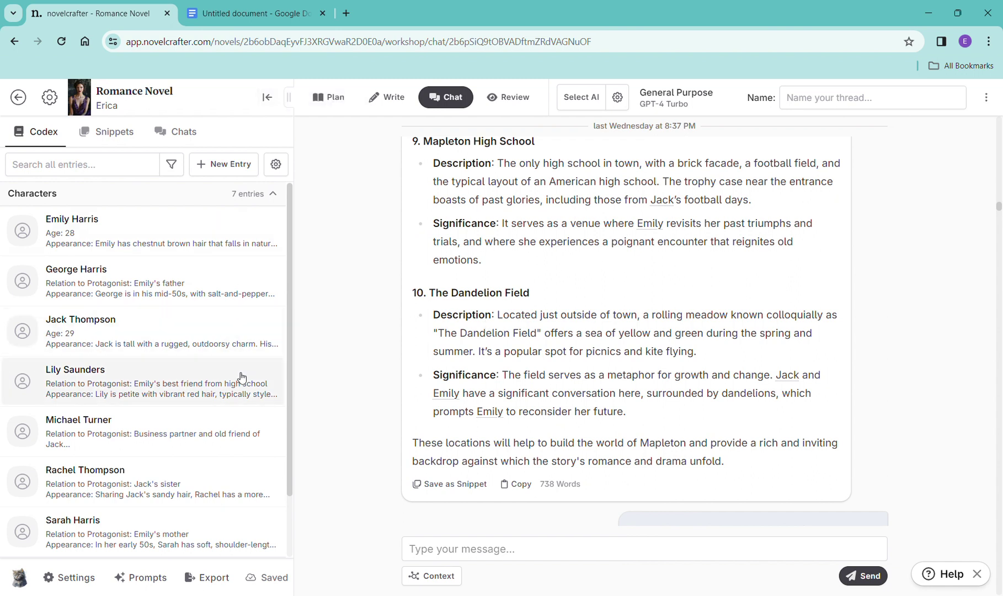
Step: Delete the Harris Family Home section and leftover heading from the outline, then copy Maple Street
scroll(241, 377, down, 2)
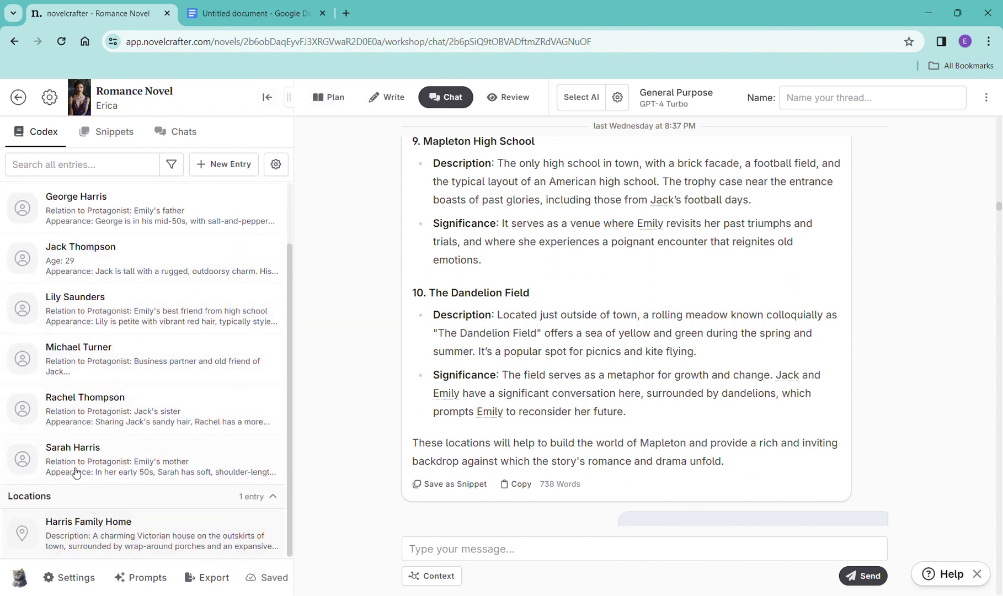
click(235, 16)
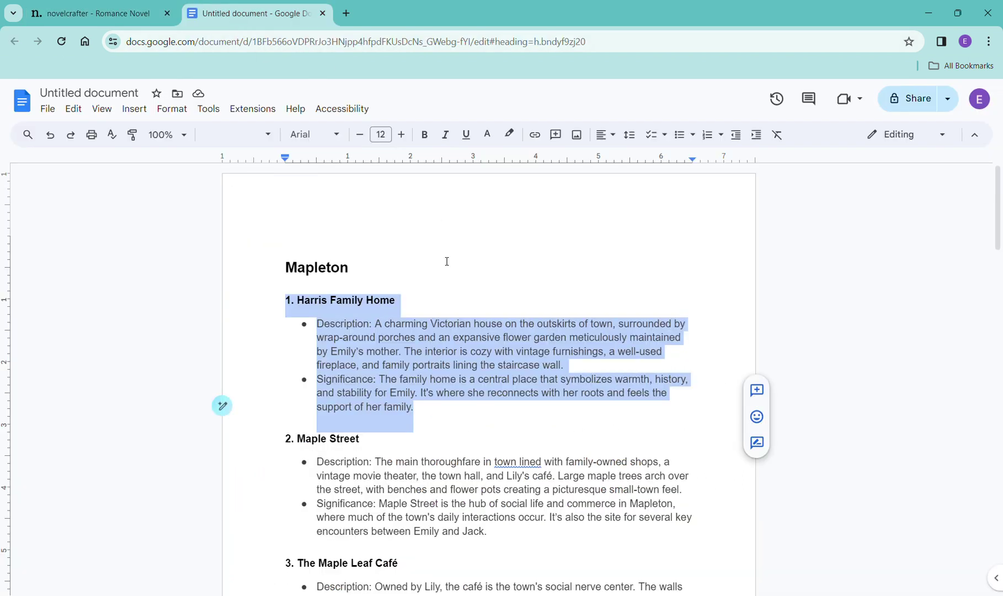
key(BackSpace)
key(BackSpace)
key(BackSpace)
key(BackSpace)
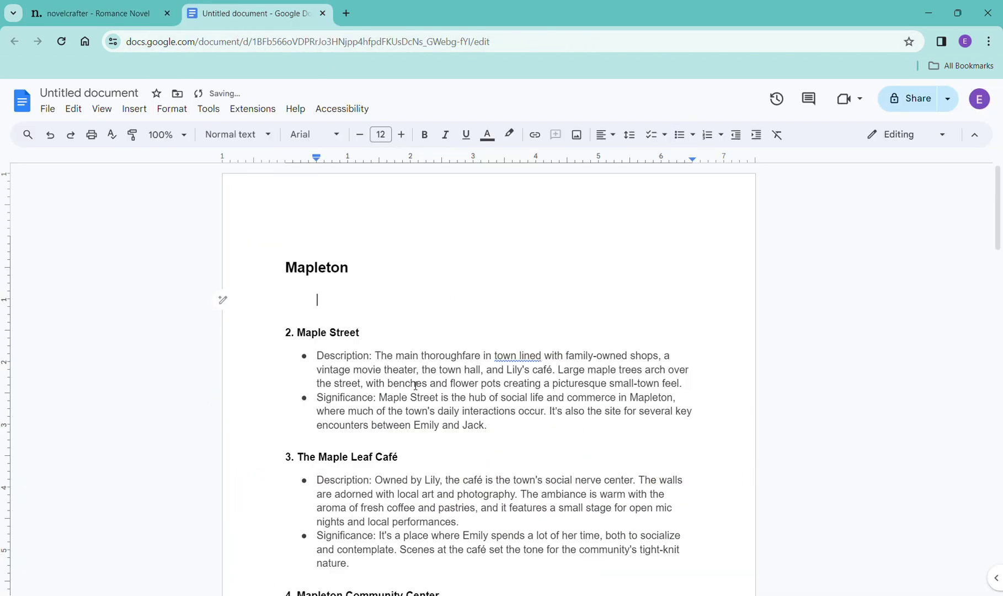
key(BackSpace)
key(BackSpace)
key(BackSpace)
key(BackSpace)
key(BackSpace)
key(BackSpace)
key(BackSpace)
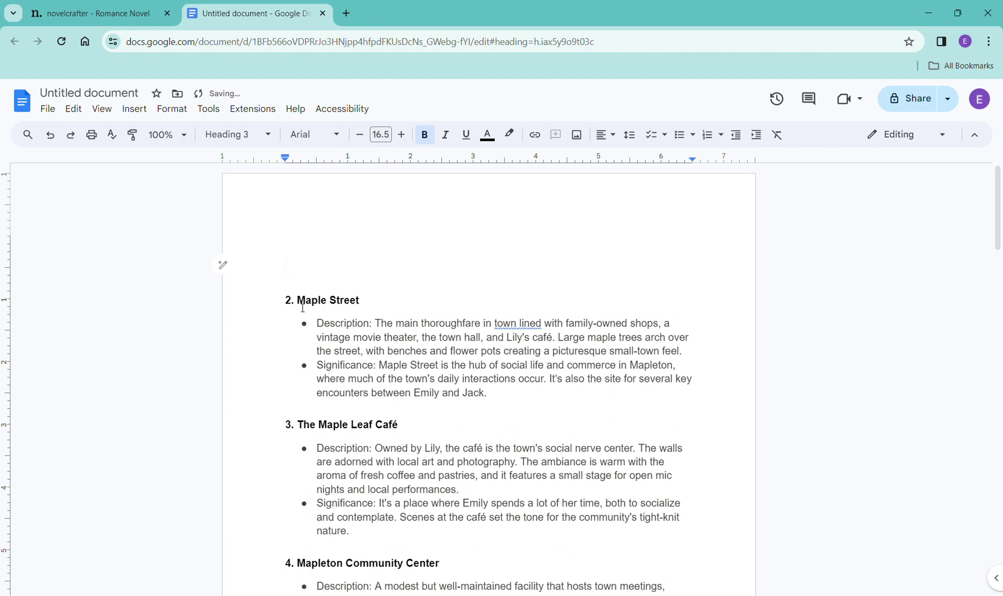
drag(302, 308, 505, 396)
right_click(430, 406)
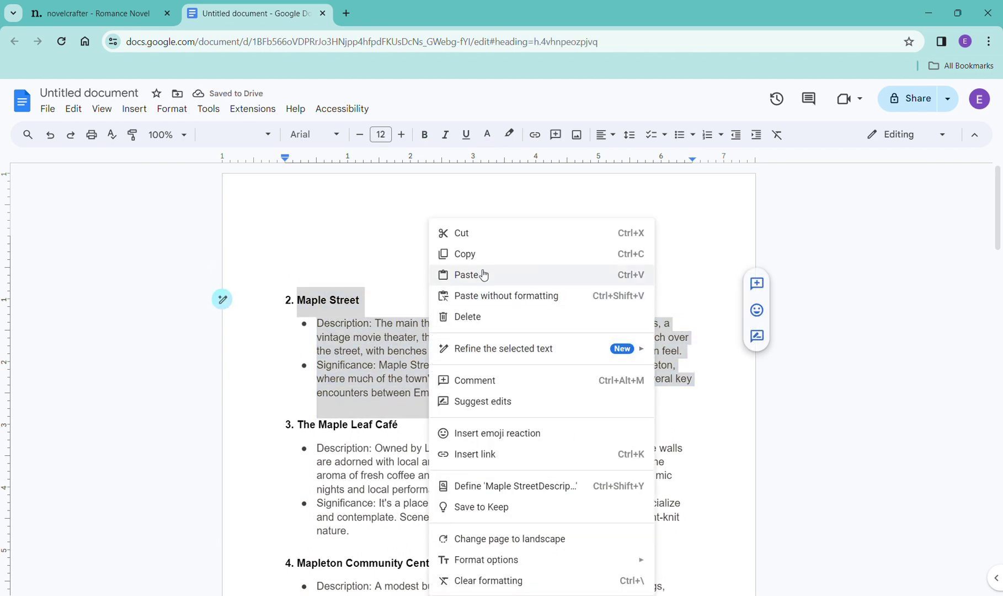
click(465, 254)
Step: Create a Maple Street location entry with the pasted description, then close it
click(97, 13)
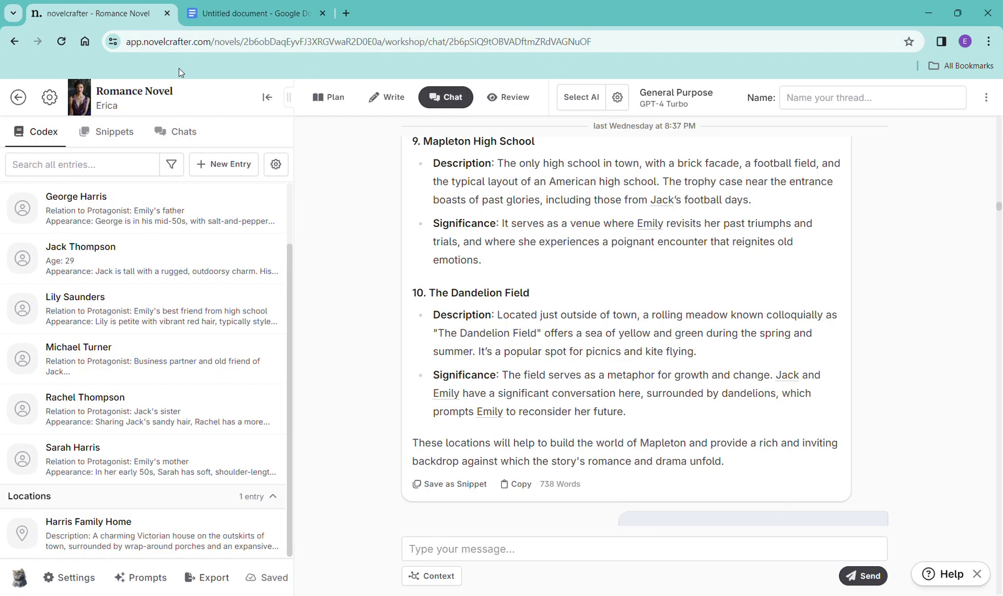
click(237, 165)
click(249, 213)
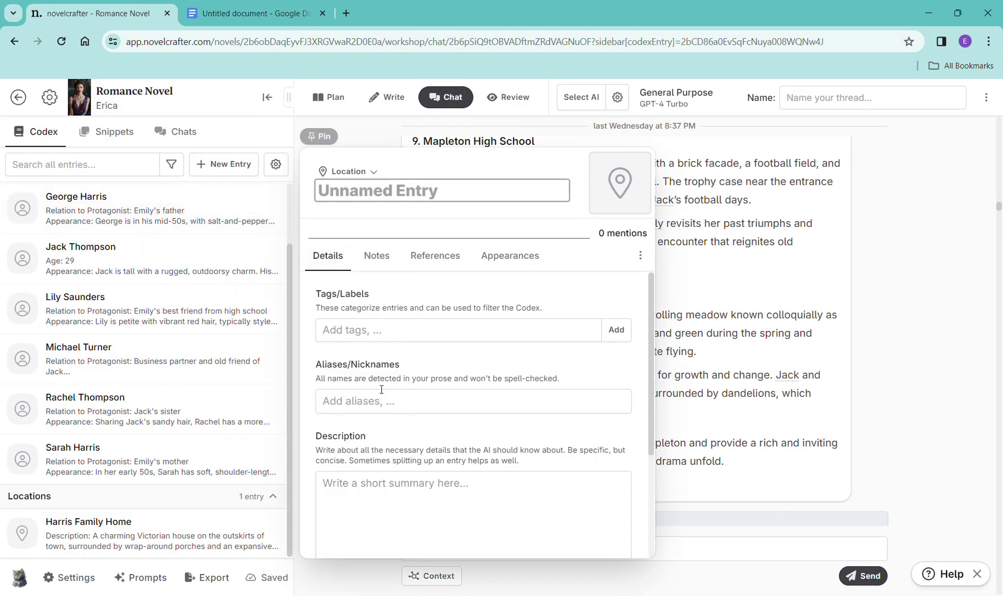
click(363, 489)
key(ctrl+v)
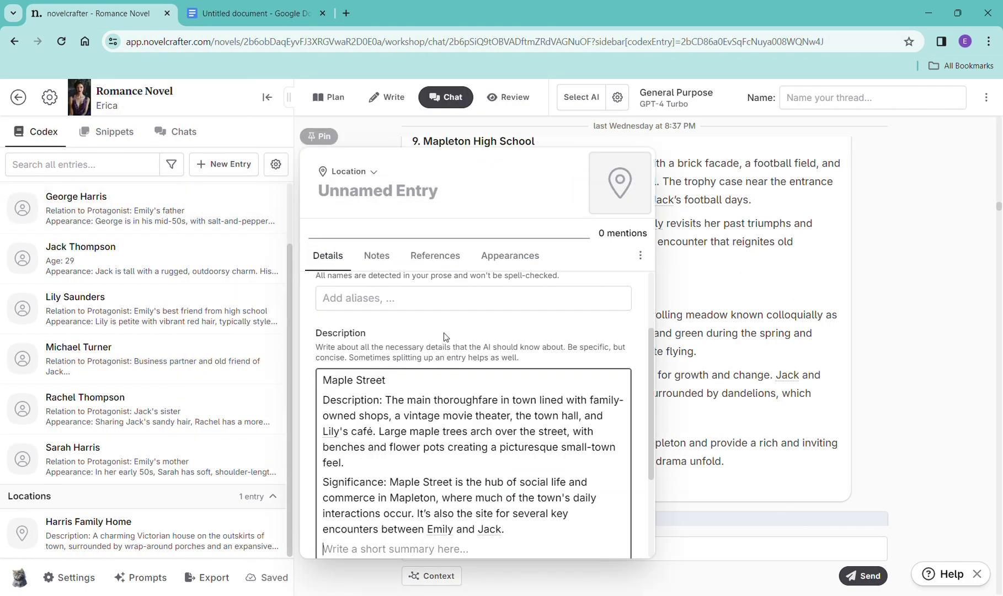
drag(385, 381, 347, 205)
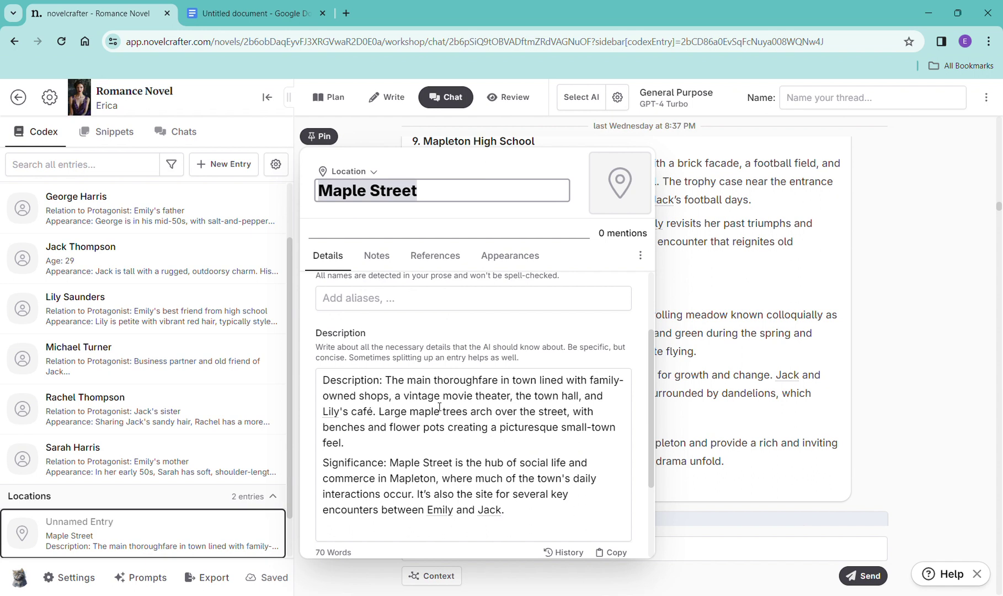
click(441, 408)
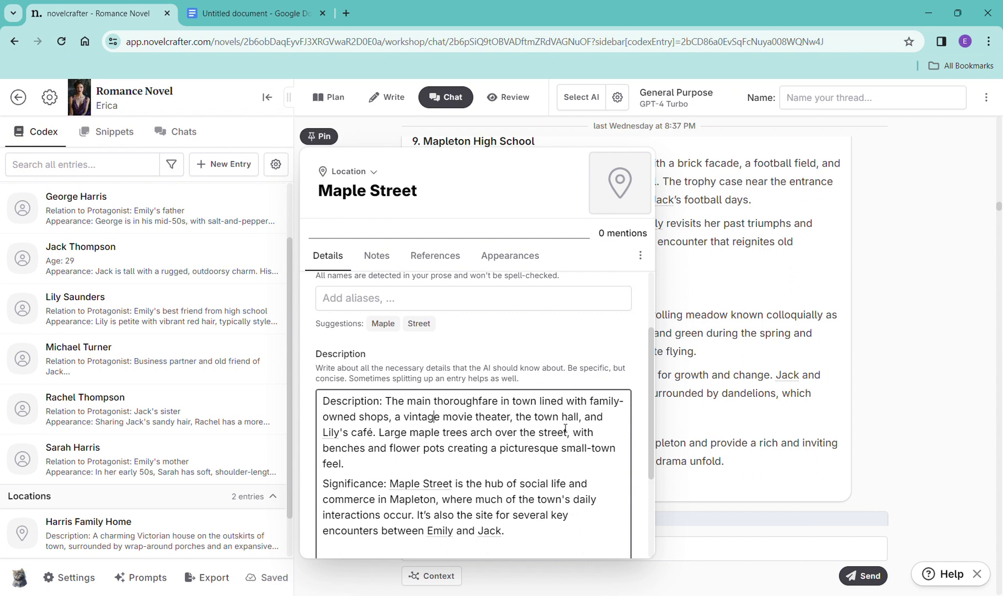
click(729, 349)
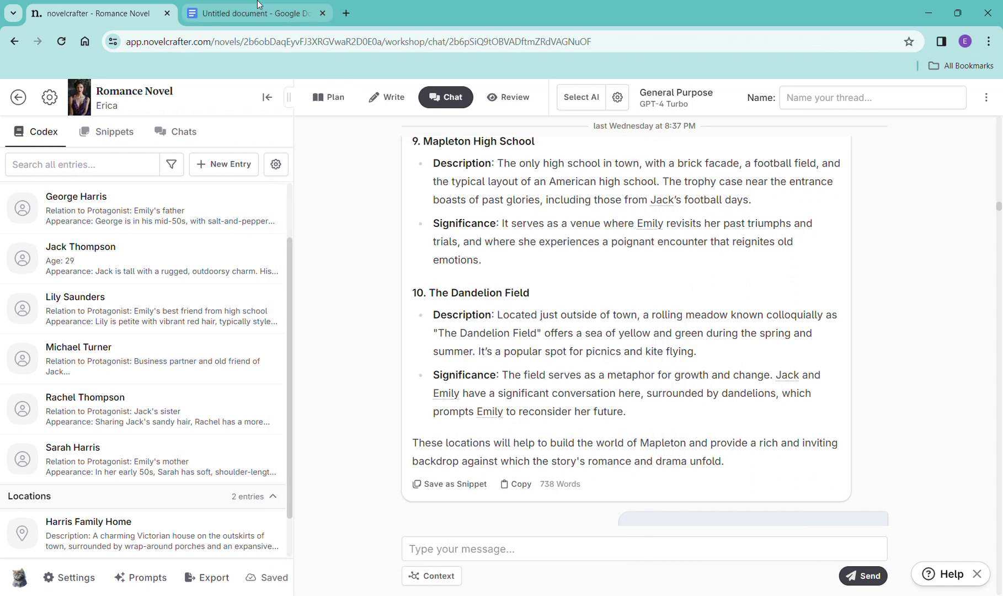
scroll(188, 416, down, 1)
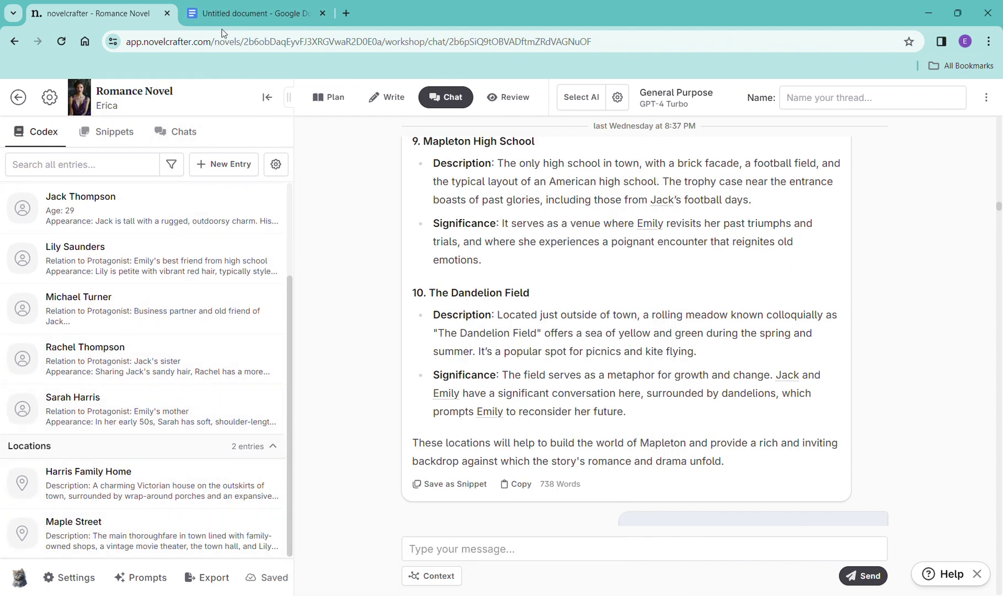
Step: Delete the Maple Street section from the outline and copy The Maple Leaf Café section
click(237, 22)
key(BackSpace)
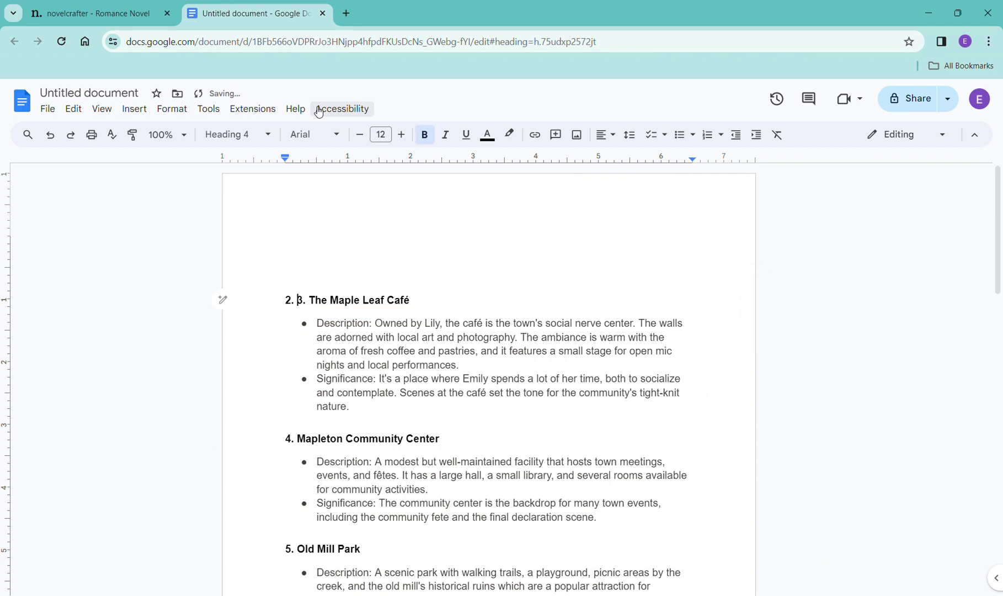
key(BackSpace)
drag(303, 300, 411, 411)
right_click(364, 392)
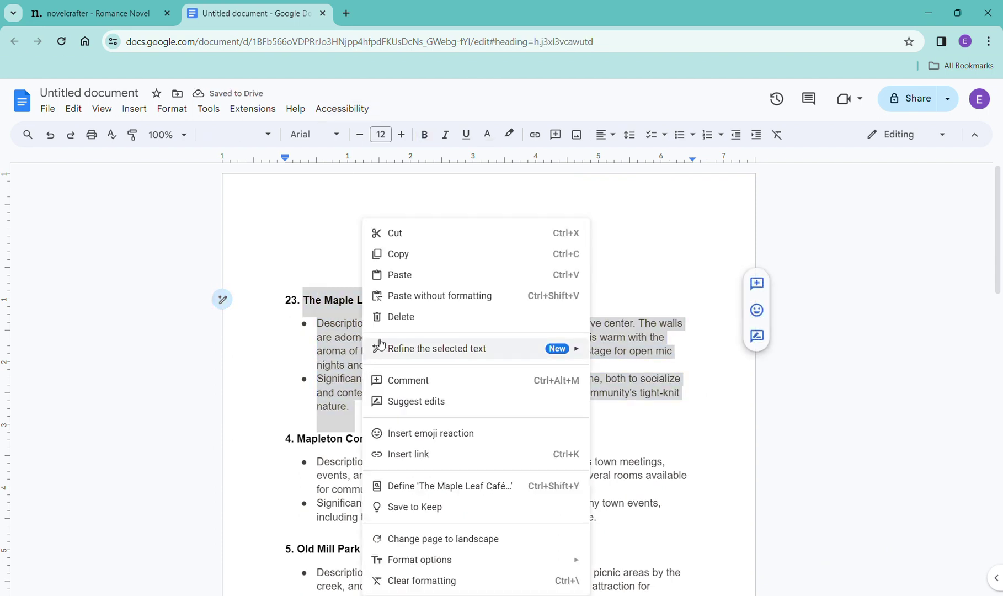
click(400, 256)
Step: Create The Maple Leaf Café location entry from the pasted text, then delete its outline section
click(119, 15)
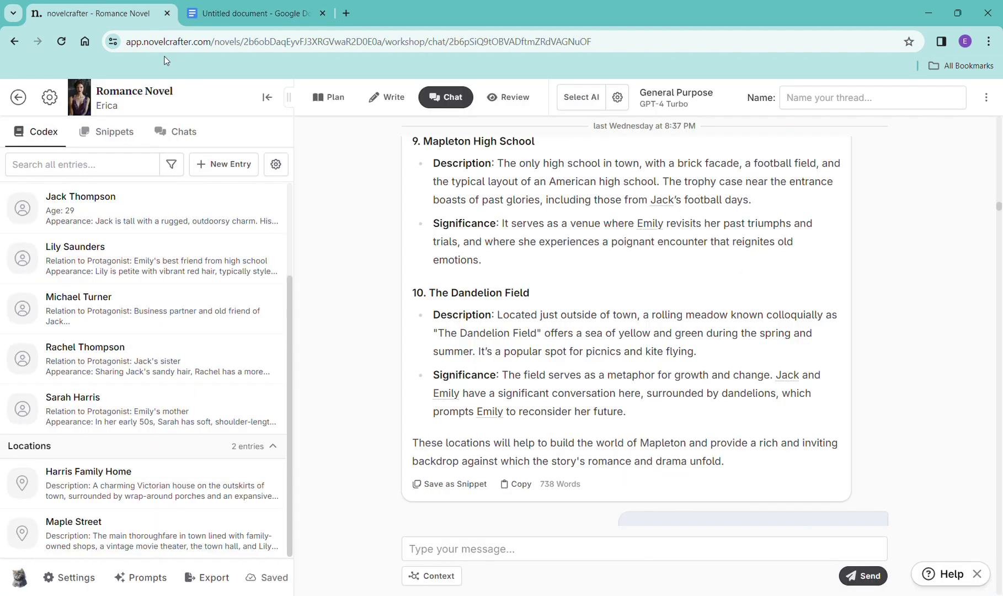
click(218, 165)
click(241, 214)
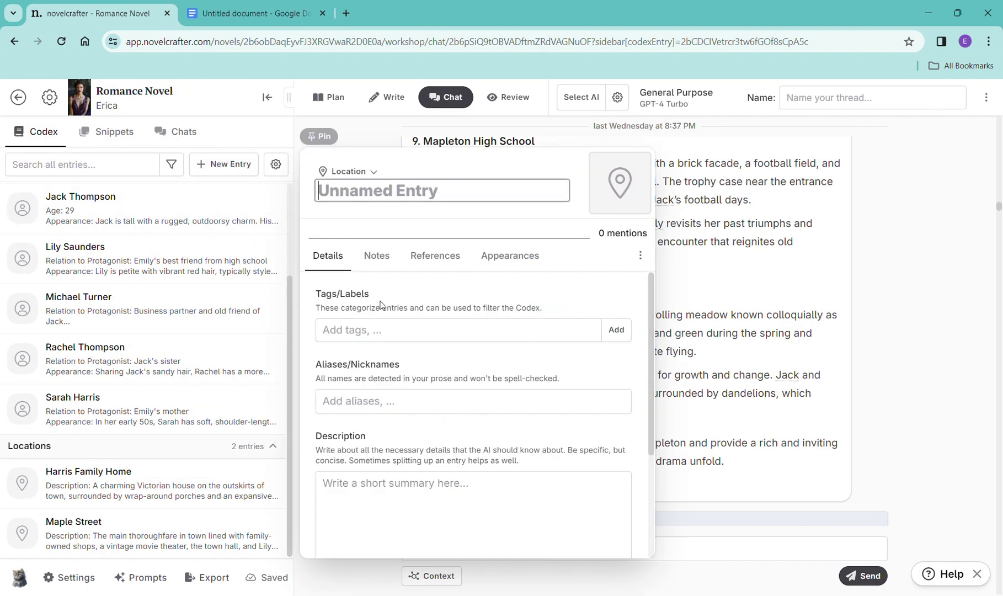
click(369, 484)
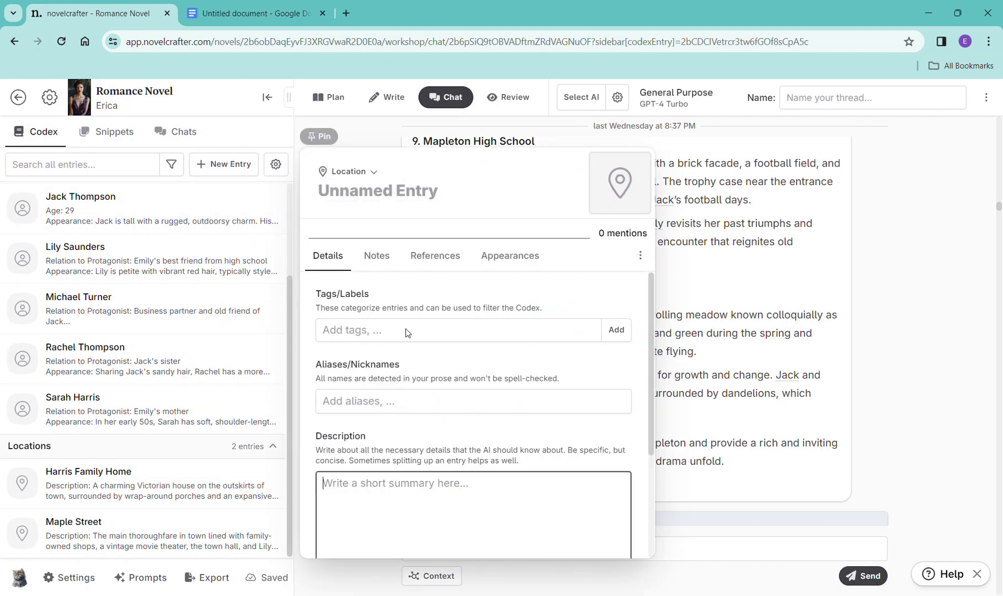
key(ctrl+v)
drag(426, 396, 331, 193)
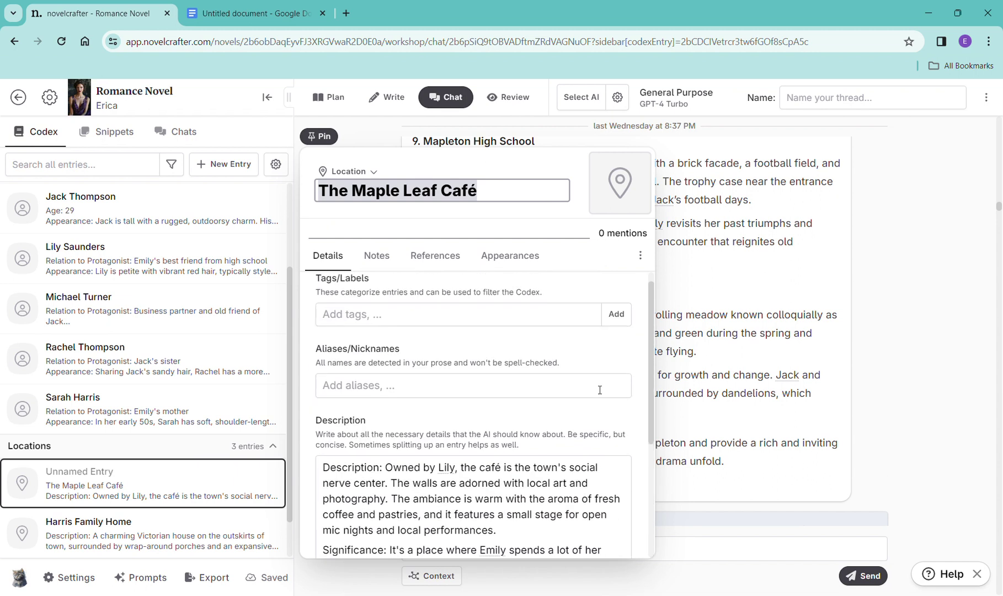
click(709, 329)
scroll(283, 456, down, 1)
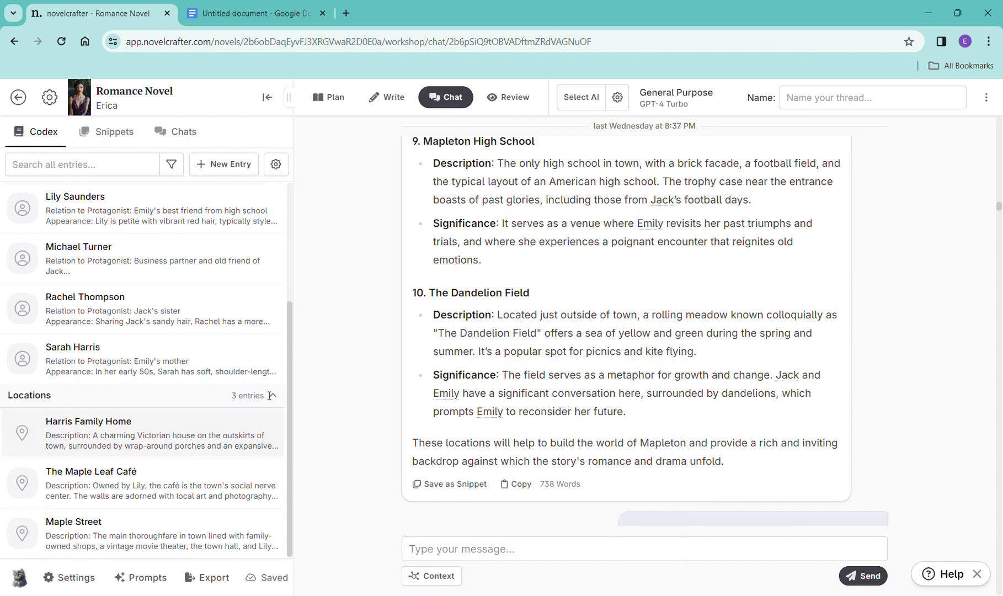
click(258, 14)
key(BackSpace)
key(BackSpace)
key(BackSpace)
key(BackSpace)
key(BackSpace)
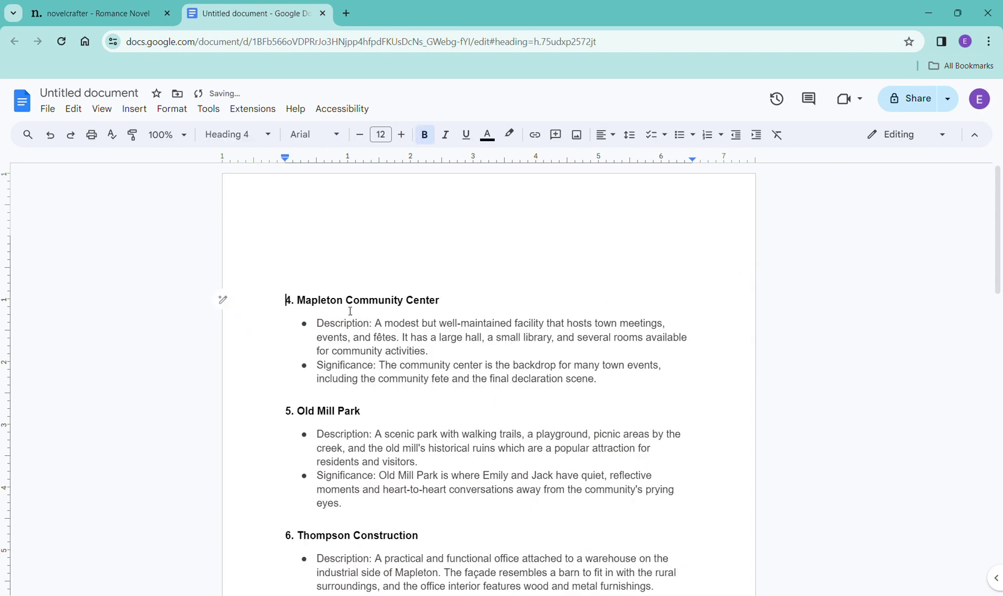
Step: Copy the Mapleton Community Center section from the outline
drag(299, 306, 643, 381)
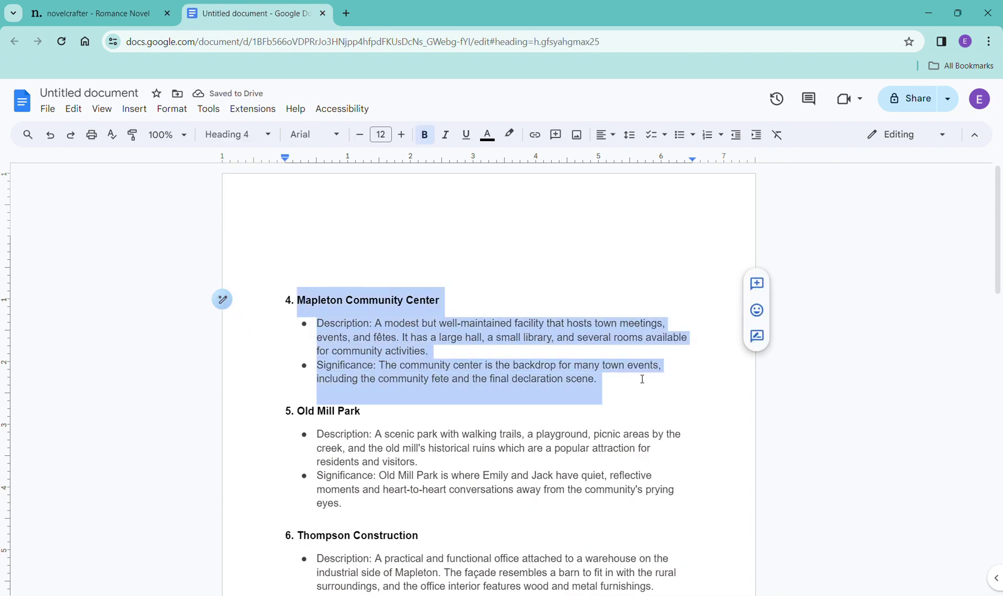
right_click(438, 357)
click(471, 254)
Step: Create a location entry titled Mapleton Community Center with the pasted description, then close it
click(97, 14)
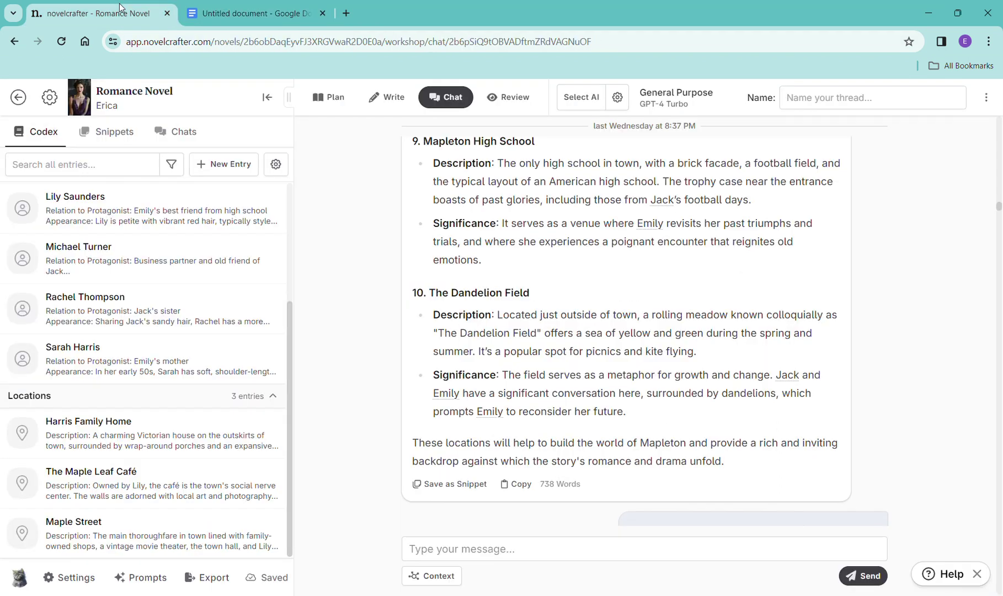
click(221, 164)
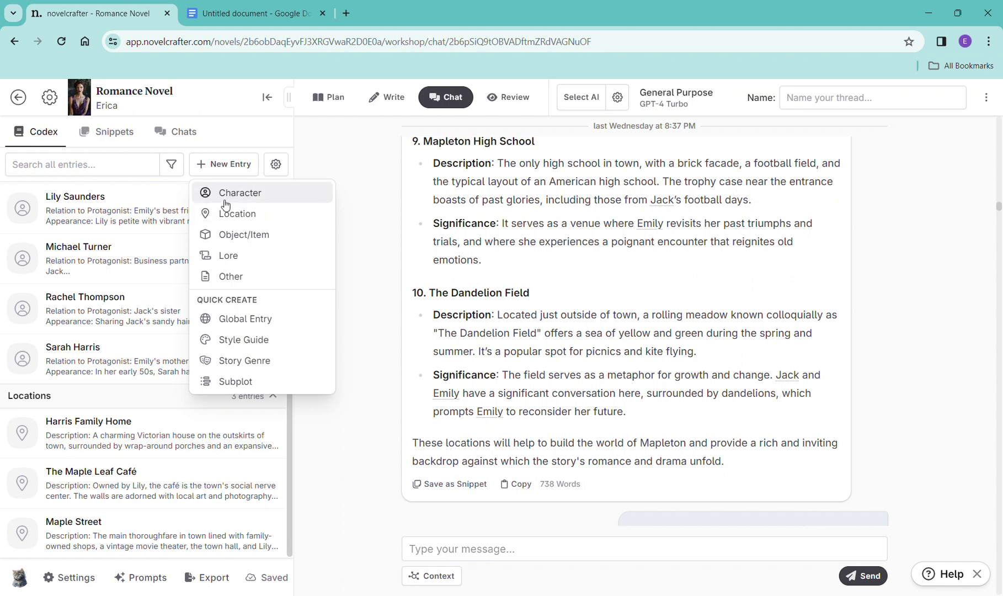
click(248, 222)
click(380, 484)
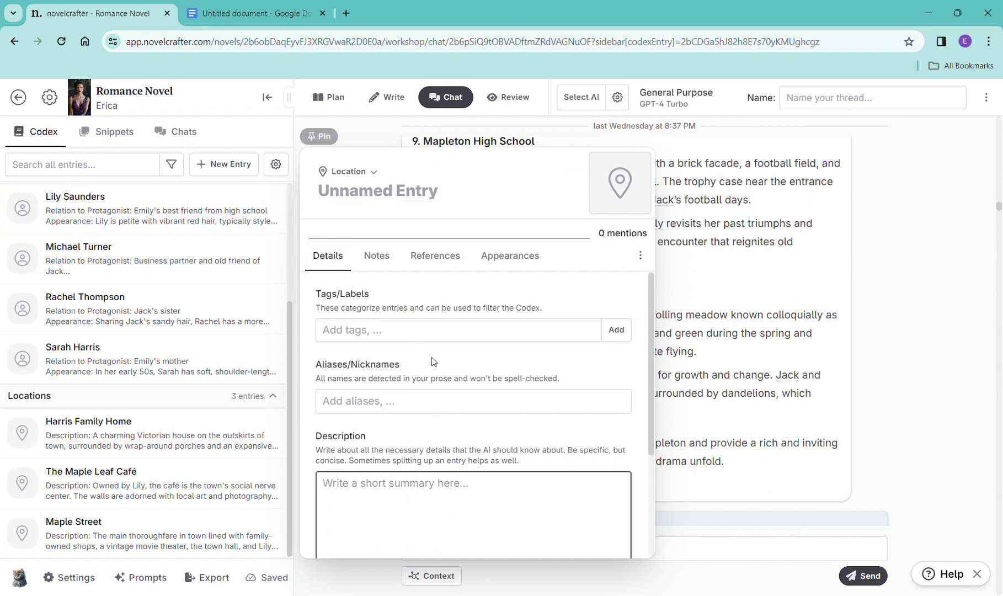
key(ctrl+v)
click(480, 430)
drag(480, 430, 316, 429)
click(337, 194)
drag(337, 194, 337, 193)
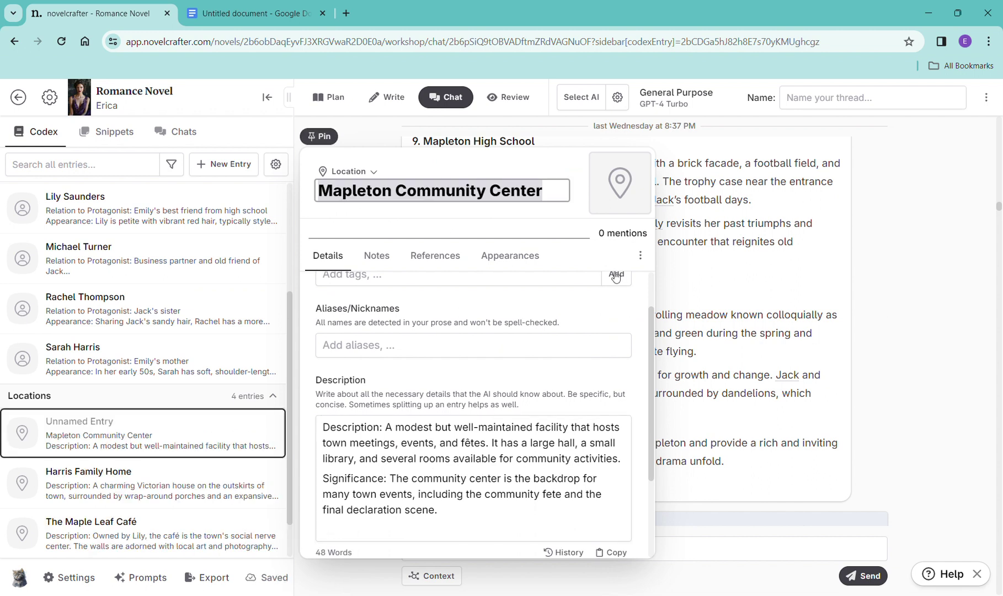
click(719, 289)
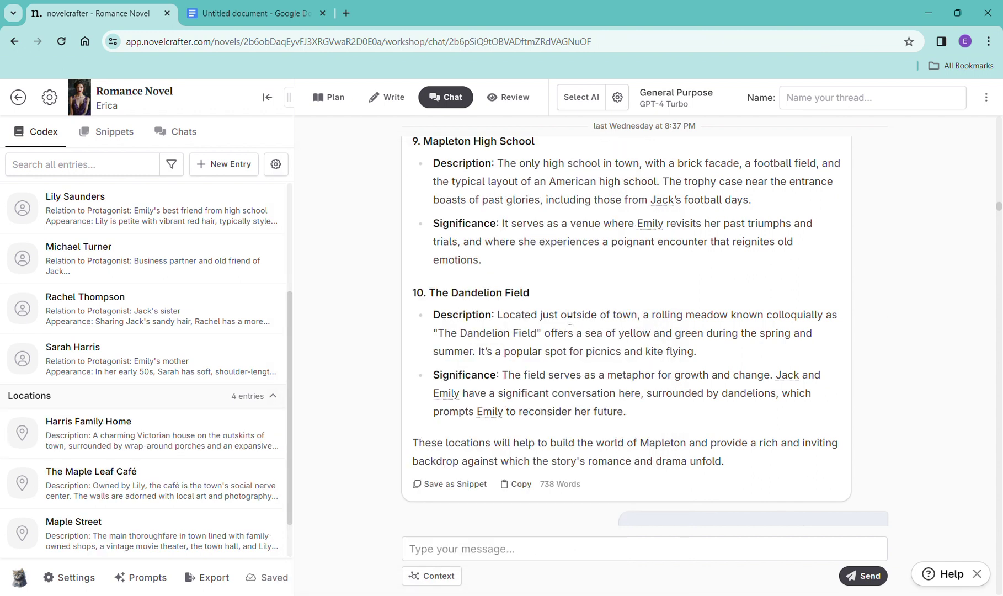
Step: Delete the community center section from the outline and copy the Old Mill Park section
click(260, 19)
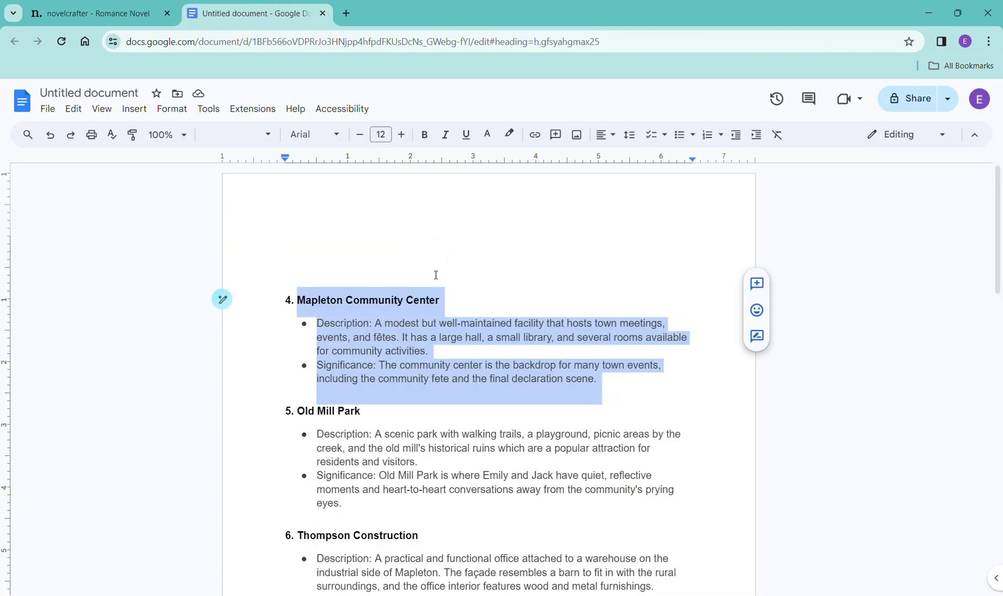
key(BackSpace)
key(BackSpace)
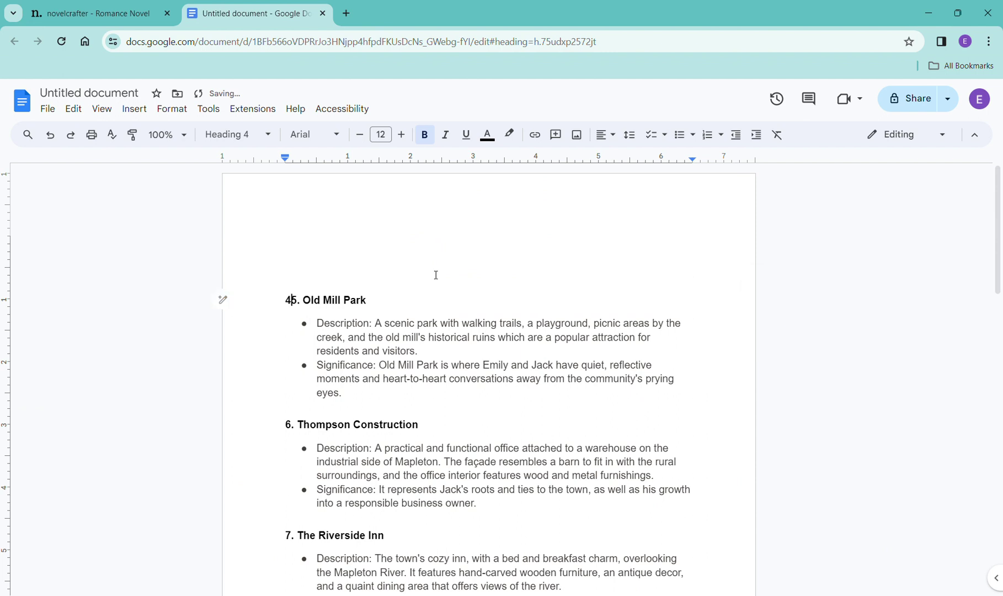
drag(307, 307, 408, 395)
right_click(364, 355)
click(415, 252)
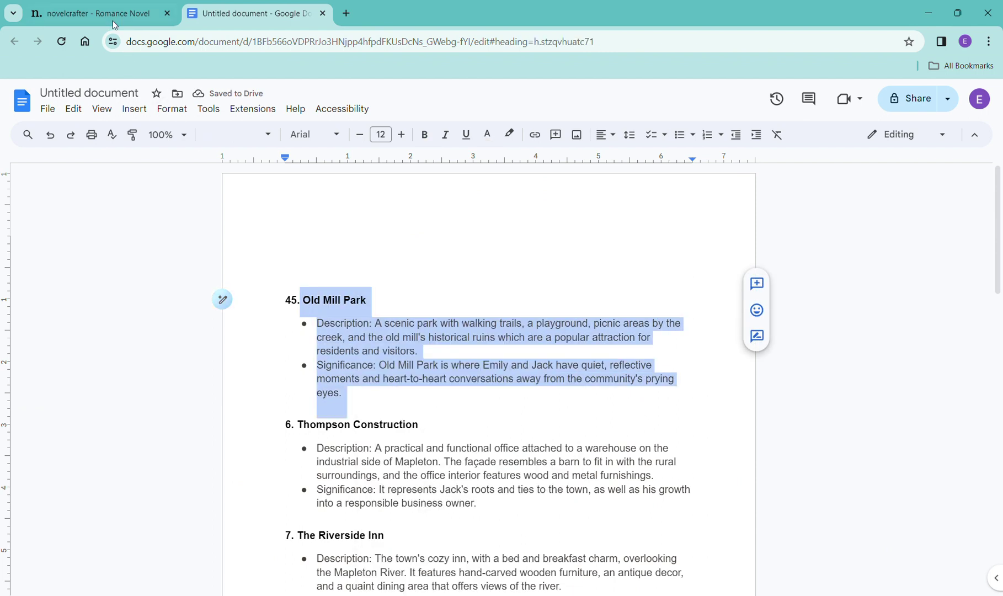
Step: Create an Old Mill Park location entry with the pasted description, then close it
click(97, 13)
click(217, 164)
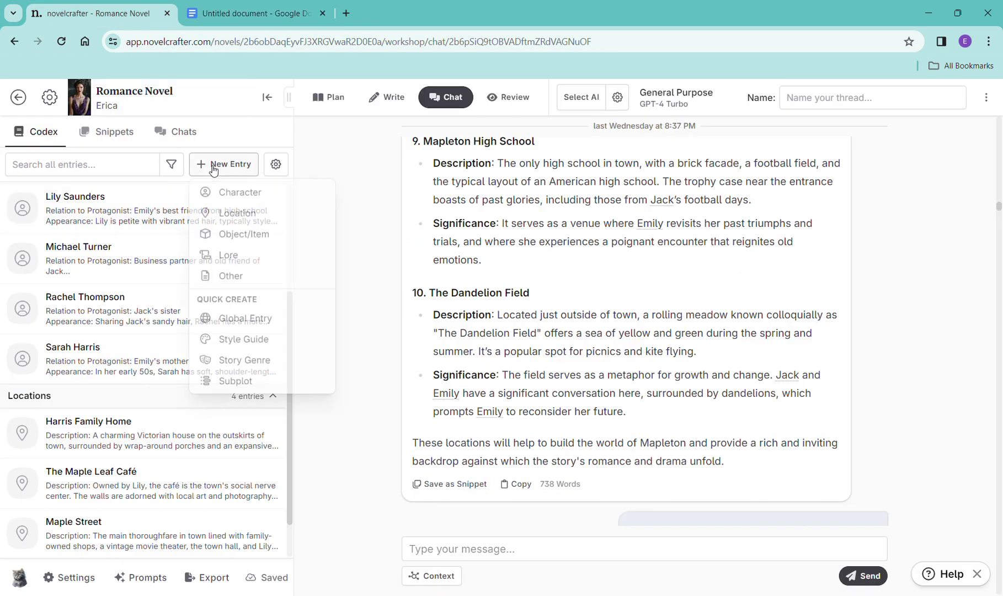
click(235, 215)
click(387, 485)
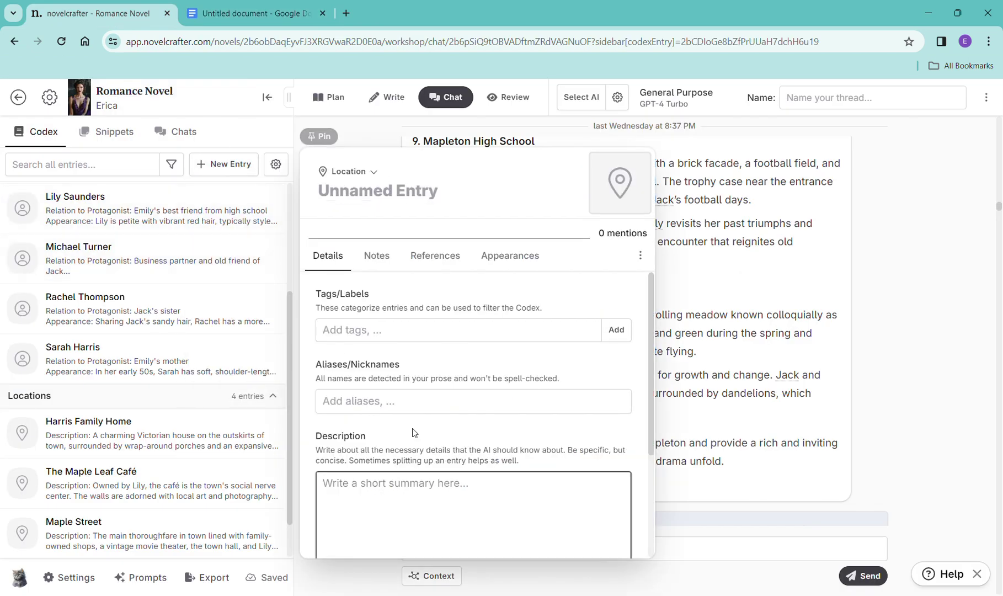
key(ctrl+v)
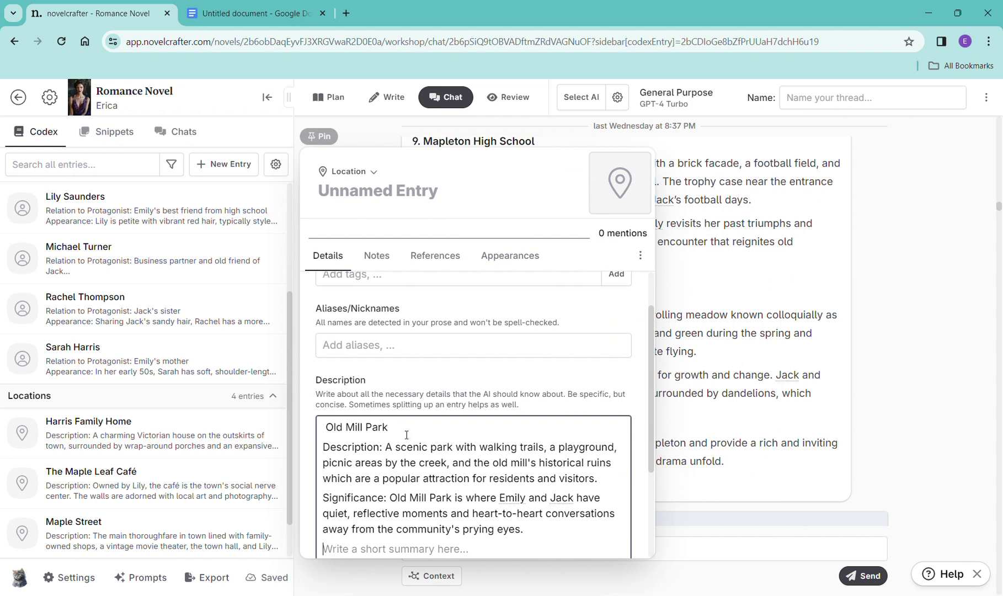
drag(390, 428, 325, 428)
drag(341, 385, 345, 205)
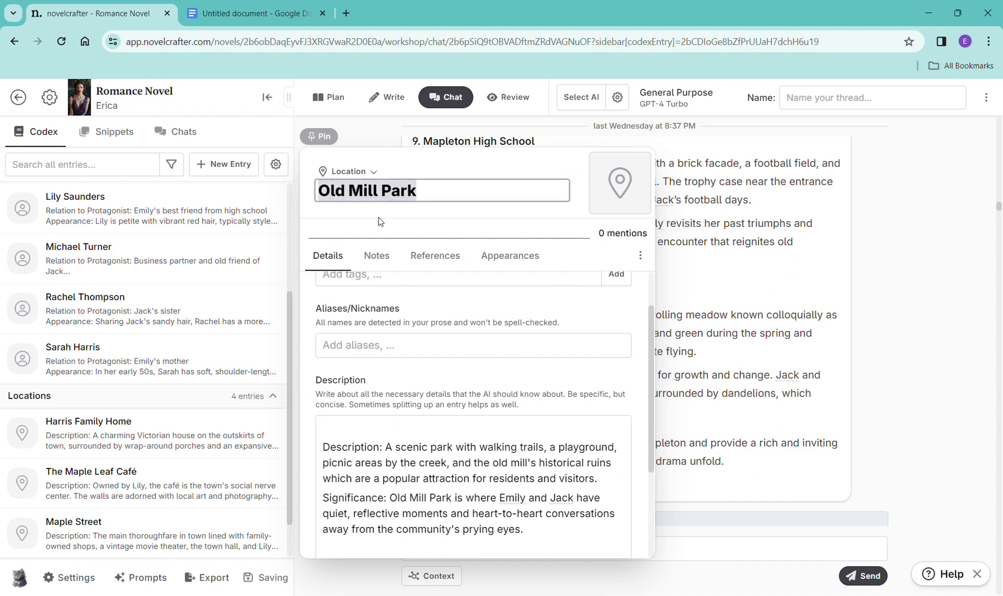
click(693, 321)
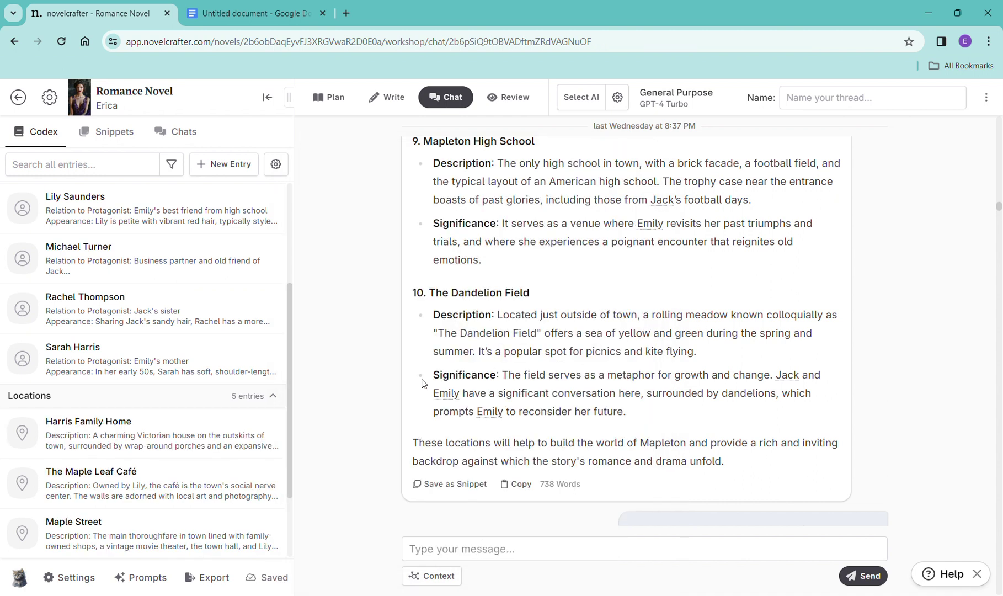
Step: Delete the Old Mill Park section from the outline and copy the Thompson Construction section
scroll(262, 437, down, 2)
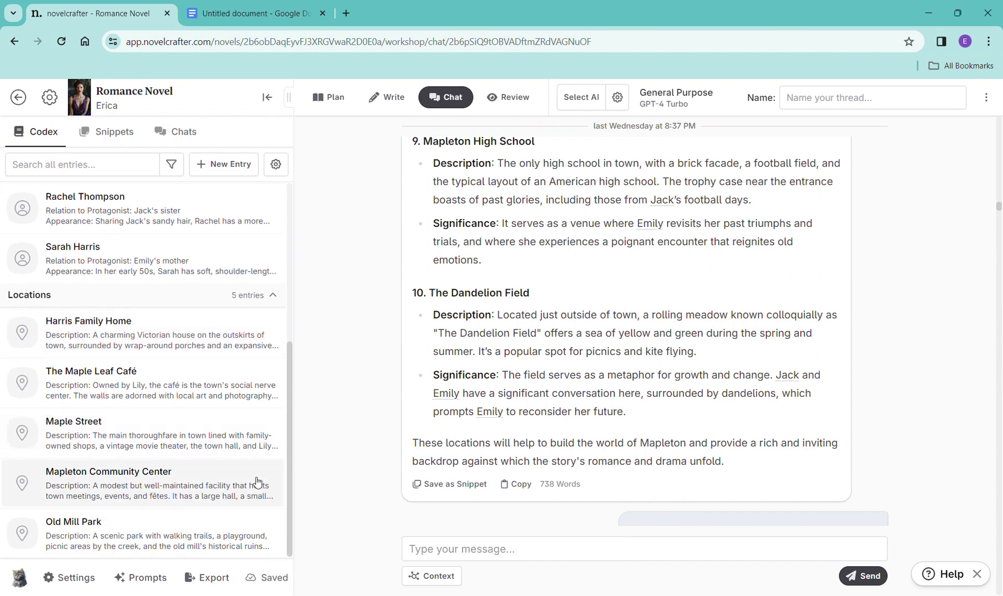
scroll(263, 352, up, 3)
scroll(266, 335, down, 3)
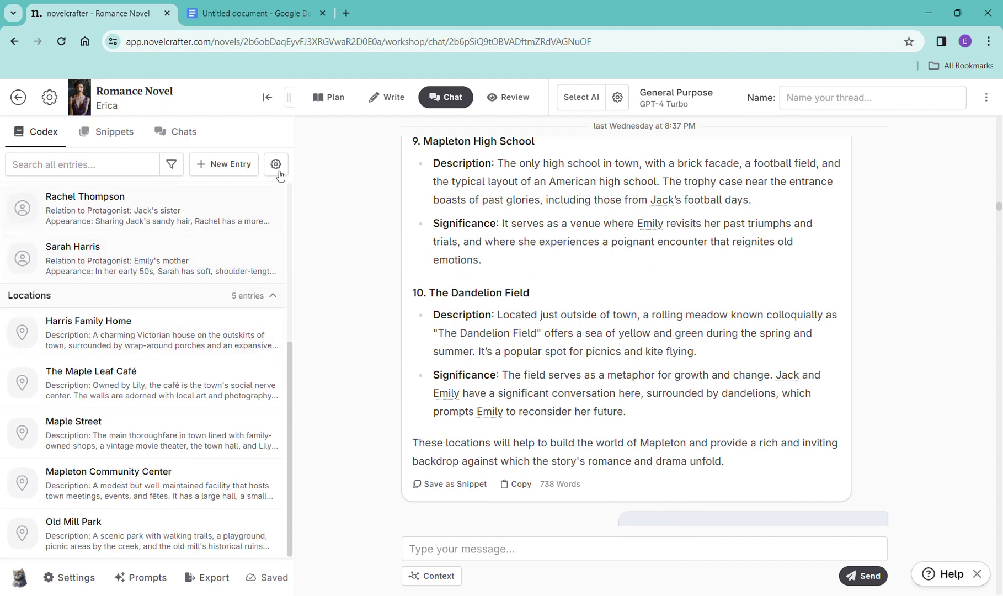
click(250, 15)
key(BackSpace)
key(BackSpace)
key(BackSpace)
key(BackSpace)
scroll(410, 249, down, 12)
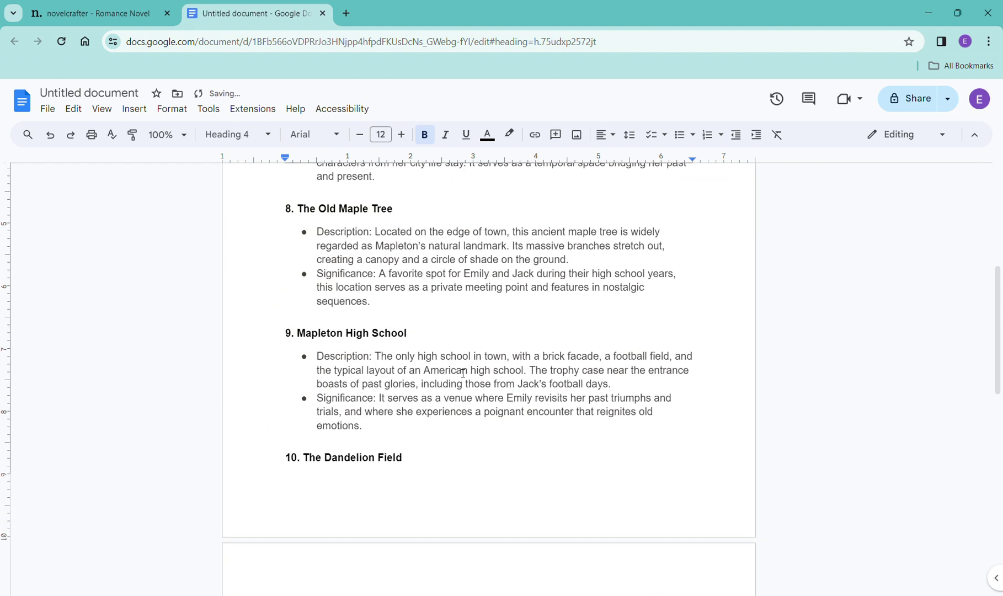
scroll(463, 375, up, 12)
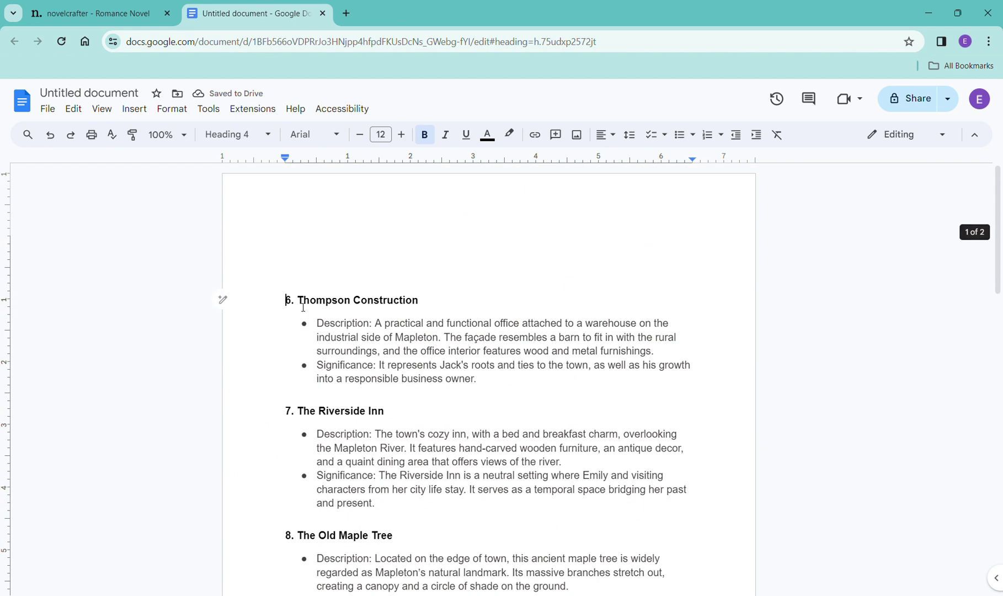
drag(298, 301, 478, 380)
right_click(434, 361)
click(463, 256)
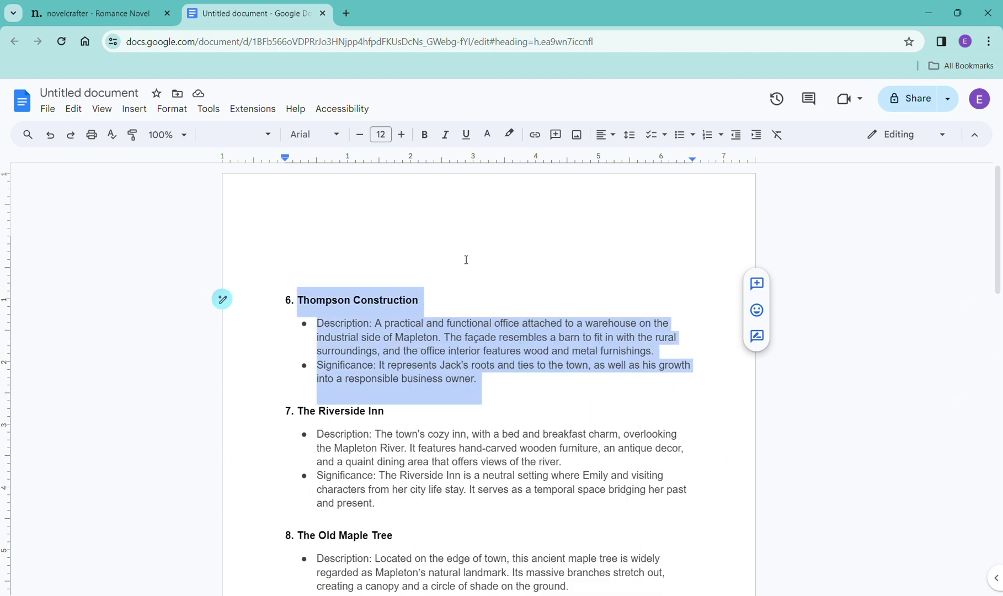
Step: Create a Thompson Construction location entry, pasting the outline text and moving the title into the name
click(125, 25)
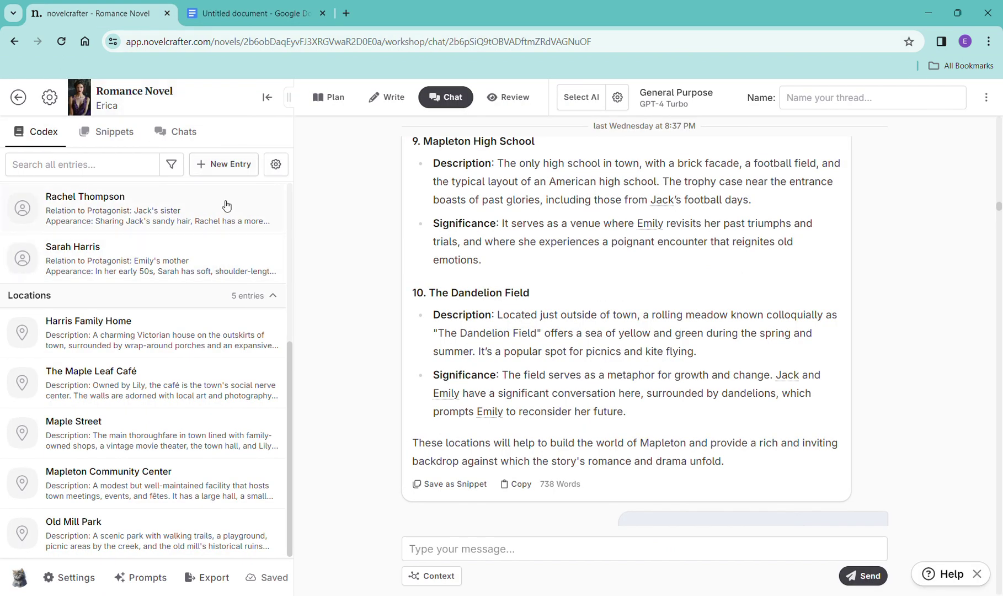
click(225, 164)
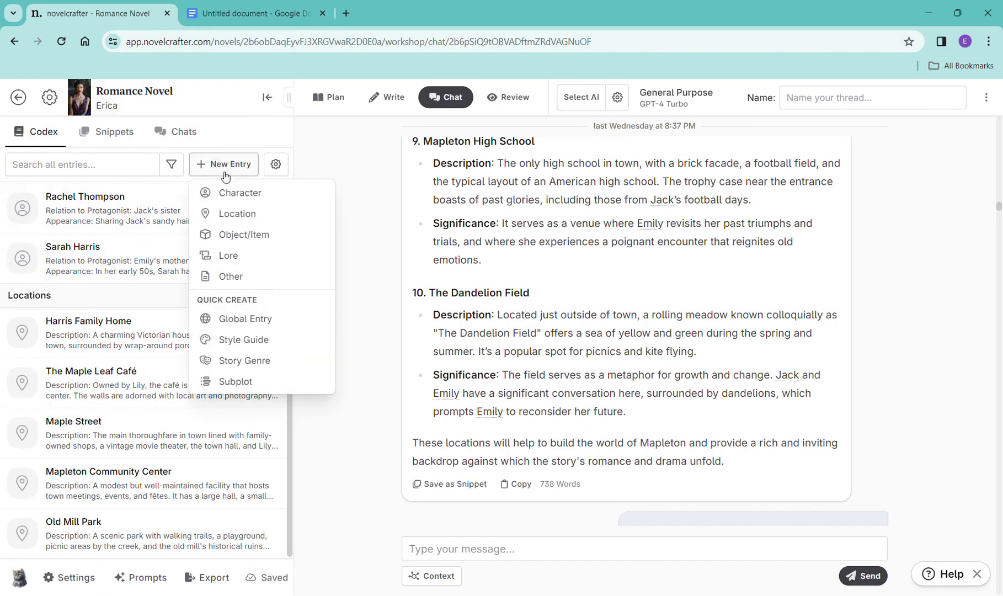
click(238, 214)
click(352, 508)
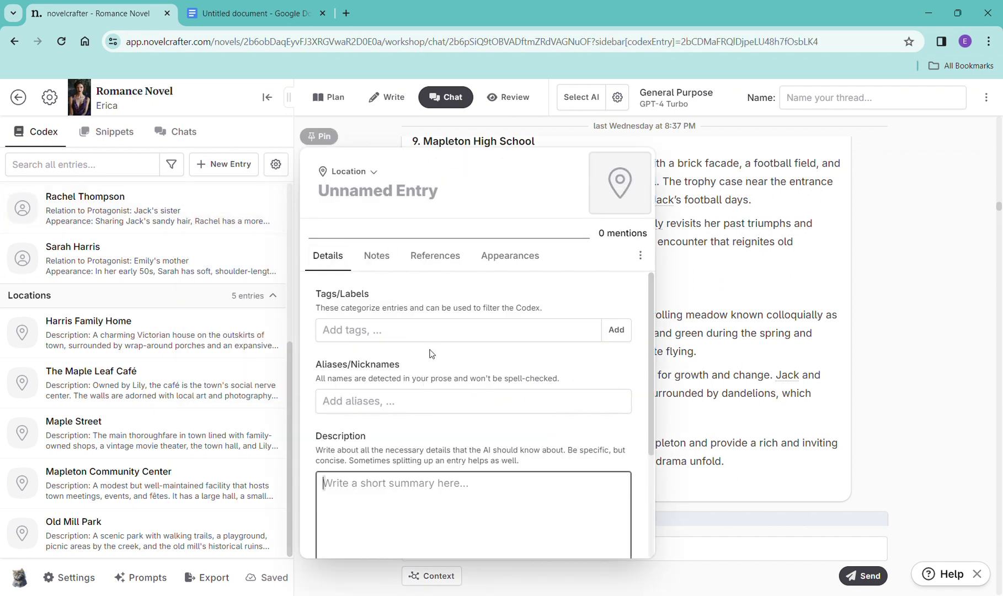
key(ctrl+v)
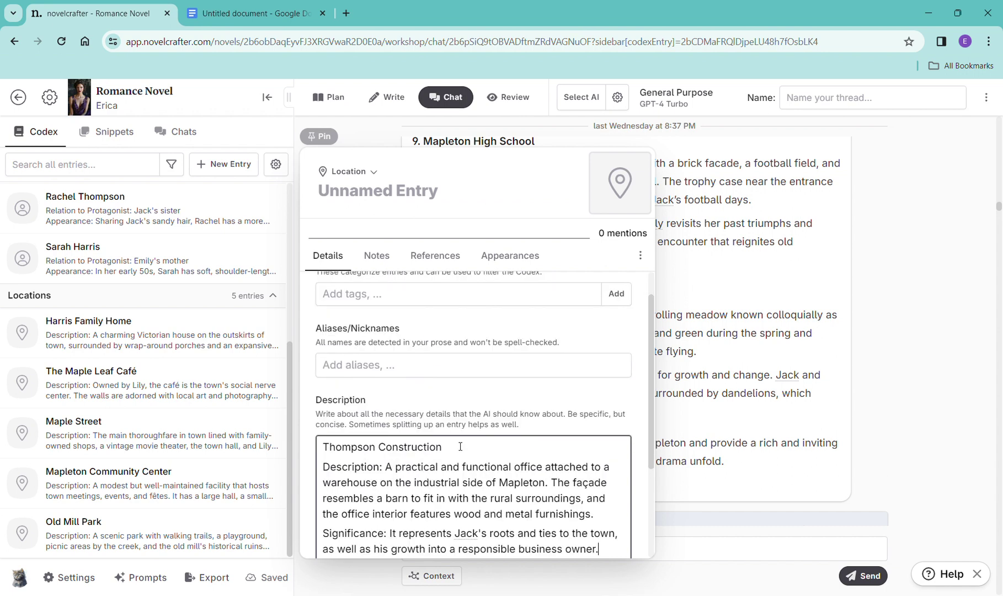
drag(459, 467, 330, 456)
drag(457, 453, 332, 452)
drag(331, 307, 338, 194)
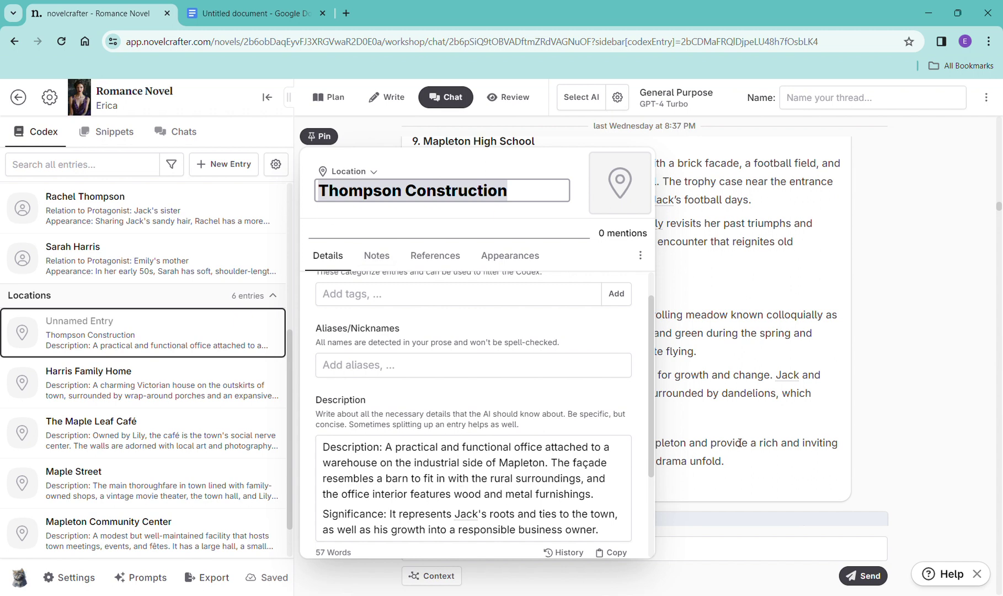
click(711, 352)
Step: Delete the Thompson Construction section from the outline and copy The Riverside Inn section
click(257, 23)
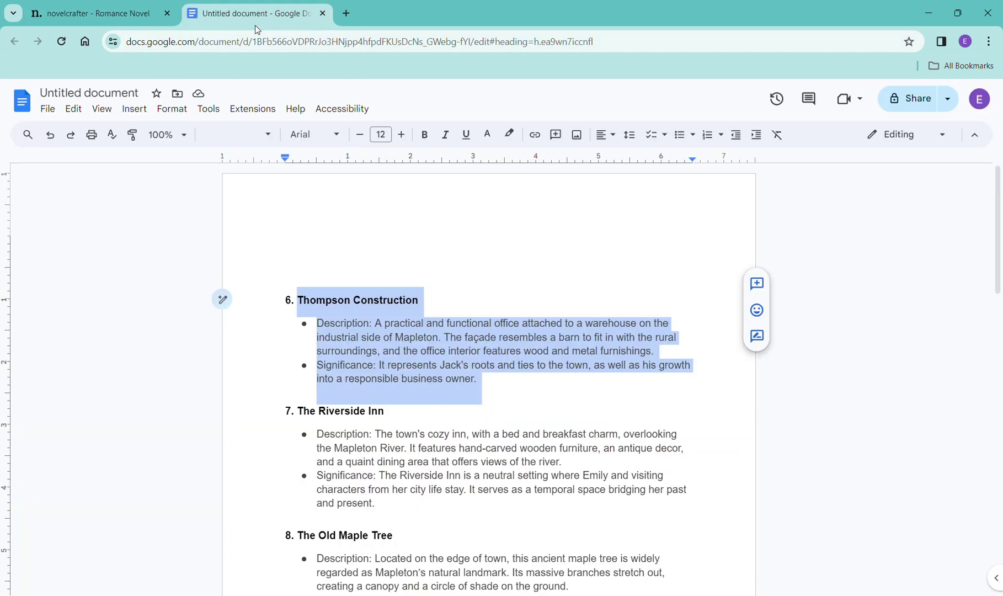
key(BackSpace)
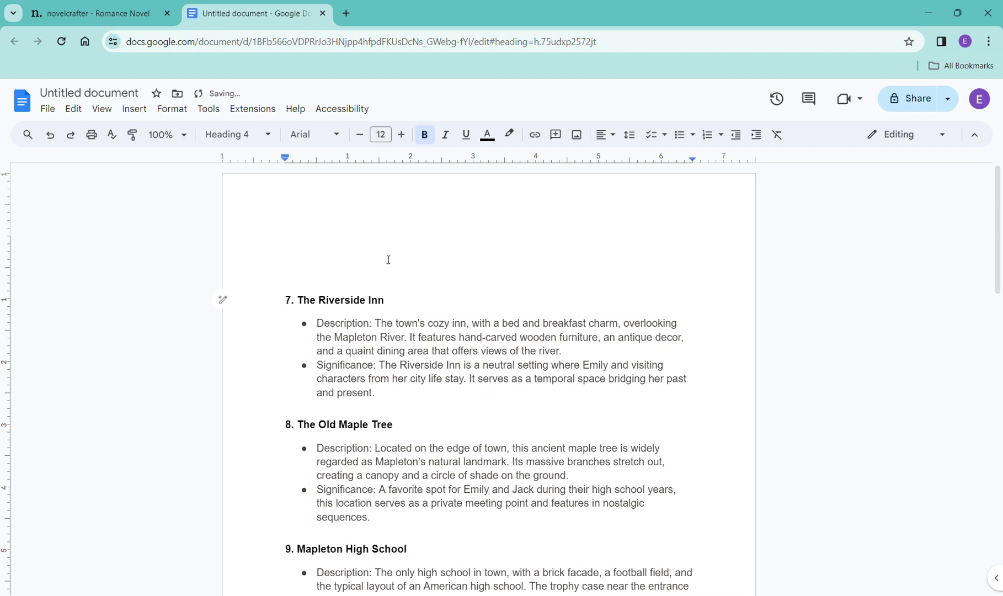
drag(303, 306, 448, 396)
right_click(379, 386)
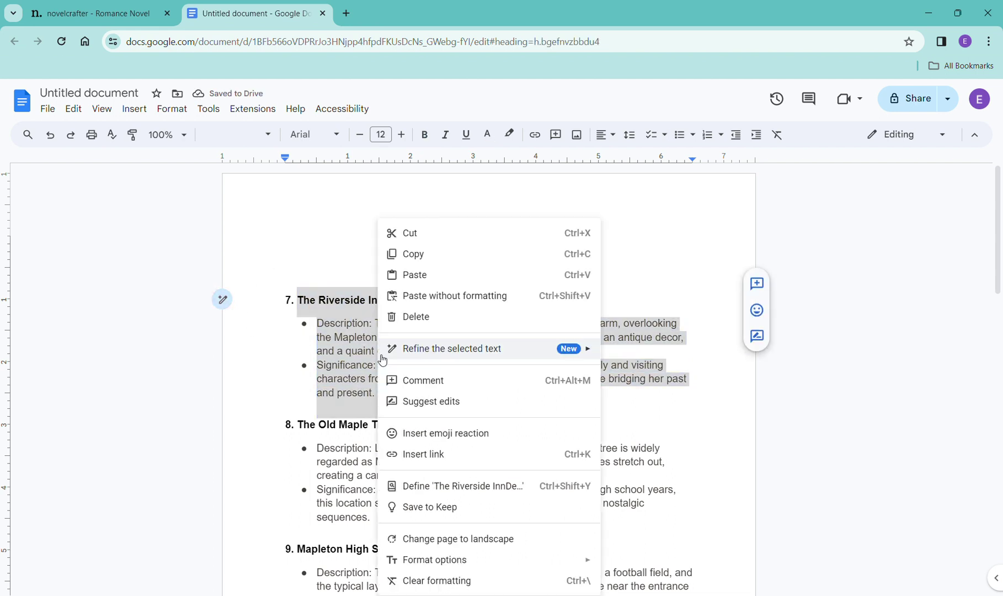
click(417, 254)
Step: Create The Riverside Inn location entry from the pasted outline text, with its title as the name
click(94, 13)
click(222, 169)
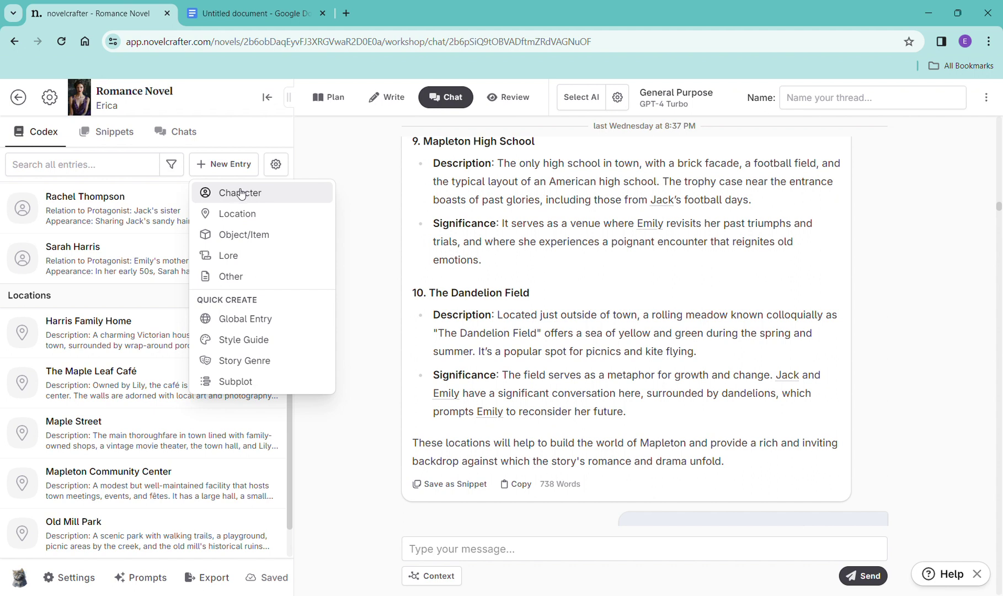
click(242, 214)
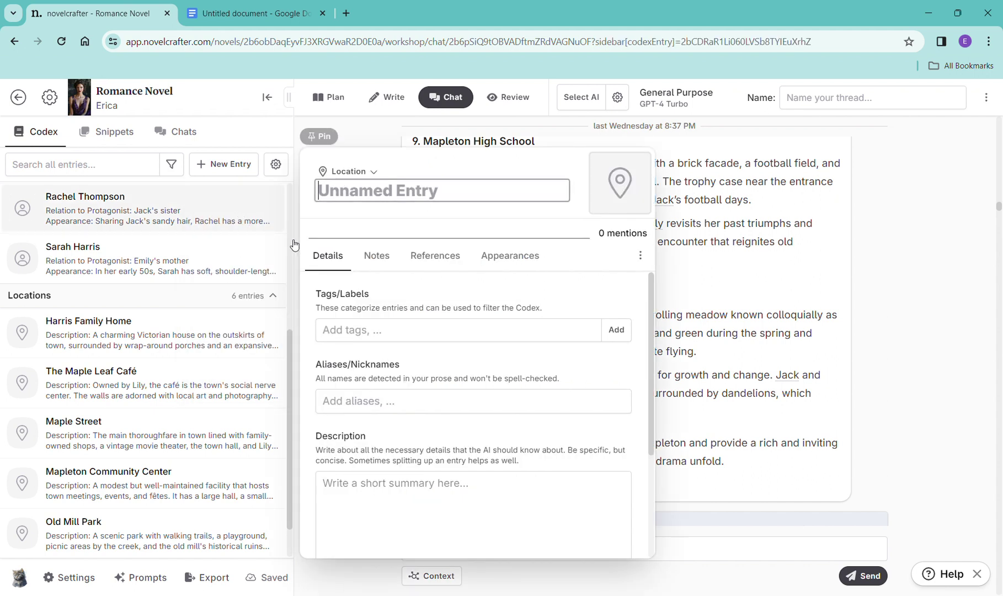
click(387, 506)
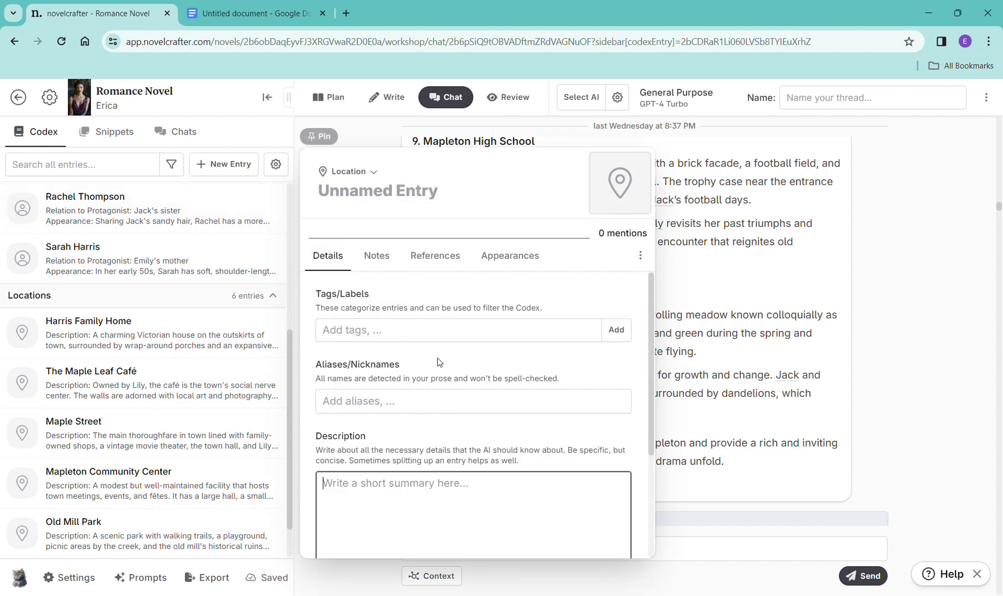
key(ctrl+v)
drag(409, 412, 343, 208)
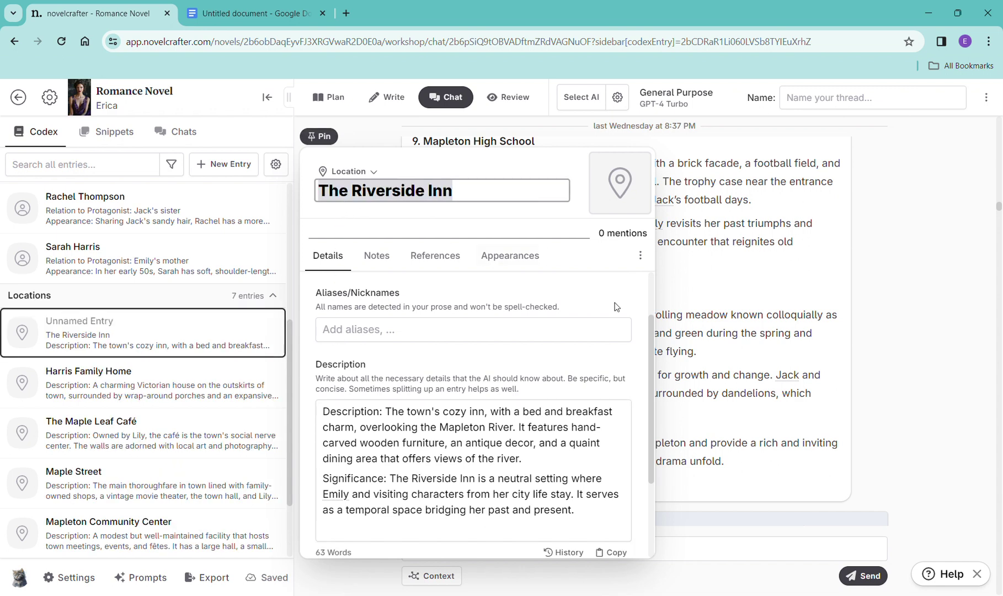
click(729, 339)
scroll(282, 440, down, 3)
scroll(281, 440, up, 7)
scroll(285, 406, down, 7)
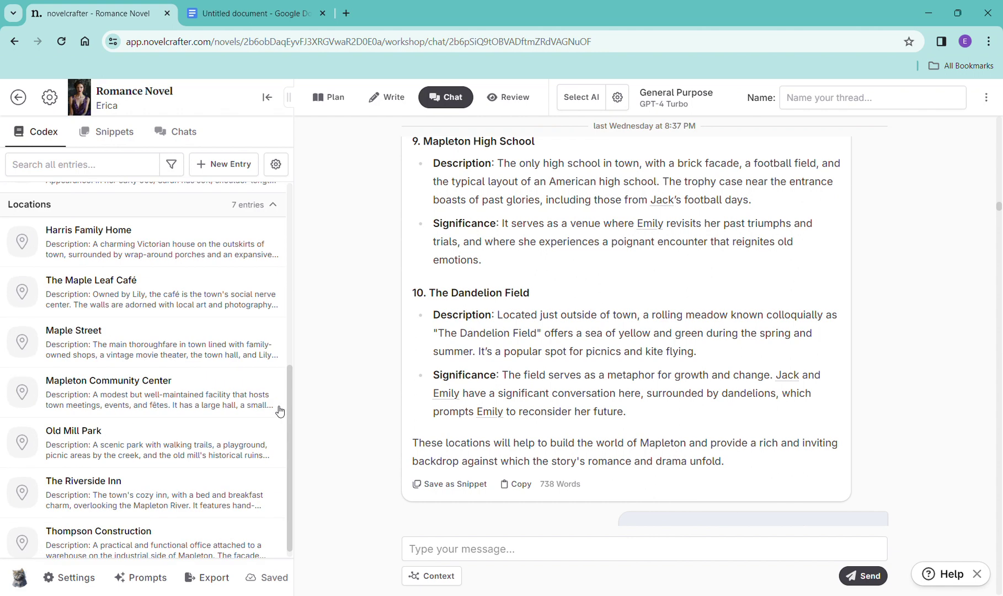
Step: Delete The Riverside Inn section from the outline and copy The Old Maple Tree section
click(253, 13)
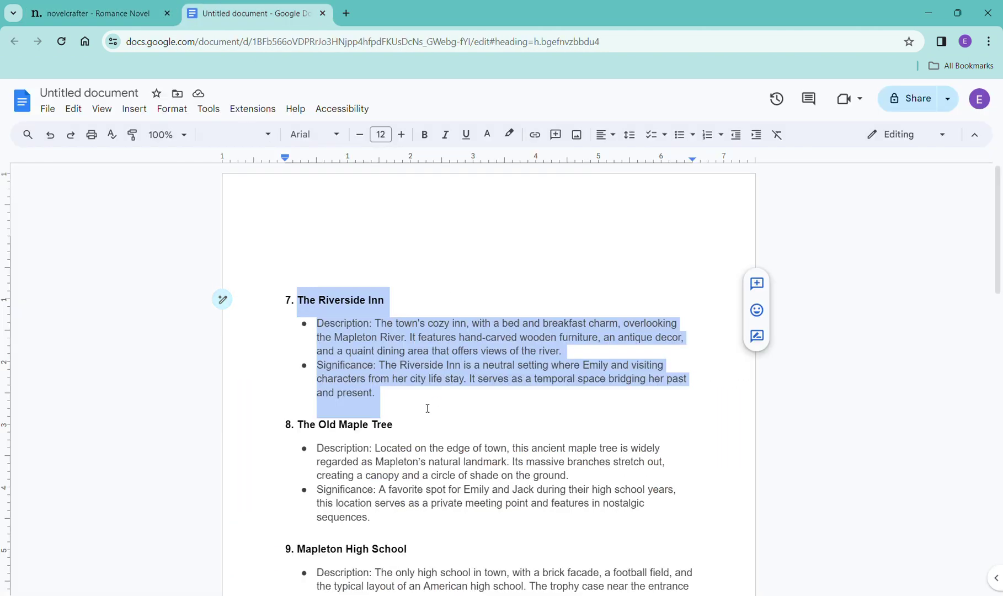
key(BackSpace)
key(BackSpace)
key(BackSpace)
key(BackSpace)
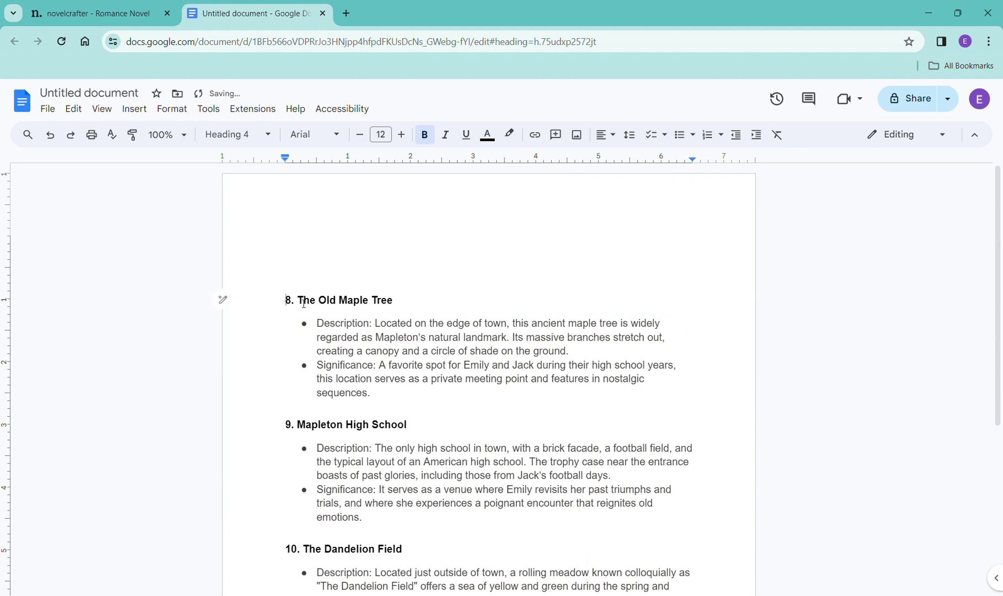
drag(303, 303, 416, 394)
right_click(367, 351)
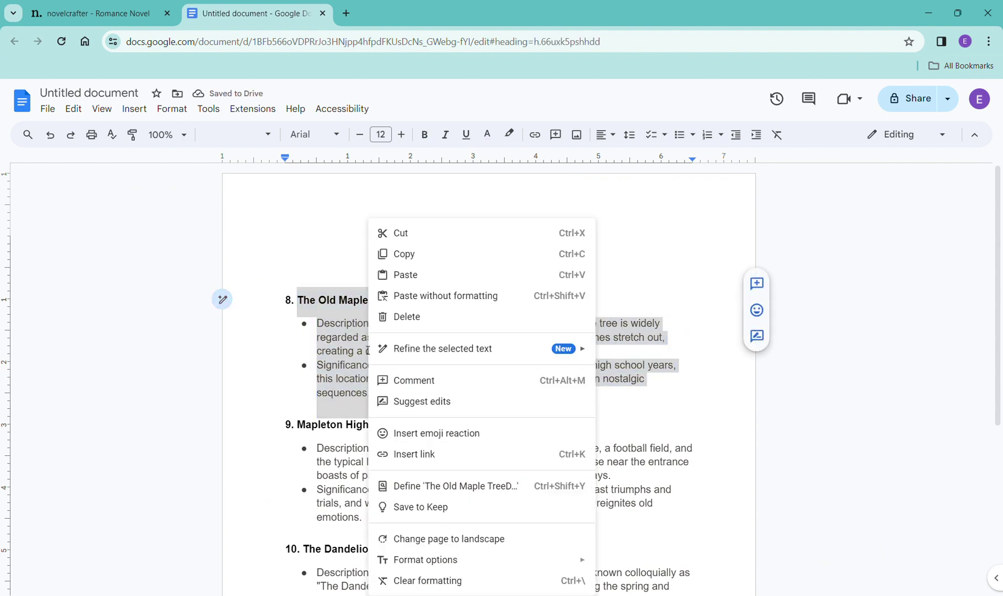
click(419, 255)
Step: Create The Old Maple Tree location entry from the pasted outline text, with its title as the name
click(97, 13)
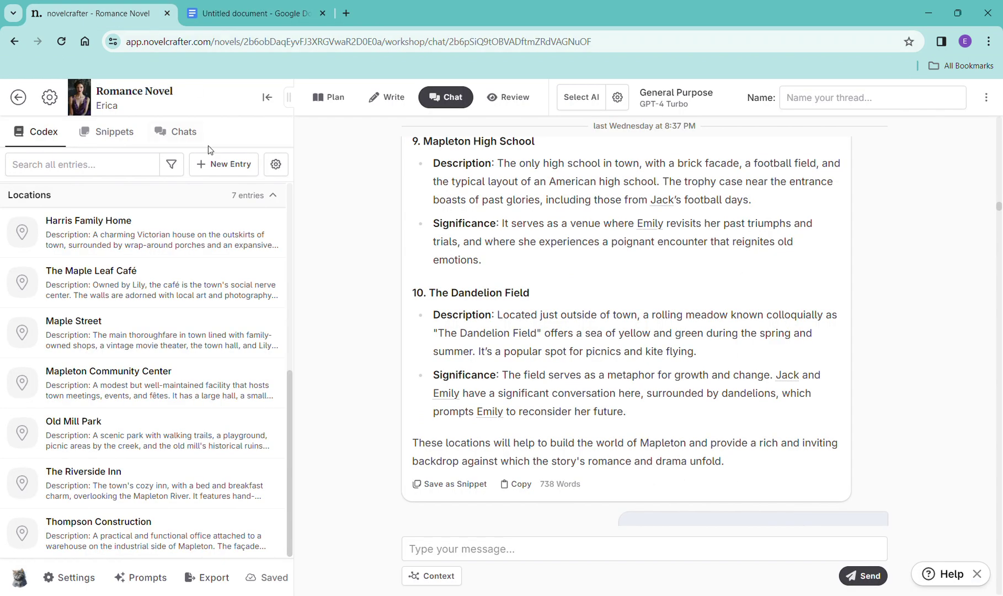
click(215, 164)
click(252, 215)
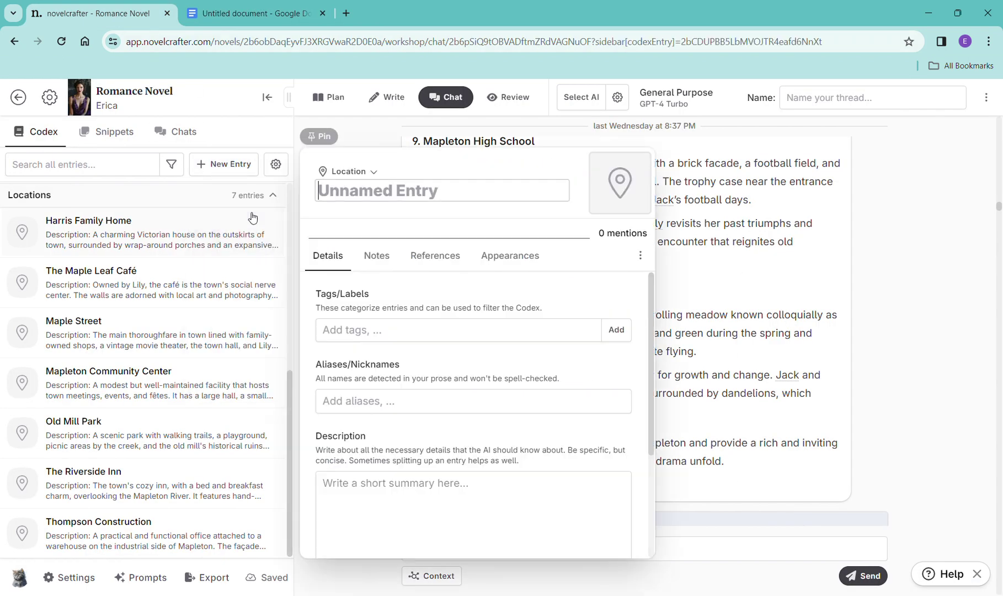
click(385, 502)
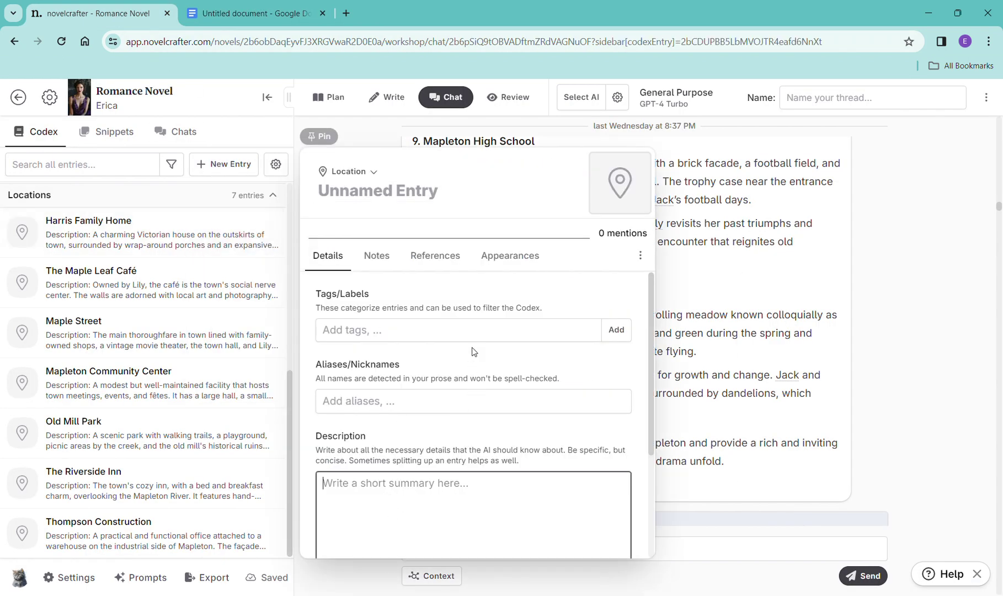
key(ctrl+v)
drag(439, 414, 336, 413)
drag(336, 371, 342, 202)
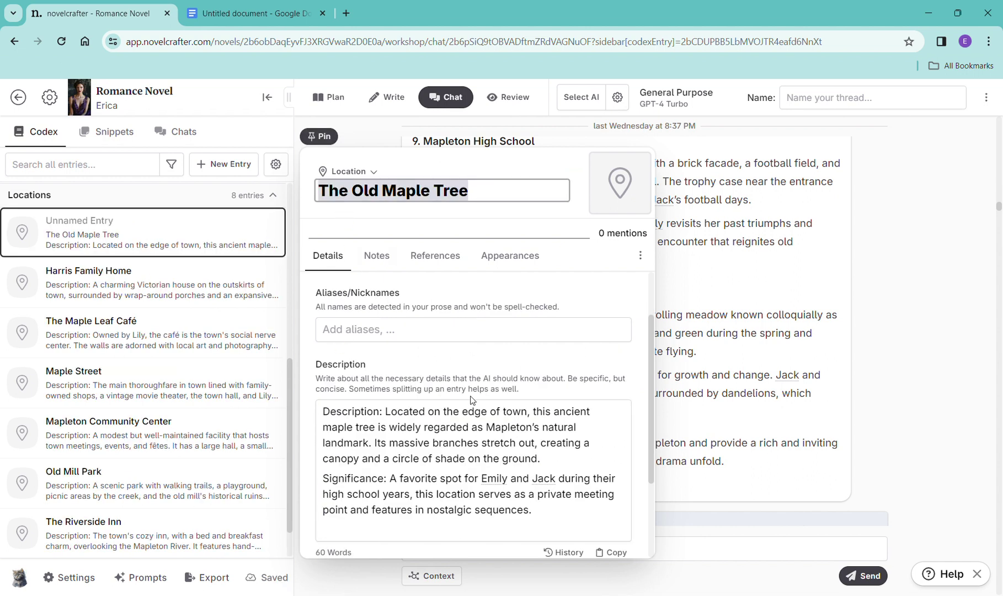
click(698, 361)
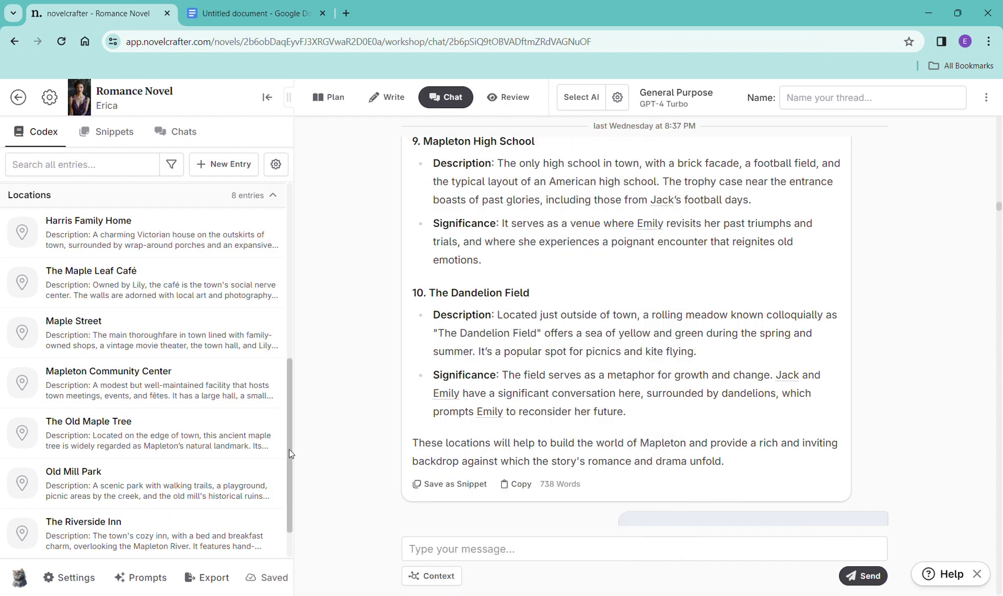
scroll(279, 464, down, 1)
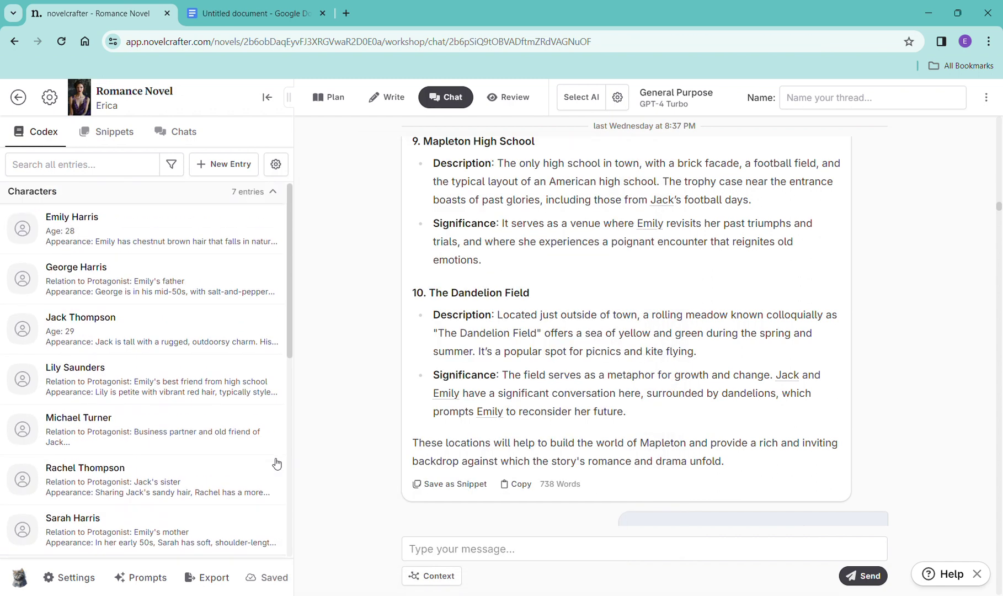
Step: Remove The Old Maple Tree from the outline and copy the Mapleton High School section
click(235, 15)
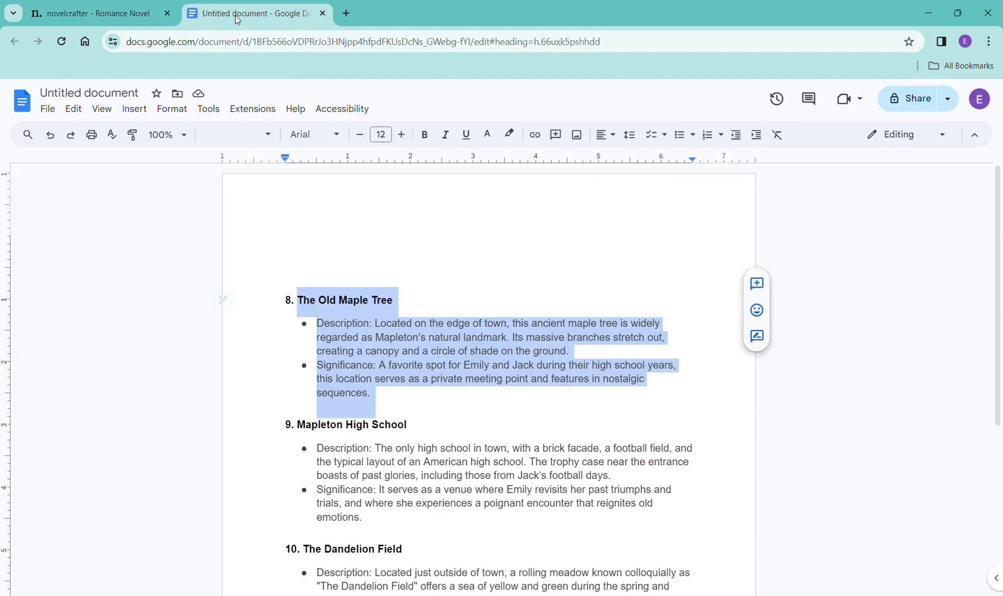
key(BackSpace)
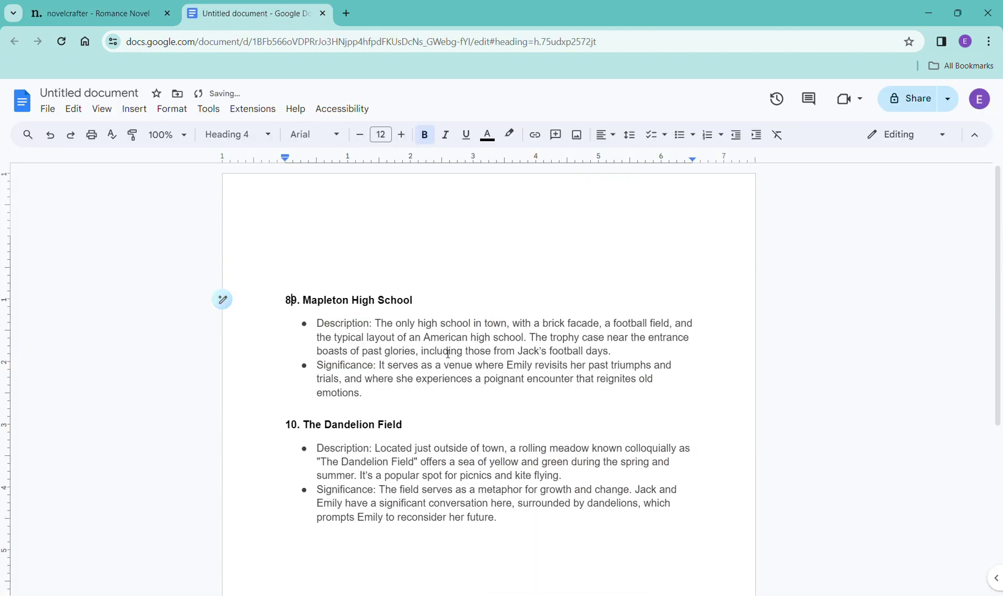
drag(304, 306, 364, 393)
right_click(356, 393)
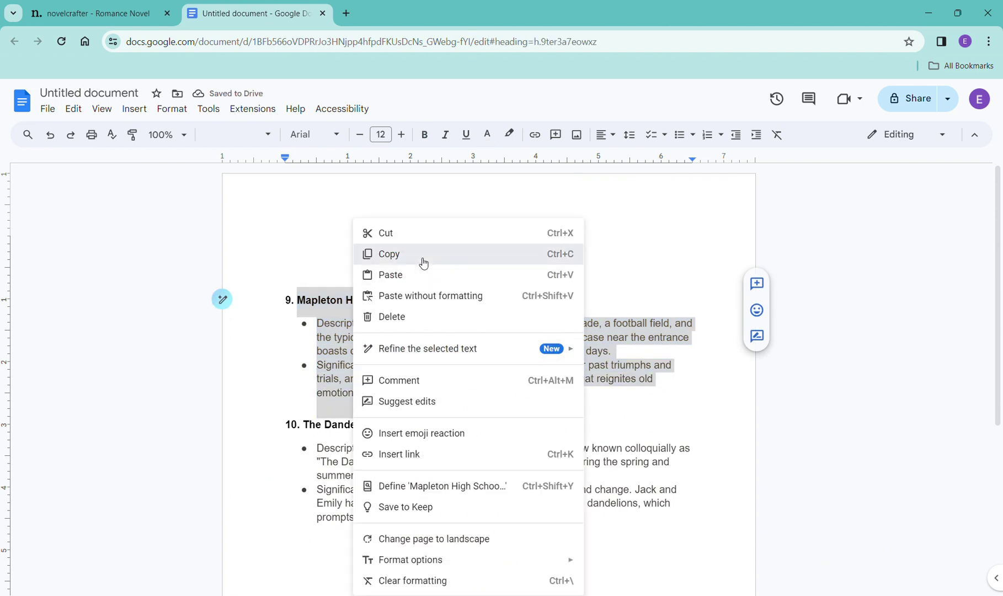
click(422, 256)
click(93, 13)
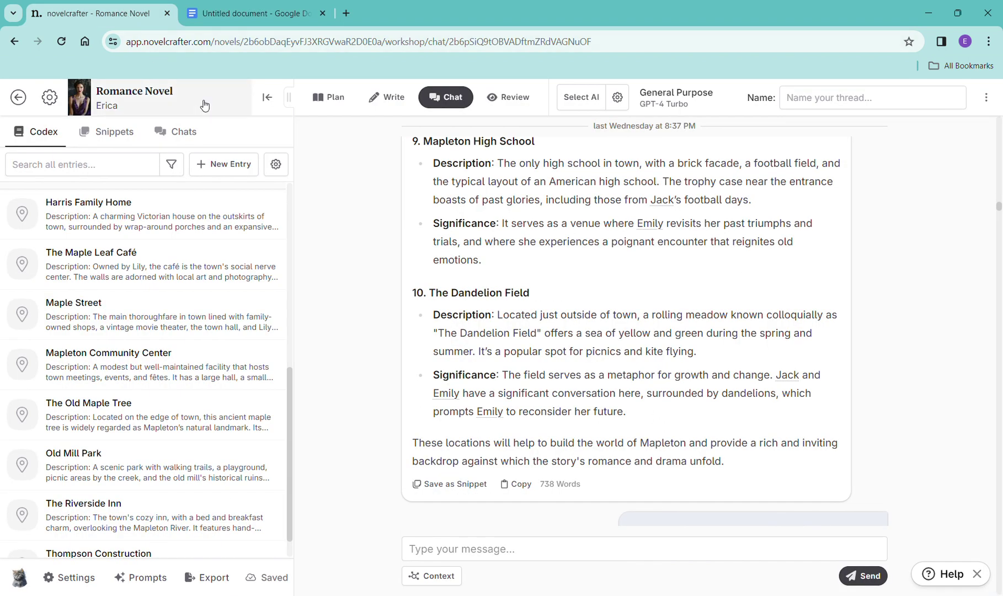
Step: Create the Mapleton High School location entry from the pasted outline text, titled Mapleton High School
click(227, 164)
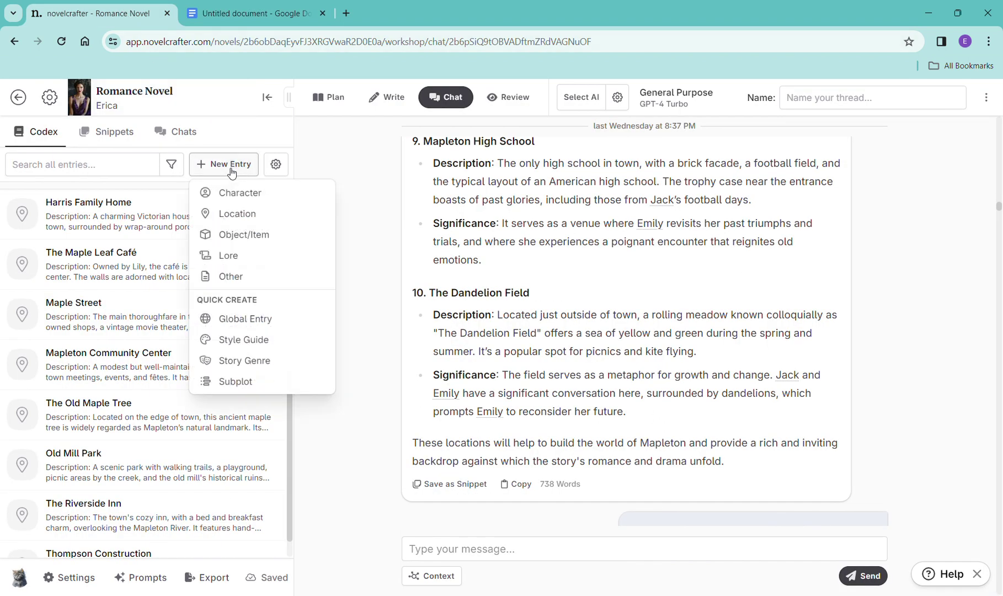
click(262, 215)
click(365, 513)
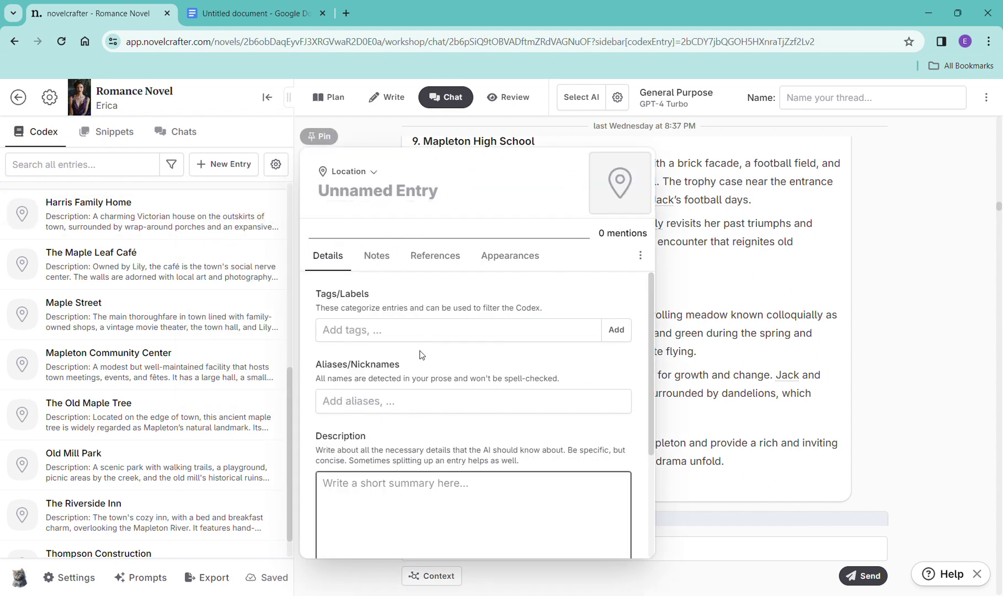
key(ctrl+v)
drag(433, 395, 359, 204)
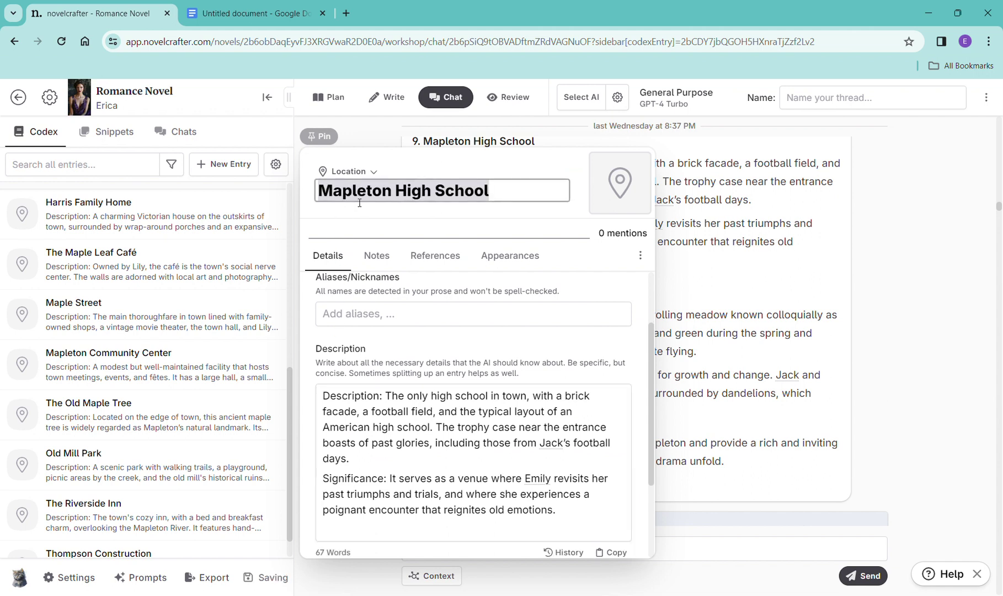
click(720, 367)
scroll(259, 420, down, 2)
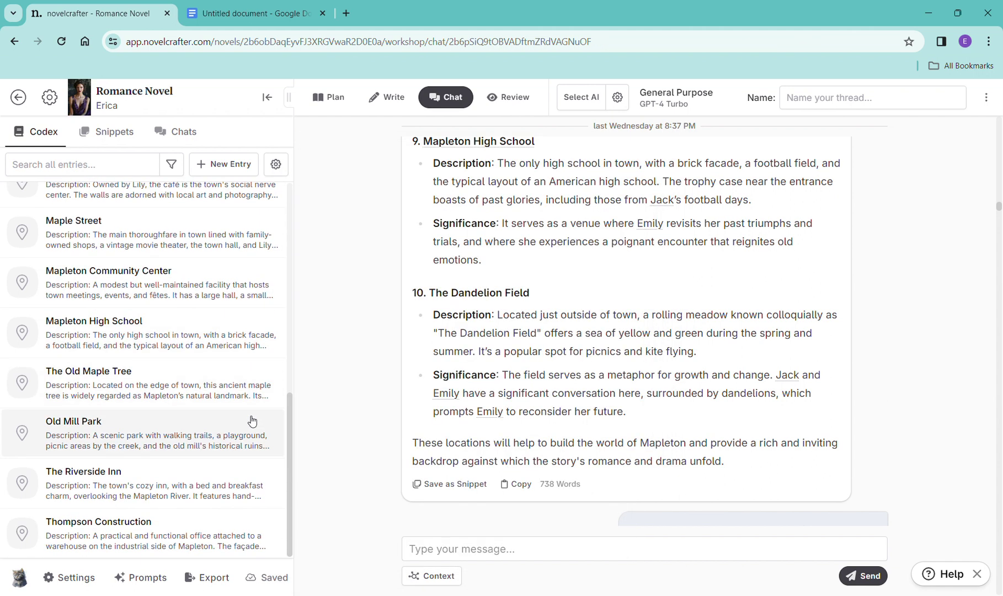
scroll(249, 421, up, 8)
scroll(254, 419, down, 8)
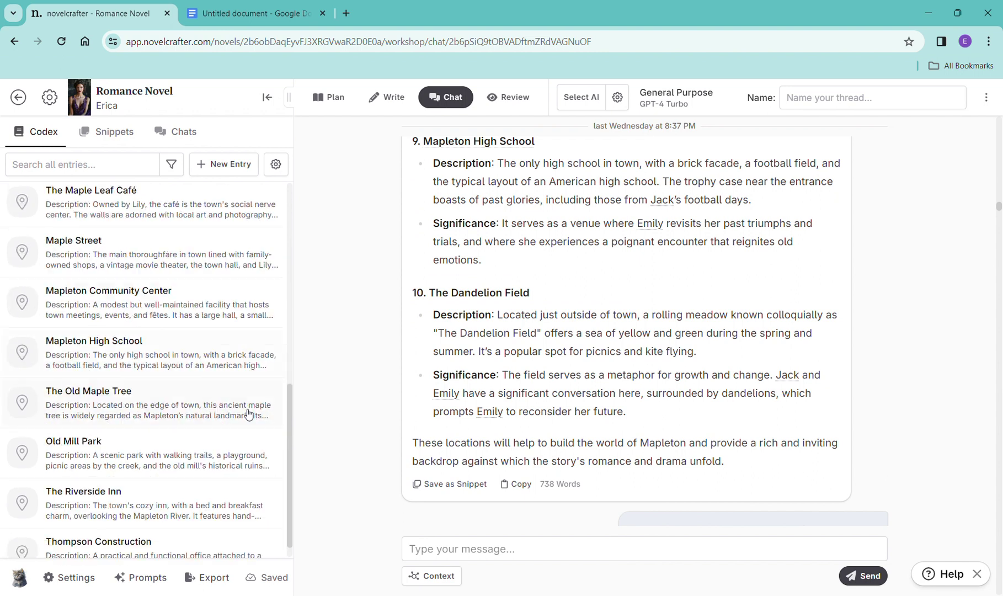
Step: Delete the Mapleton High School section from the outline and copy The Dandelion Field section
click(254, 13)
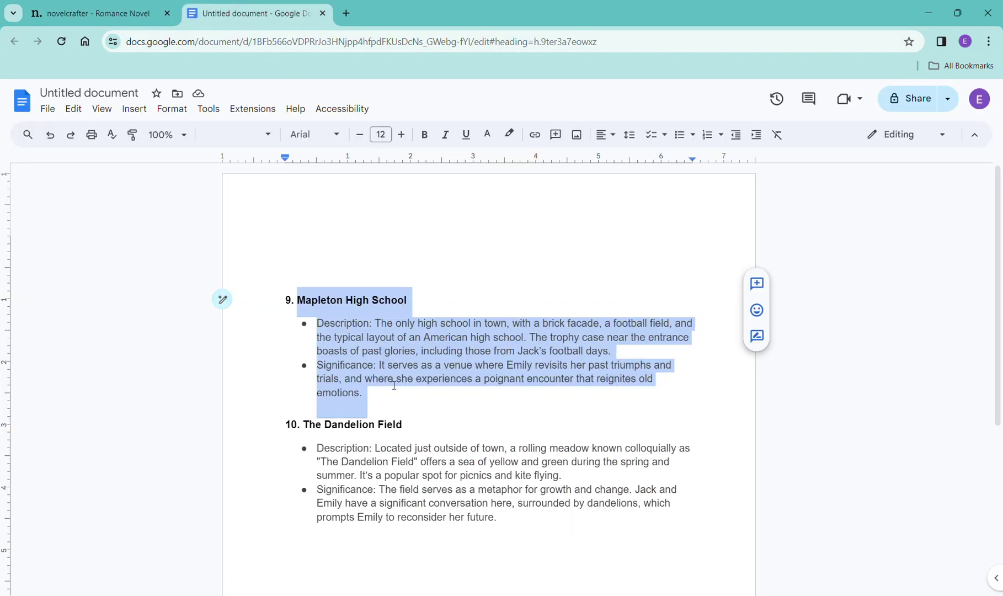
key(BackSpace)
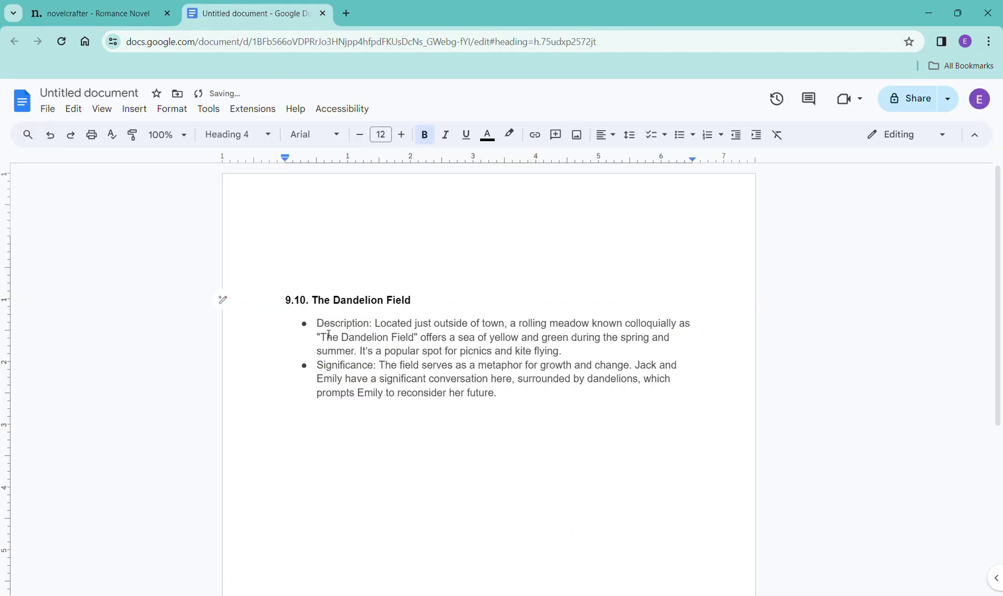
drag(312, 300, 502, 411)
right_click(406, 381)
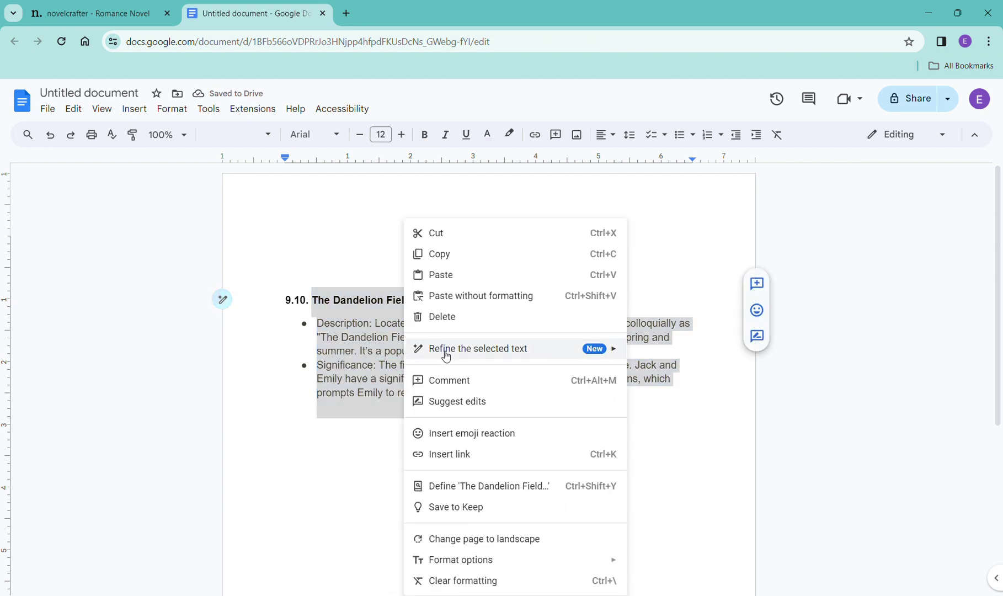
click(479, 254)
click(121, 13)
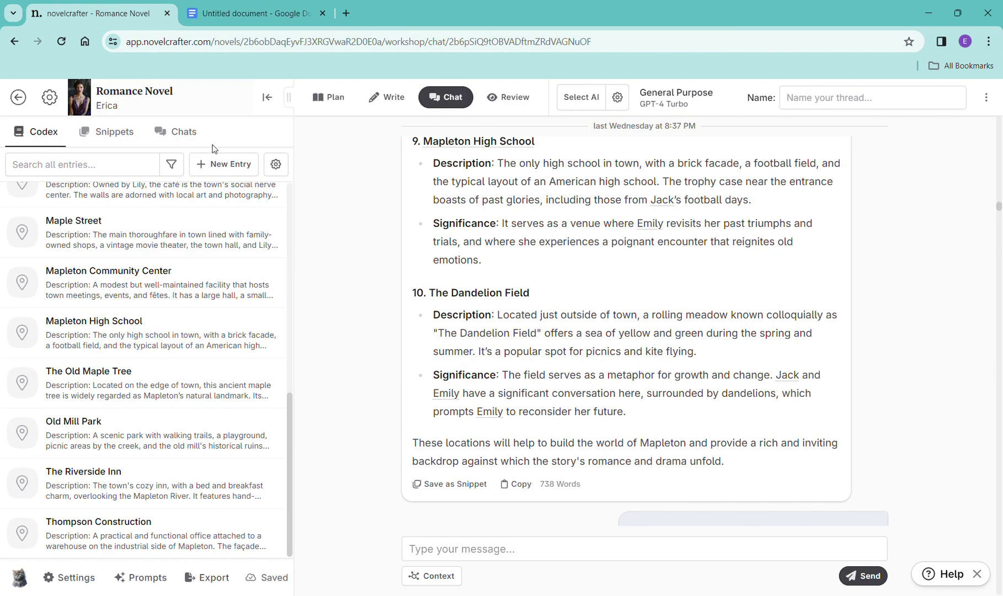
Step: Create The Dandelion Field location entry from the pasted outline text, with its title as the name
click(215, 164)
click(254, 213)
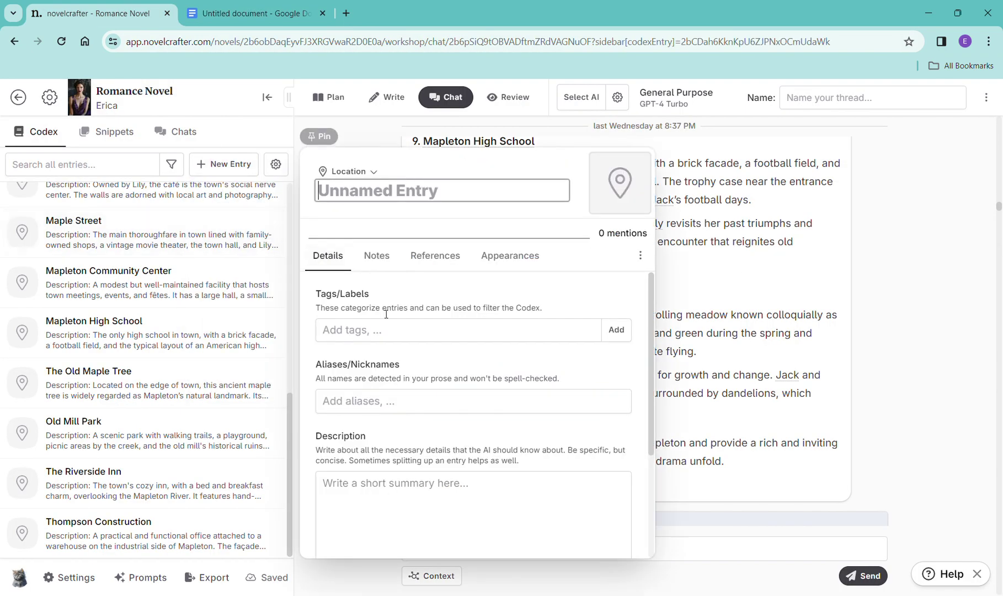
click(364, 485)
key(ctrl+v)
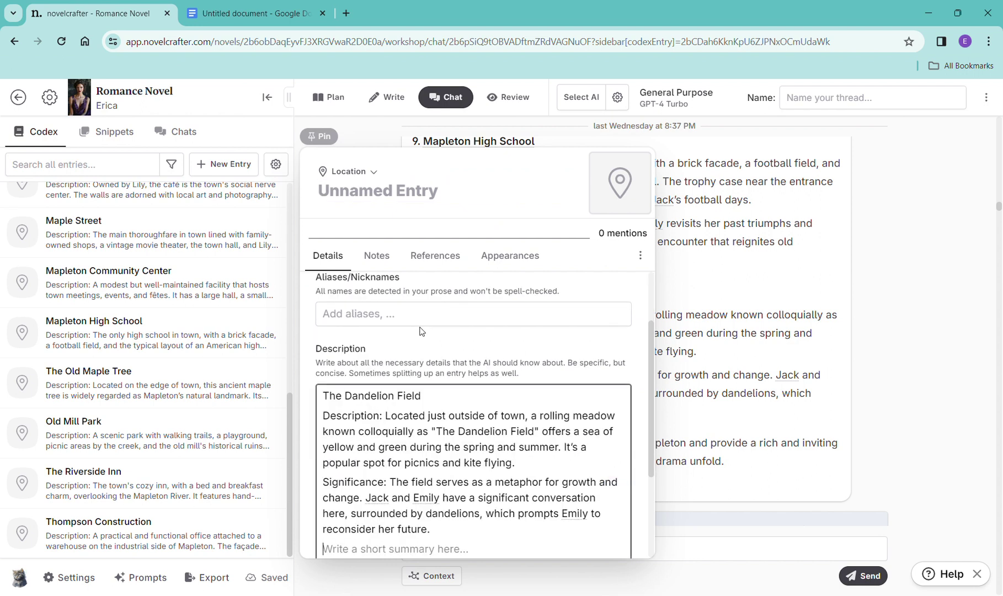
drag(422, 396, 341, 203)
click(707, 416)
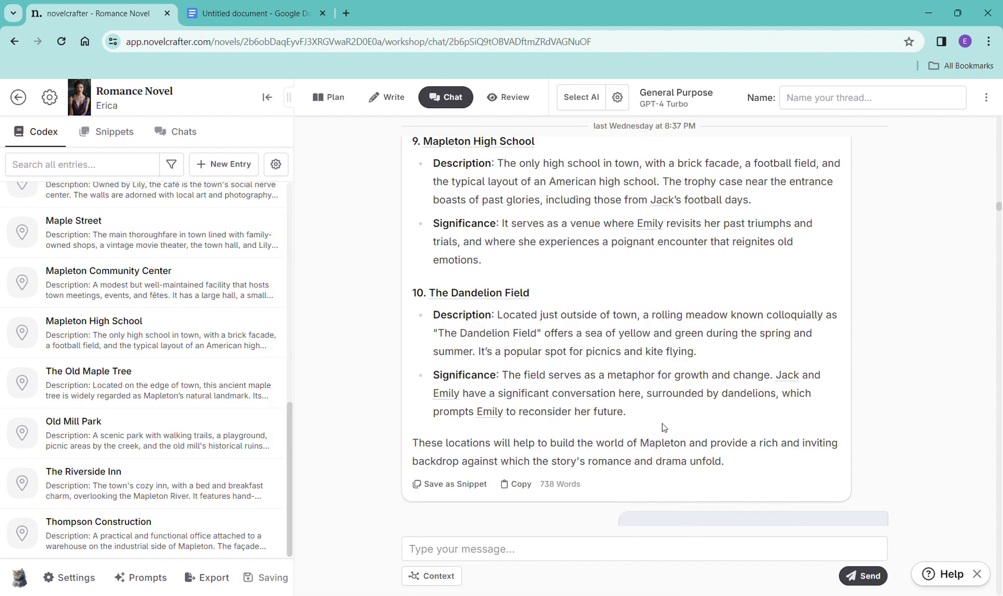
Step: Delete the remaining Dandelion Field section and its empty bullet from the outline
click(246, 14)
drag(514, 410, 261, 298)
key(BackSpace)
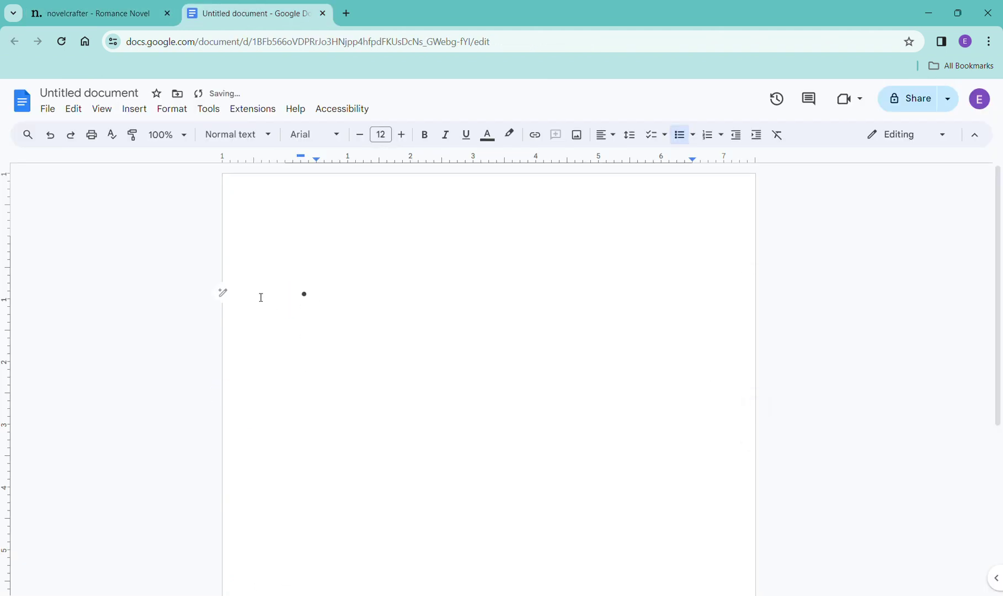
key(BackSpace)
click(140, 25)
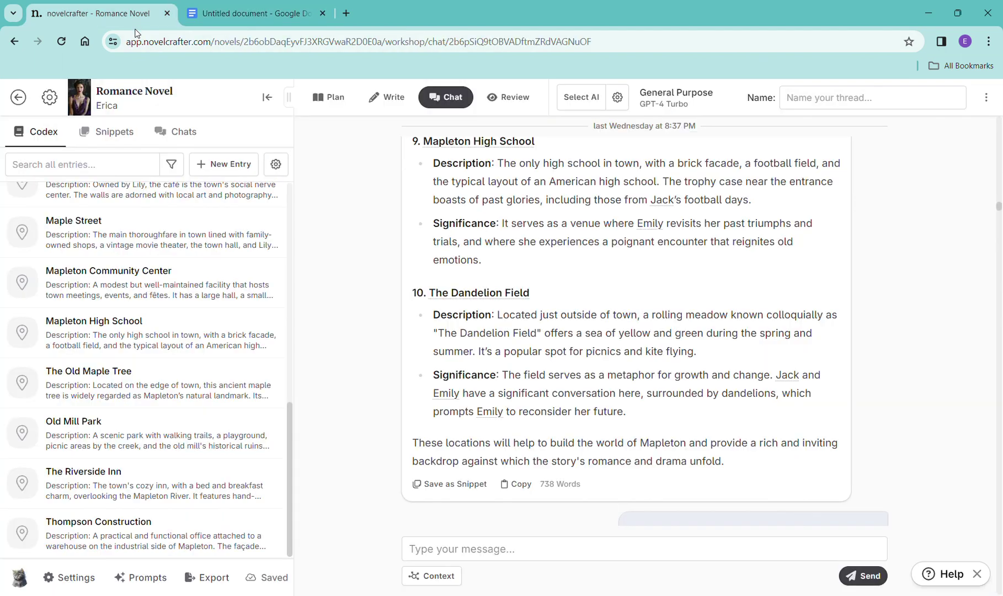
scroll(188, 325, up, 10)
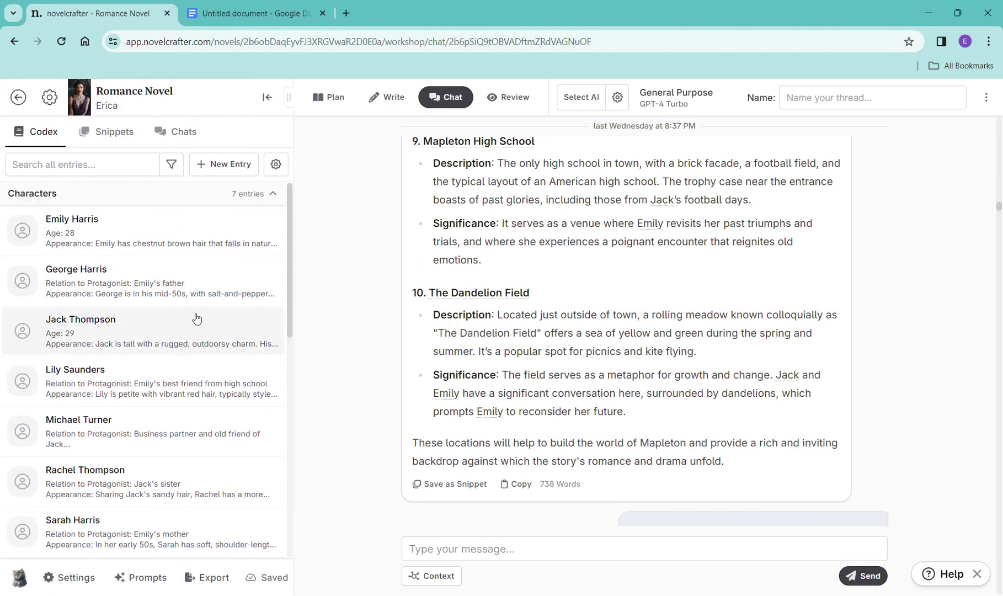
scroll(208, 453, down, 1)
scroll(208, 457, down, 3)
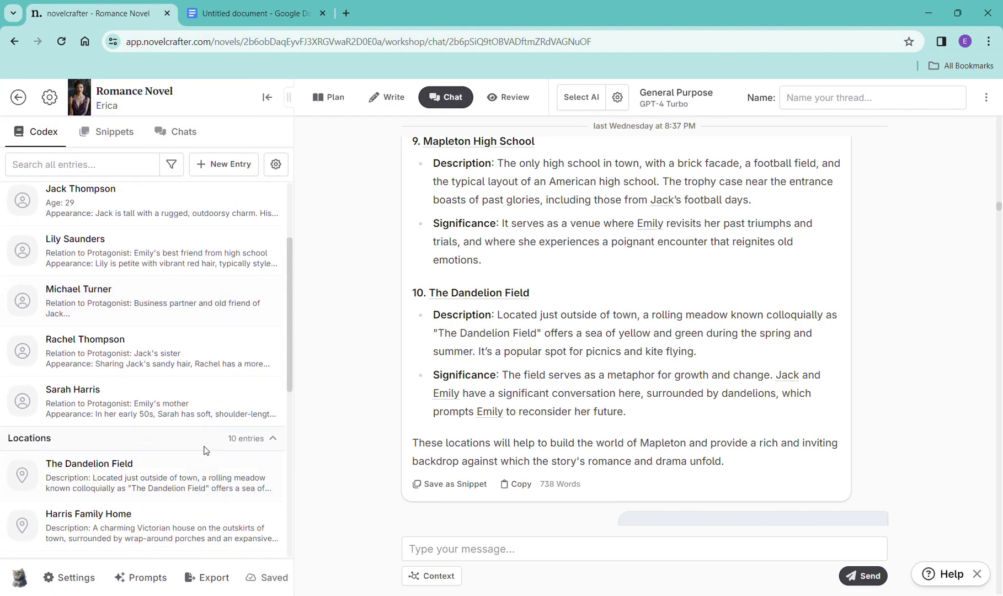
scroll(224, 407, up, 4)
scroll(227, 408, up, 1)
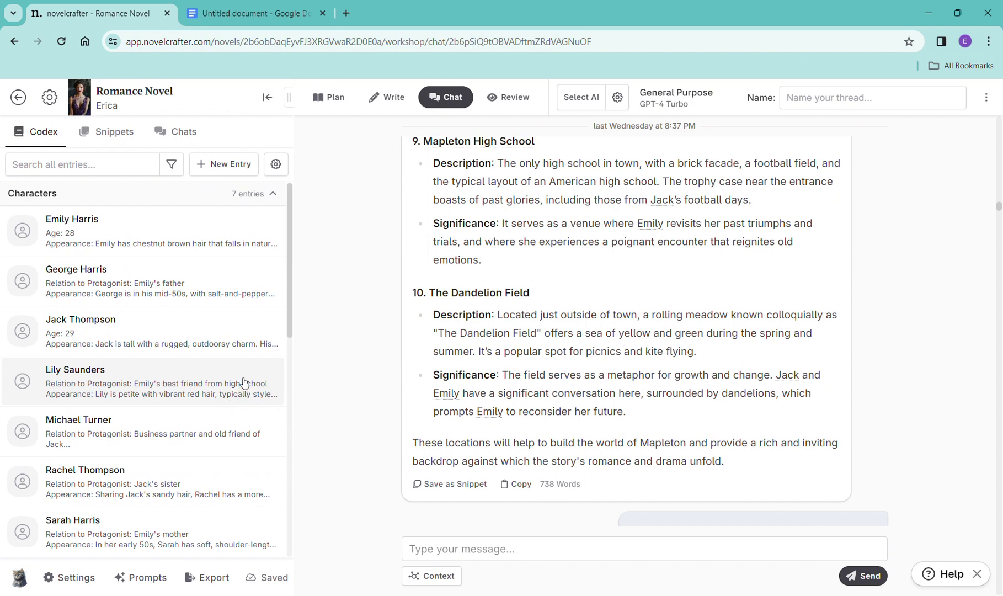
scroll(245, 382, down, 6)
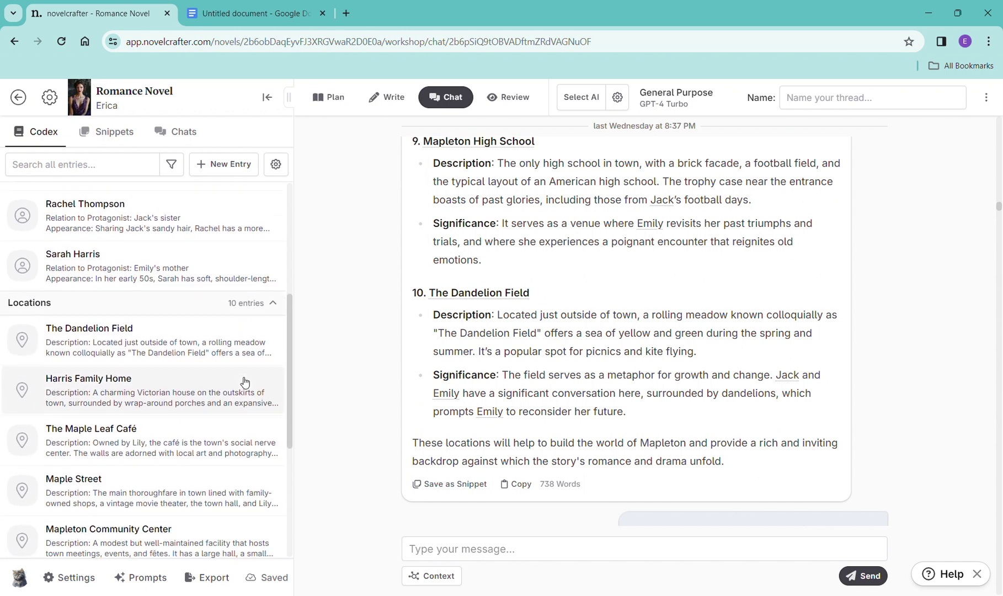
scroll(245, 382, down, 4)
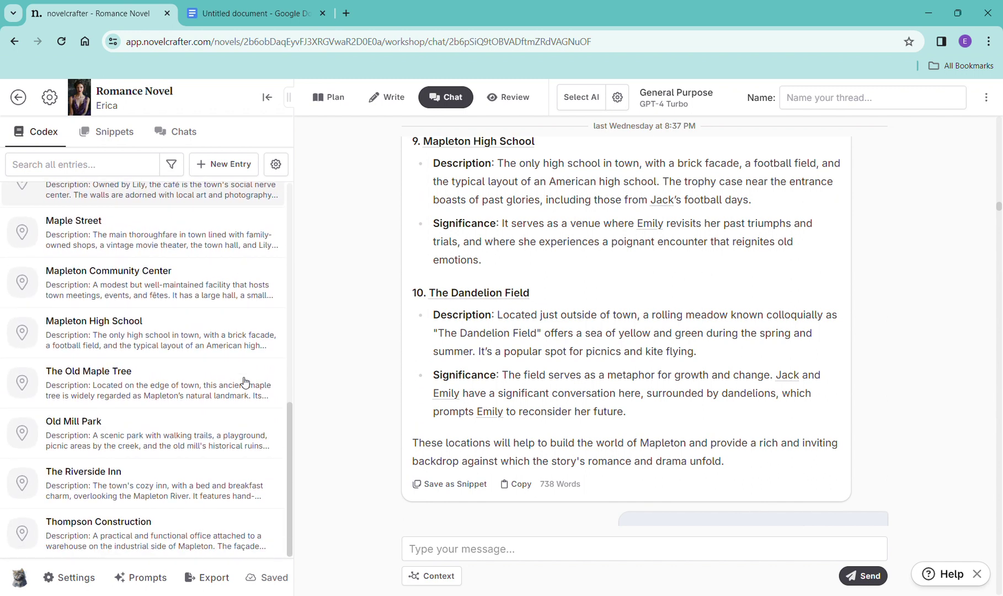
scroll(246, 382, up, 1)
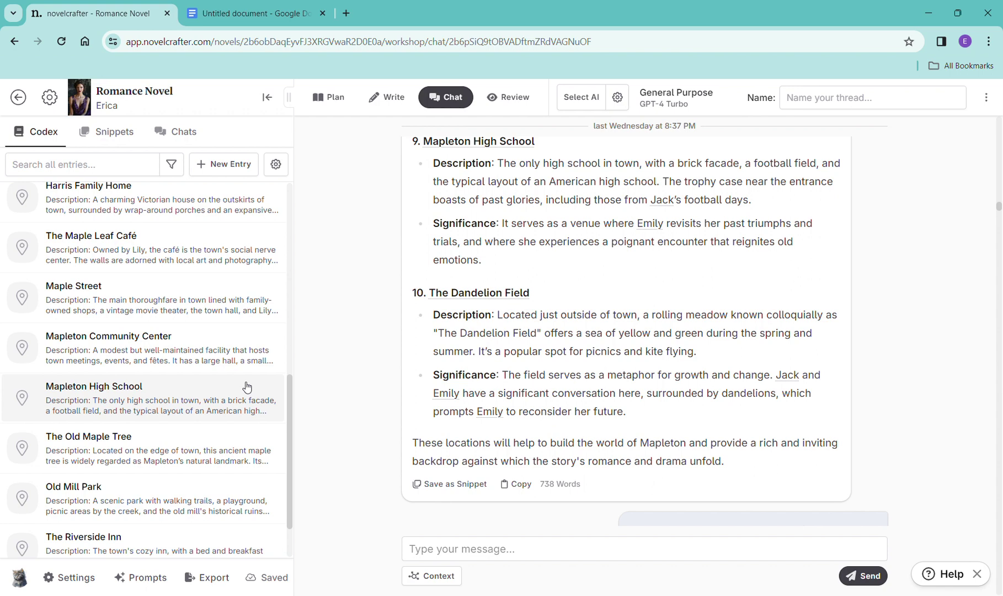
scroll(246, 386, up, 4)
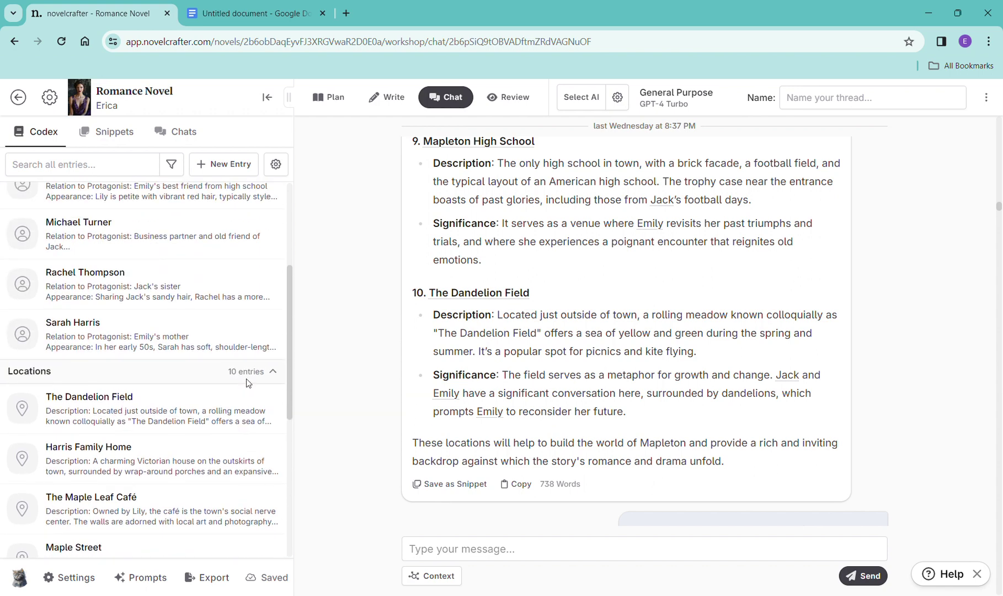
scroll(630, 343, down, 6)
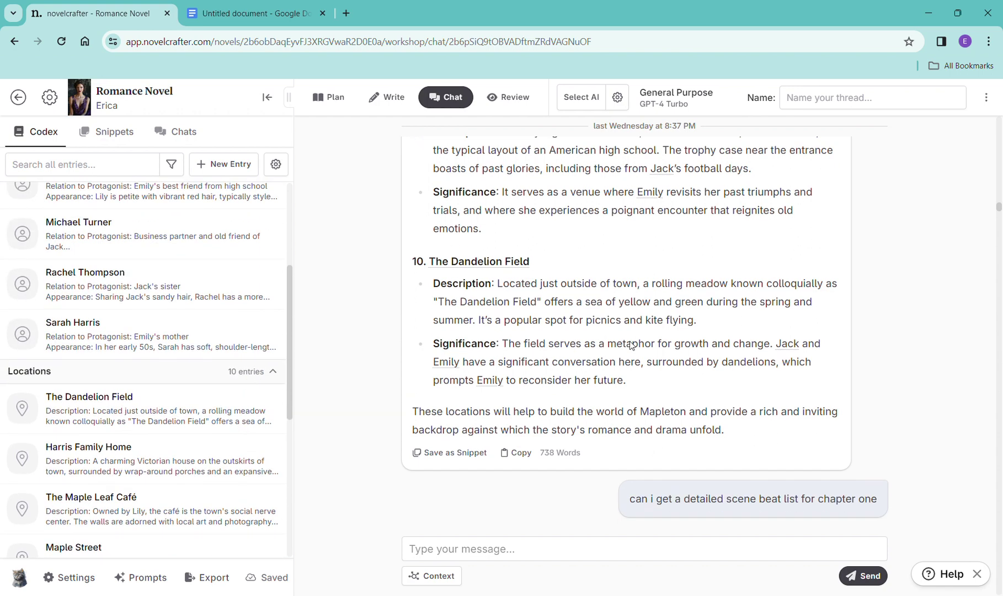
scroll(627, 346, down, 3)
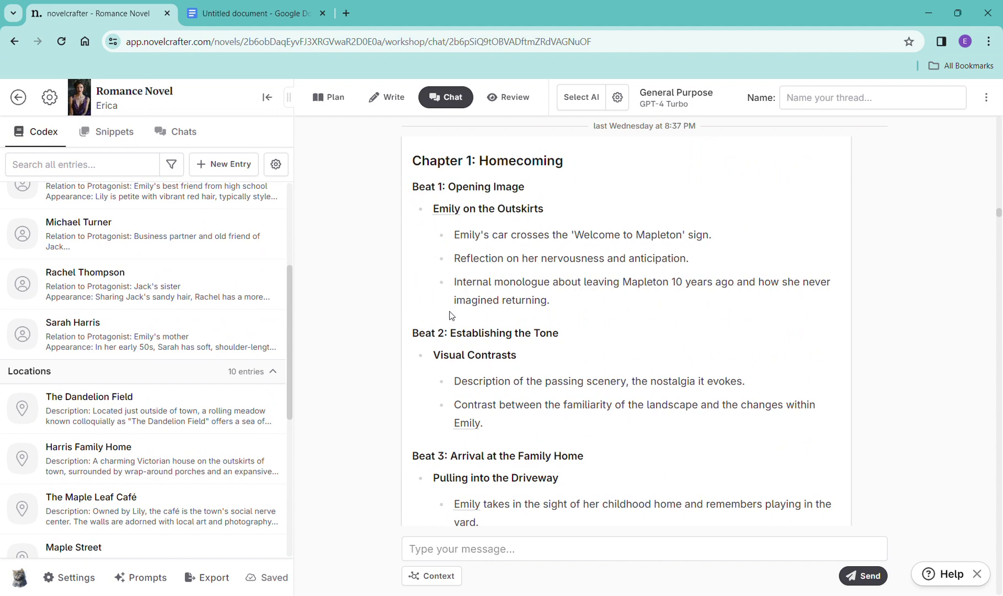
scroll(197, 351, down, 7)
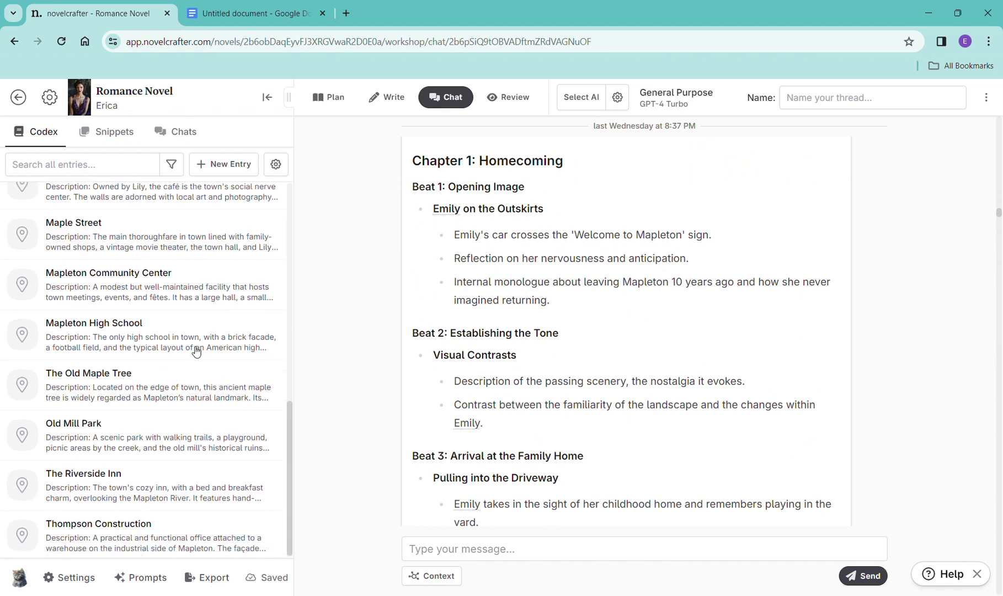
scroll(197, 350, up, 7)
scroll(198, 351, up, 5)
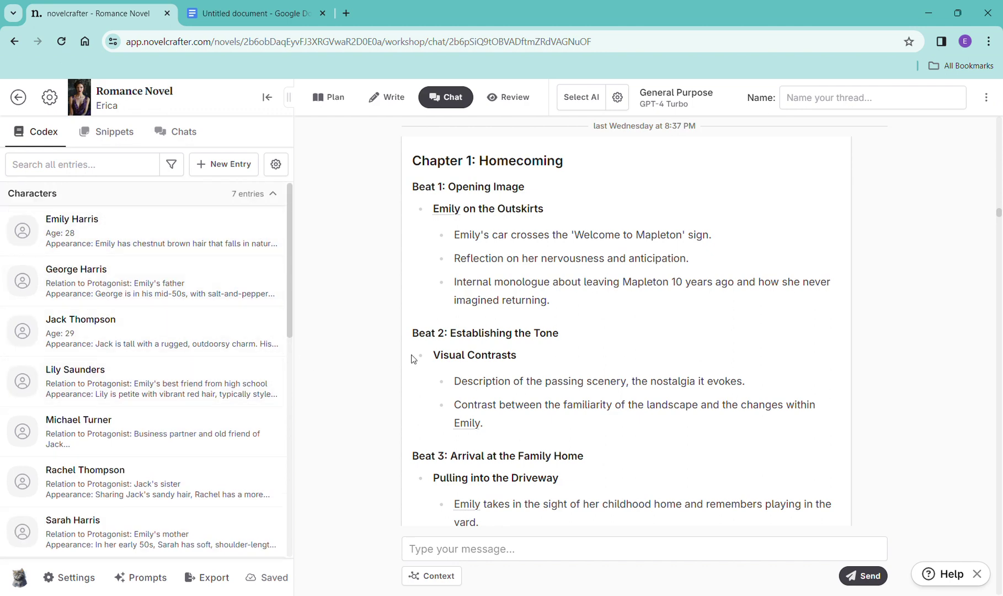
scroll(591, 341, down, 15)
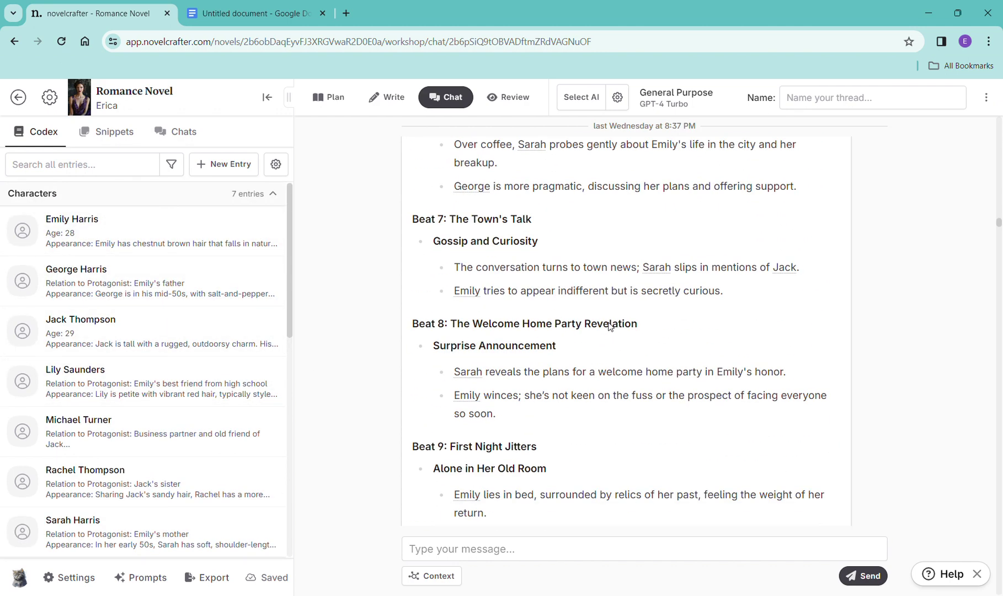
scroll(611, 327, down, 3)
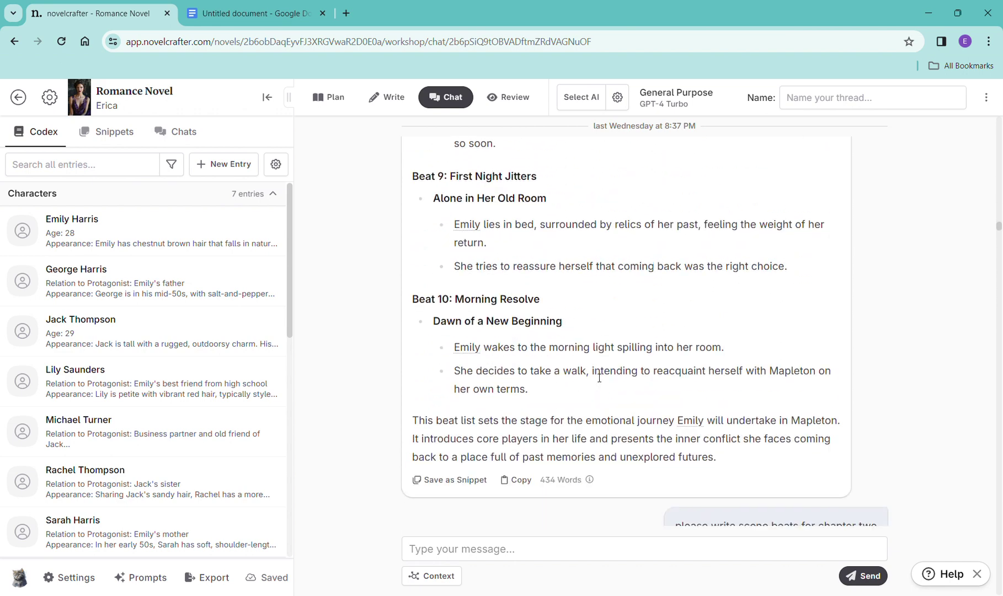
scroll(600, 378, up, 12)
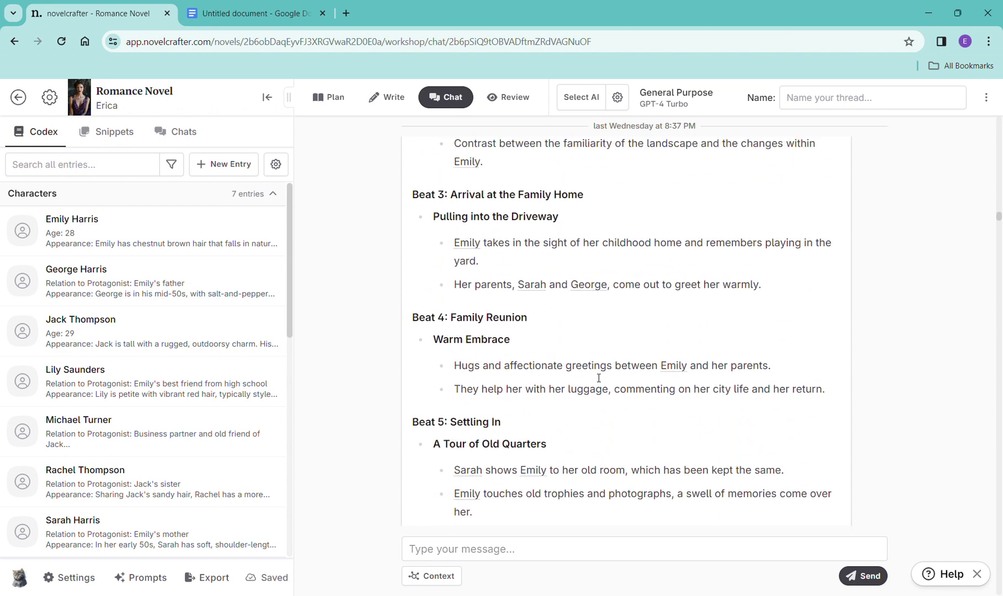
scroll(599, 378, up, 8)
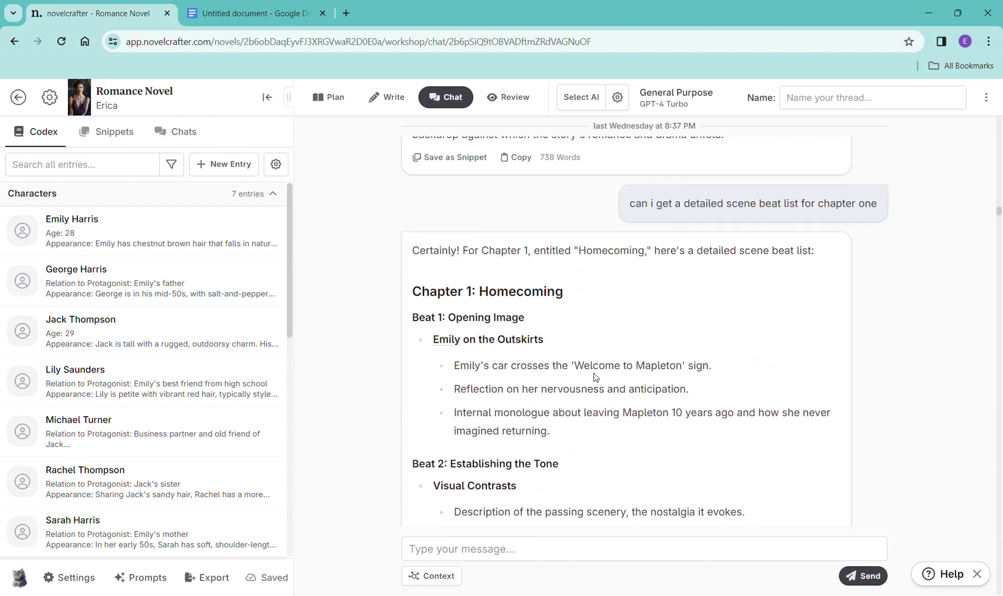